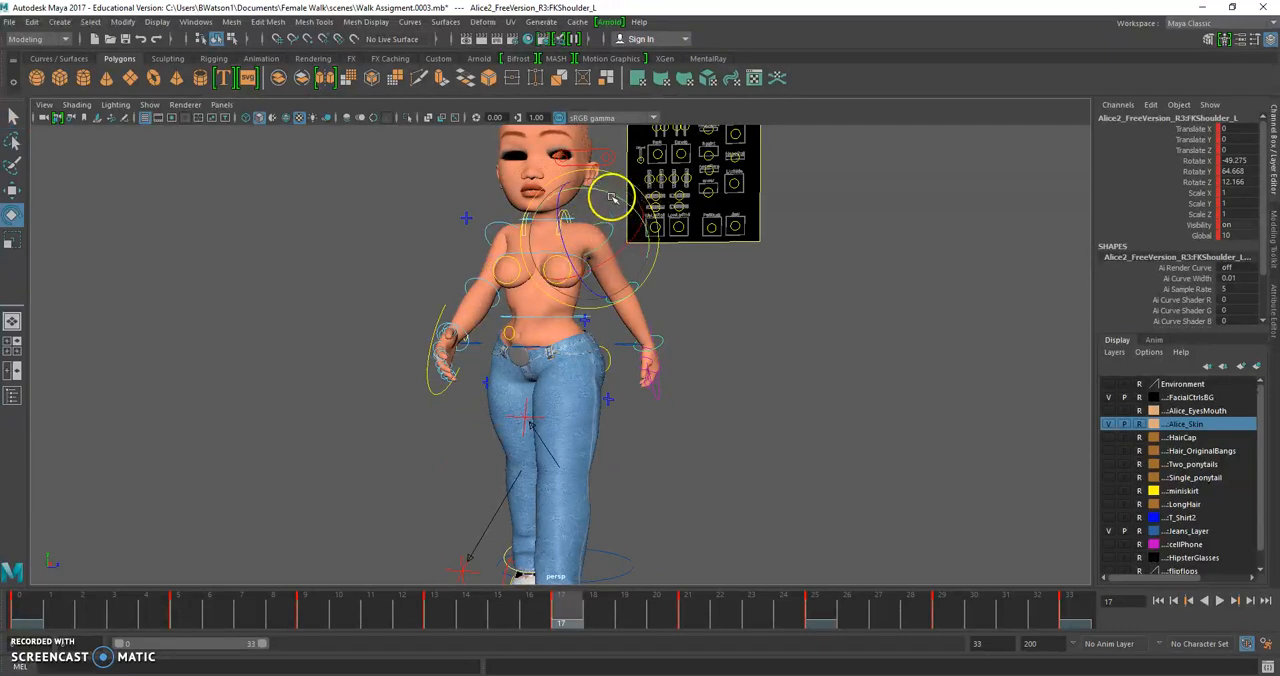
At frame 17, rotate the left shoulder to about X -89.7, Y 83.4, Z 51.6, and select the right elbow control
{"action": "left_click_drag", "start_coordinate": [630, 285], "coordinate": [718, 281], "text": "alt"}
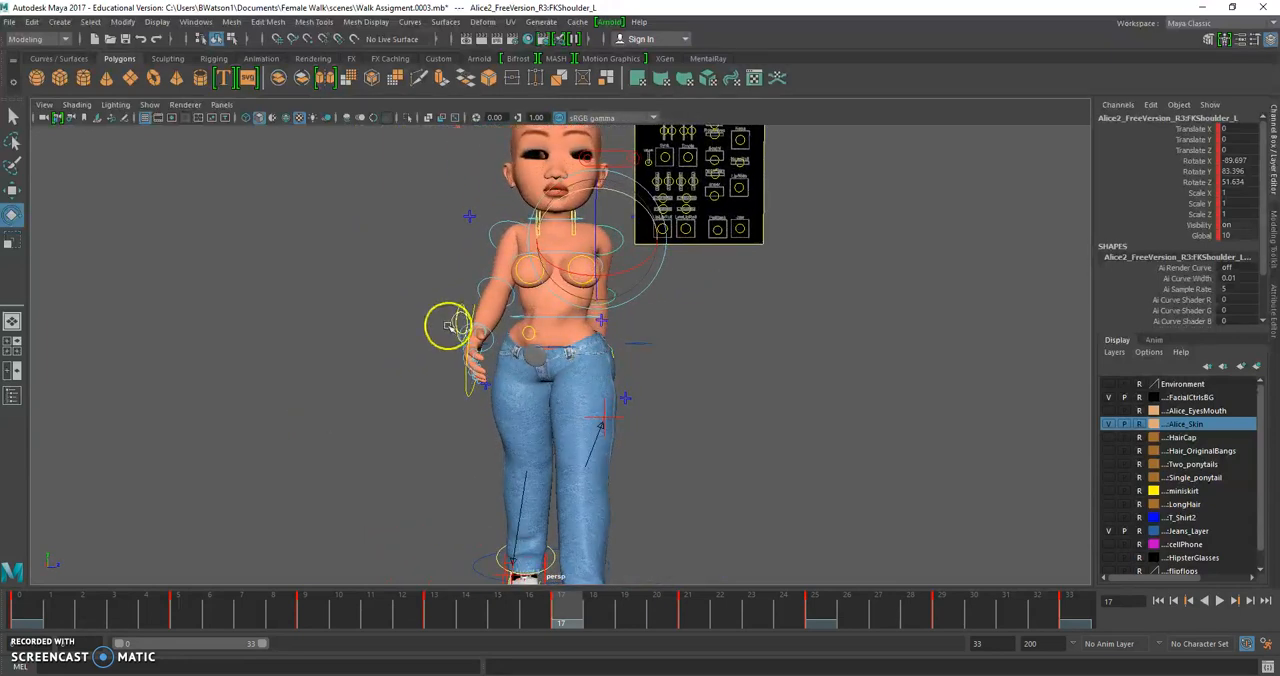
{"action": "scroll", "coordinate": [434, 314], "scroll_direction": "up", "scroll_amount": 4}
{"action": "left_click_drag", "start_coordinate": [434, 314], "coordinate": [352, 333], "text": "alt"}
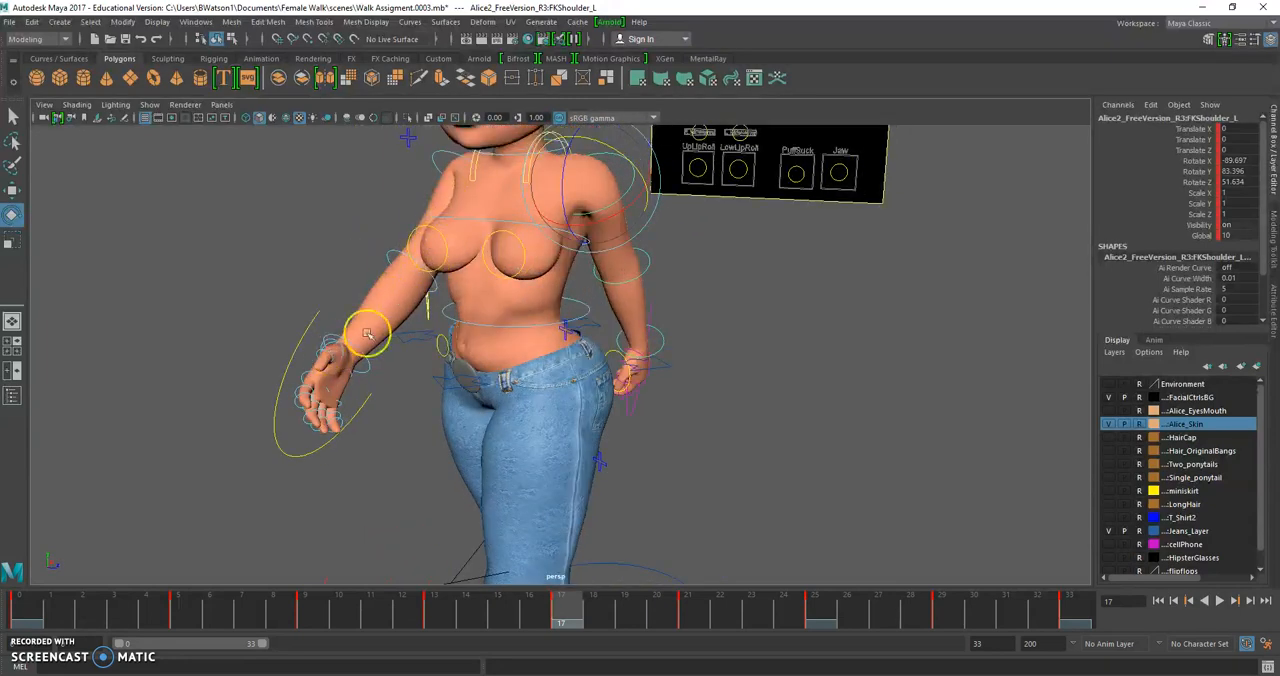
{"action": "left_click", "coordinate": [390, 252]}
{"action": "left_click_drag", "start_coordinate": [354, 301], "coordinate": [440, 304], "text": "alt"}
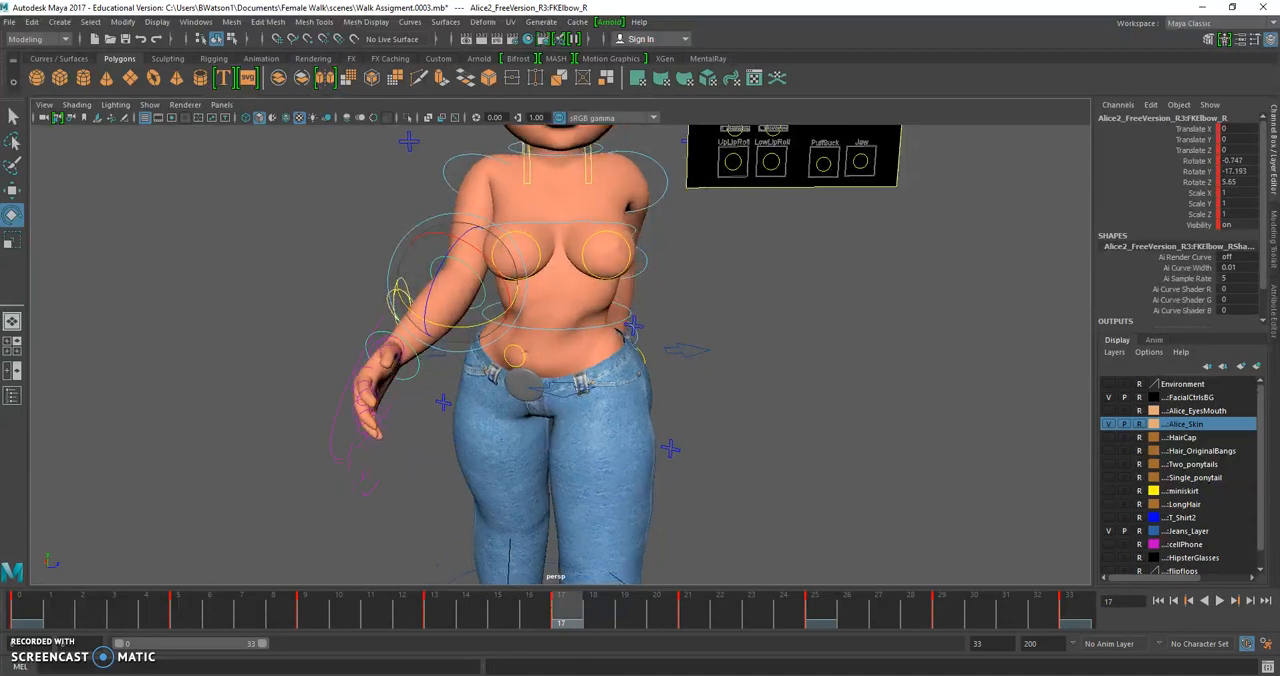
Switch to the Female Ref Walk video, pause it to examine the arm pose, and return to Maya
{"action": "key", "text": "alt+Tab"}
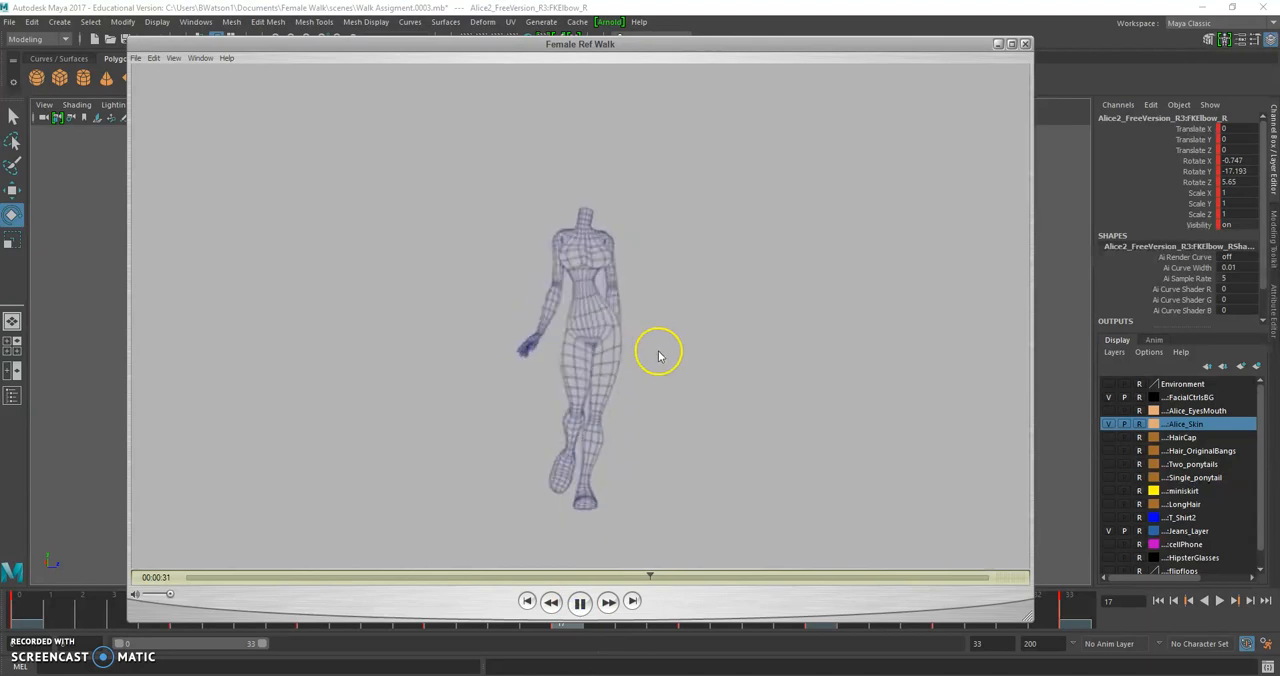
{"action": "left_click", "coordinate": [578, 601]}
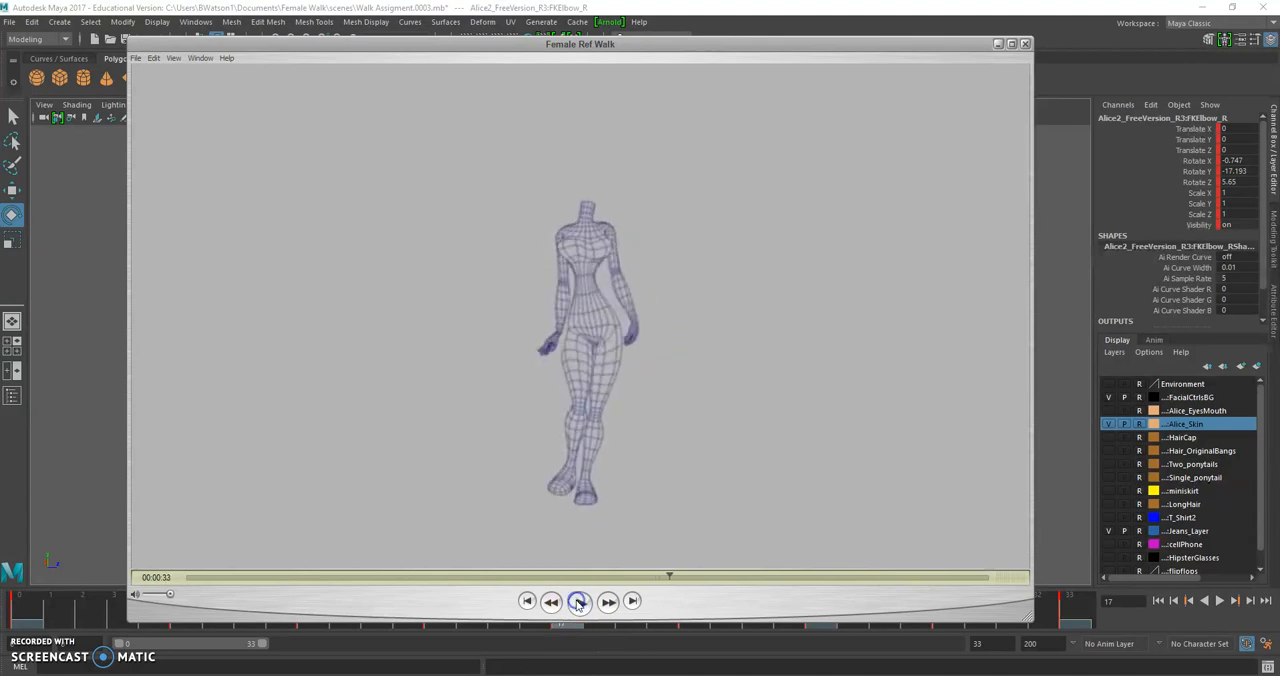
{"action": "left_click", "coordinate": [67, 410]}
Rotate the left elbow at frame 17 to about X -3, Y 15.9, Z -3.5 so the forearm swings behind the hips
{"action": "left_click_drag", "start_coordinate": [573, 349], "coordinate": [270, 370], "text": "alt"}
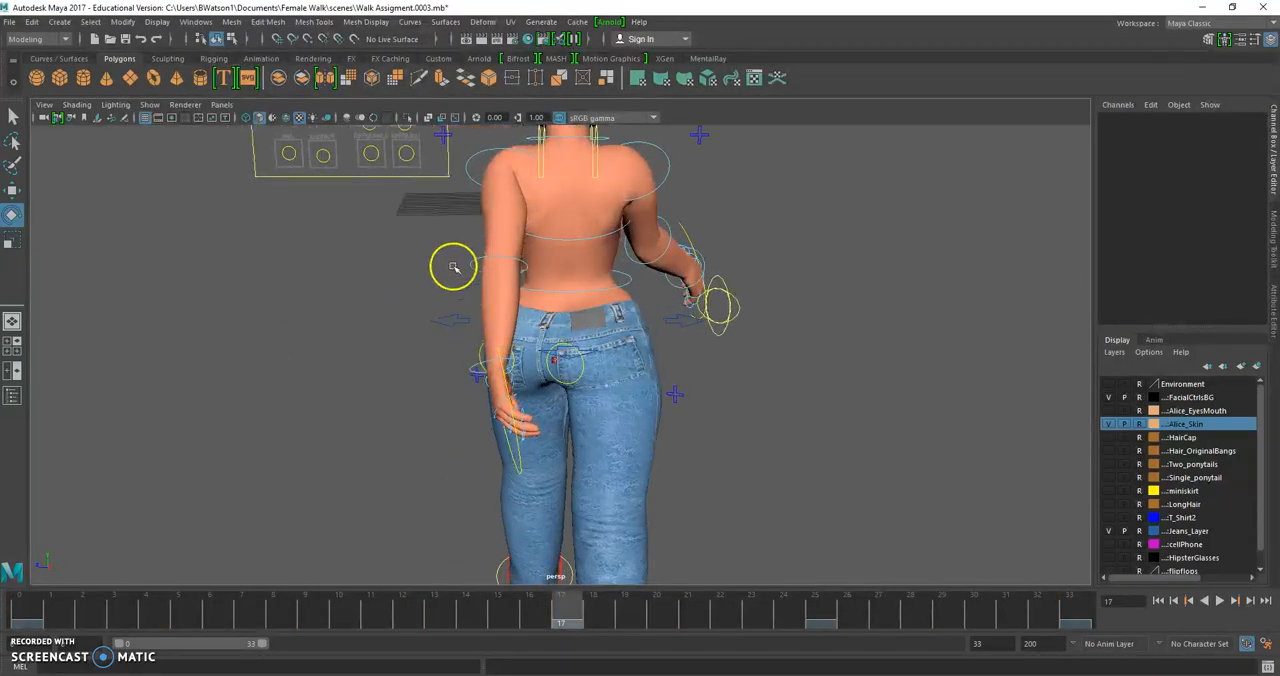
{"action": "left_click", "coordinate": [476, 262]}
{"action": "left_click_drag", "start_coordinate": [536, 317], "coordinate": [548, 307]}
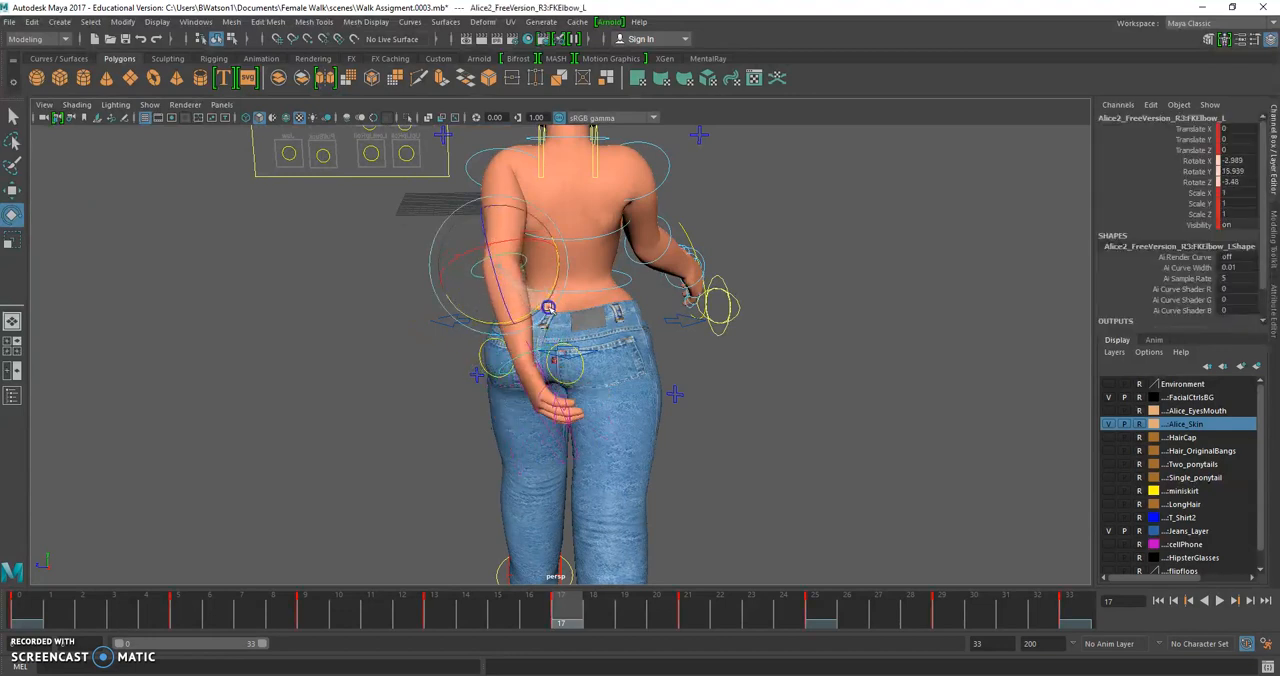
At frame 0, rotate the right elbow to about X 0.7, Y 15.7, Z -5.5 so the forearm tucks behind the hips
{"action": "left_click", "coordinate": [14, 605]}
{"action": "left_click", "coordinate": [692, 340]}
{"action": "left_click_drag", "start_coordinate": [718, 390], "coordinate": [620, 404], "text": "alt"}
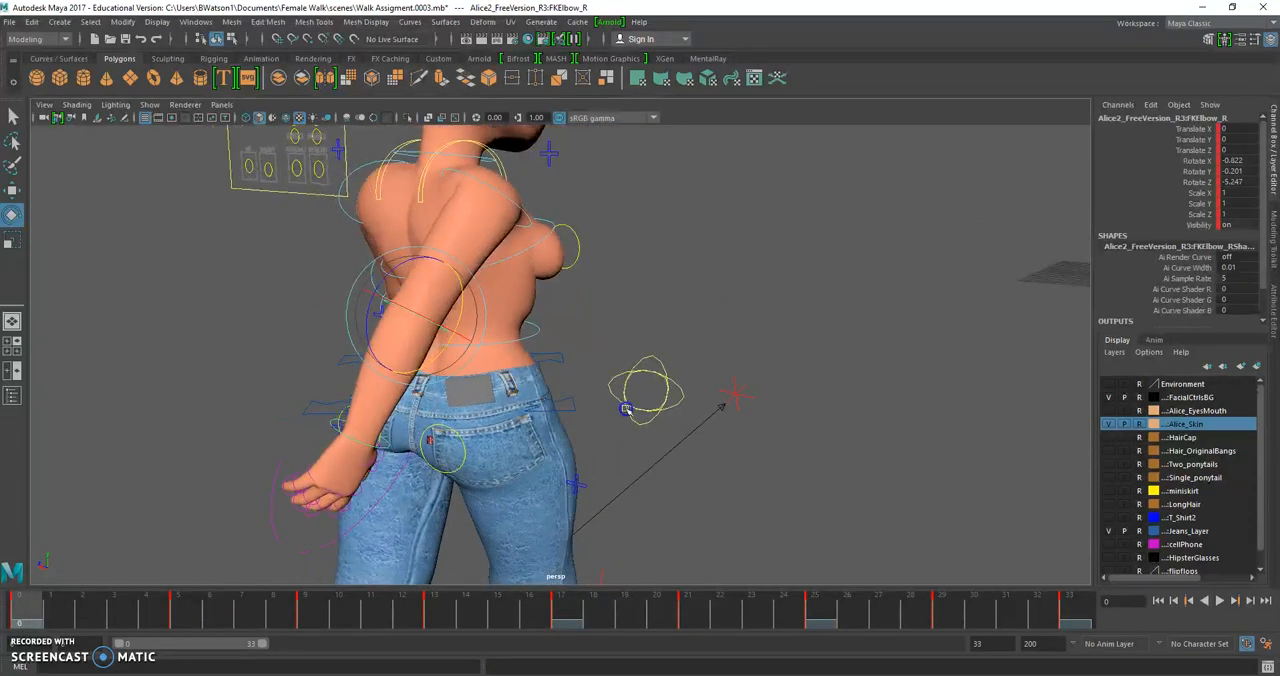
{"action": "left_click_drag", "start_coordinate": [465, 309], "coordinate": [466, 326]}
{"action": "left_click_drag", "start_coordinate": [380, 364], "coordinate": [471, 362], "text": "alt"}
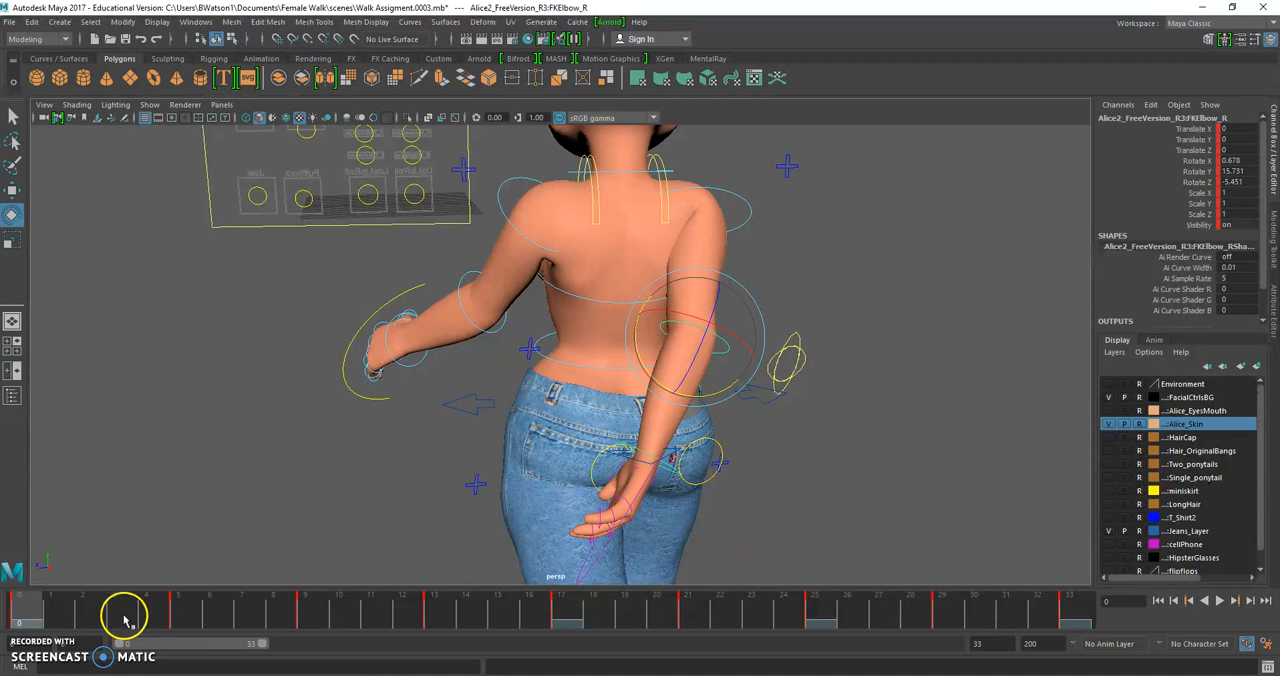
Scrub from frame 5 to frame 17 and examine the arm swing from the back and front
{"action": "left_click", "coordinate": [176, 612]}
{"action": "left_click_drag", "start_coordinate": [237, 612], "coordinate": [570, 592]}
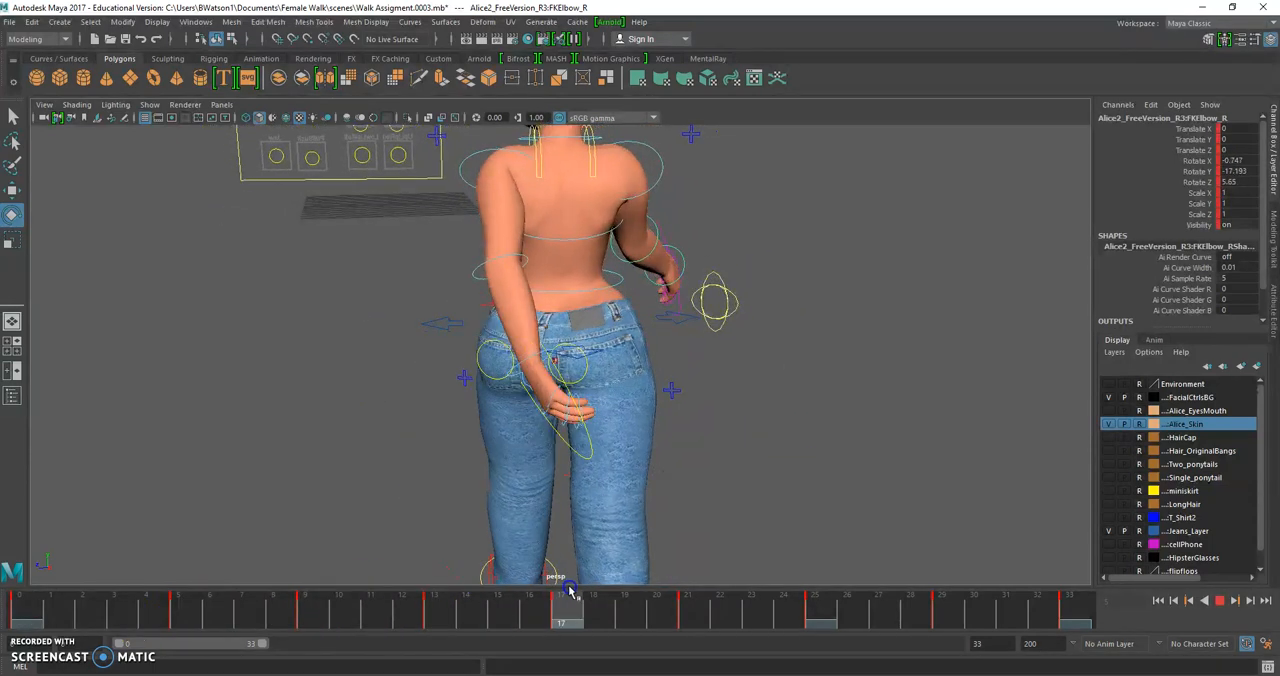
{"action": "left_click_drag", "start_coordinate": [431, 436], "coordinate": [712, 404], "text": "alt"}
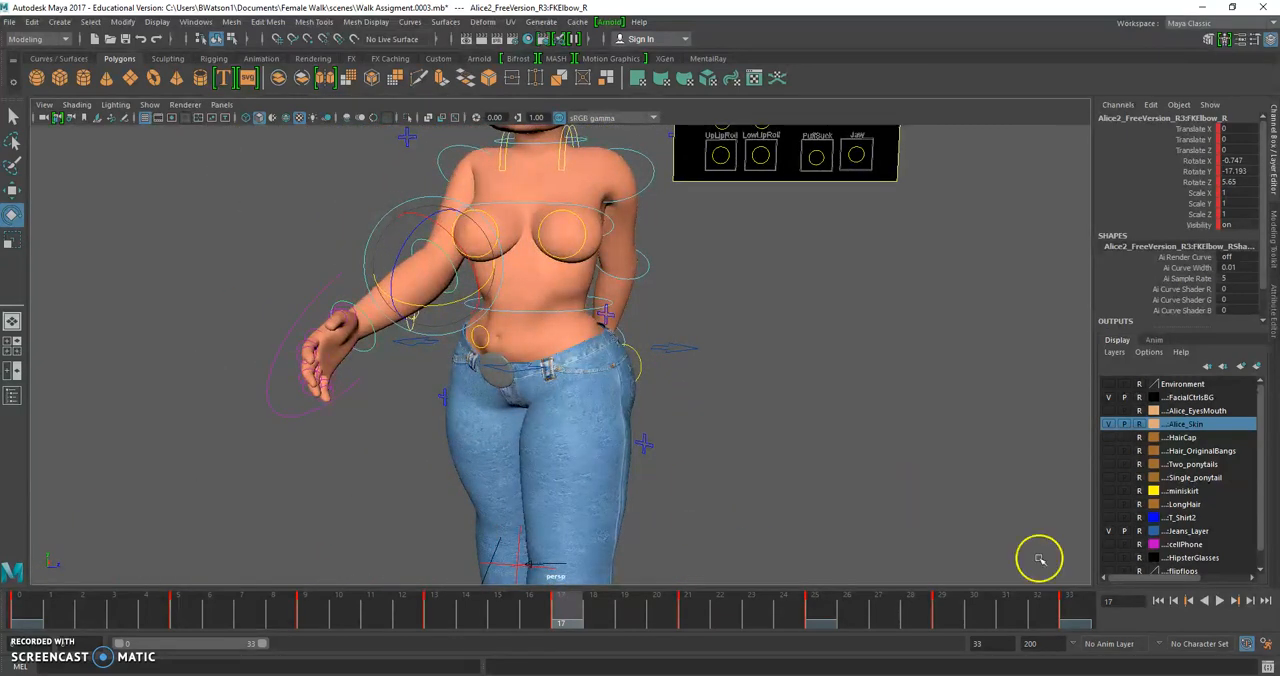
At frame 33, rotate the right shoulder to about X -43.8, Y 85.8, Z 6.7 so the arm swings behind the body
{"action": "left_click", "coordinate": [1066, 604]}
{"action": "scroll", "coordinate": [356, 353], "scroll_direction": "down", "scroll_amount": 5}
{"action": "left_click_drag", "start_coordinate": [356, 353], "coordinate": [266, 357], "text": "alt"}
{"action": "scroll", "coordinate": [501, 370], "scroll_direction": "up", "scroll_amount": 3}
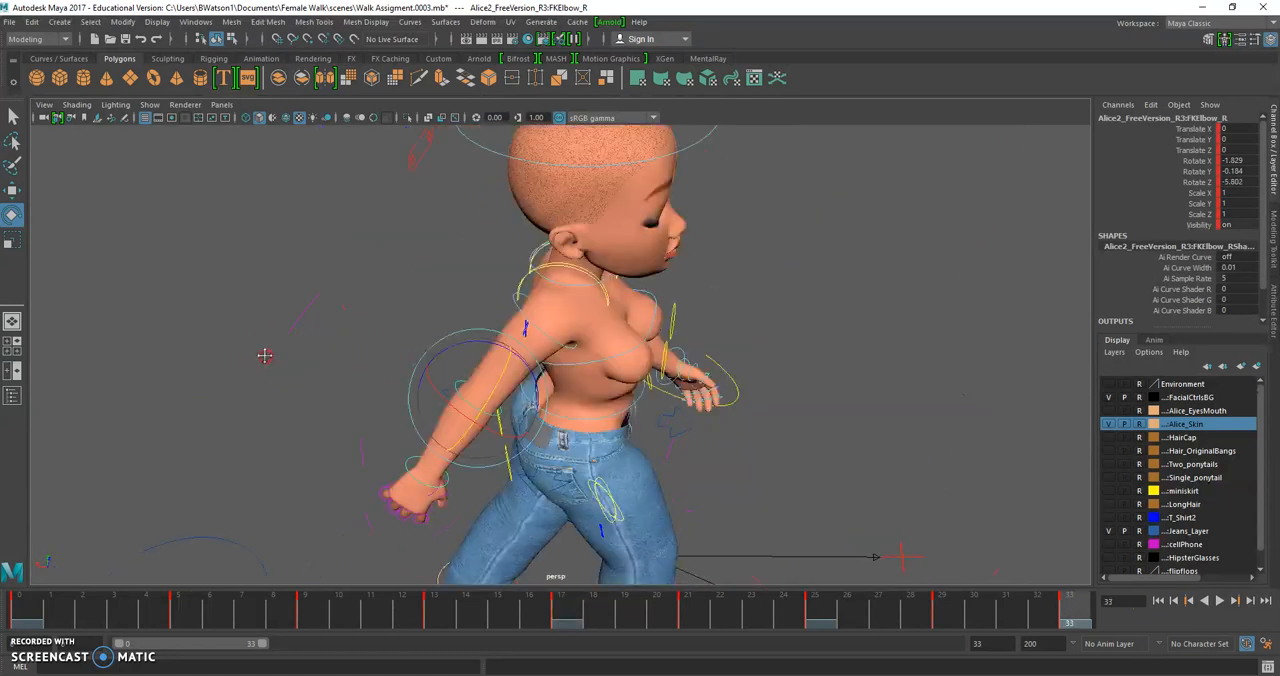
{"action": "left_click", "coordinate": [519, 305]}
{"action": "left_click_drag", "start_coordinate": [557, 313], "coordinate": [460, 480]}
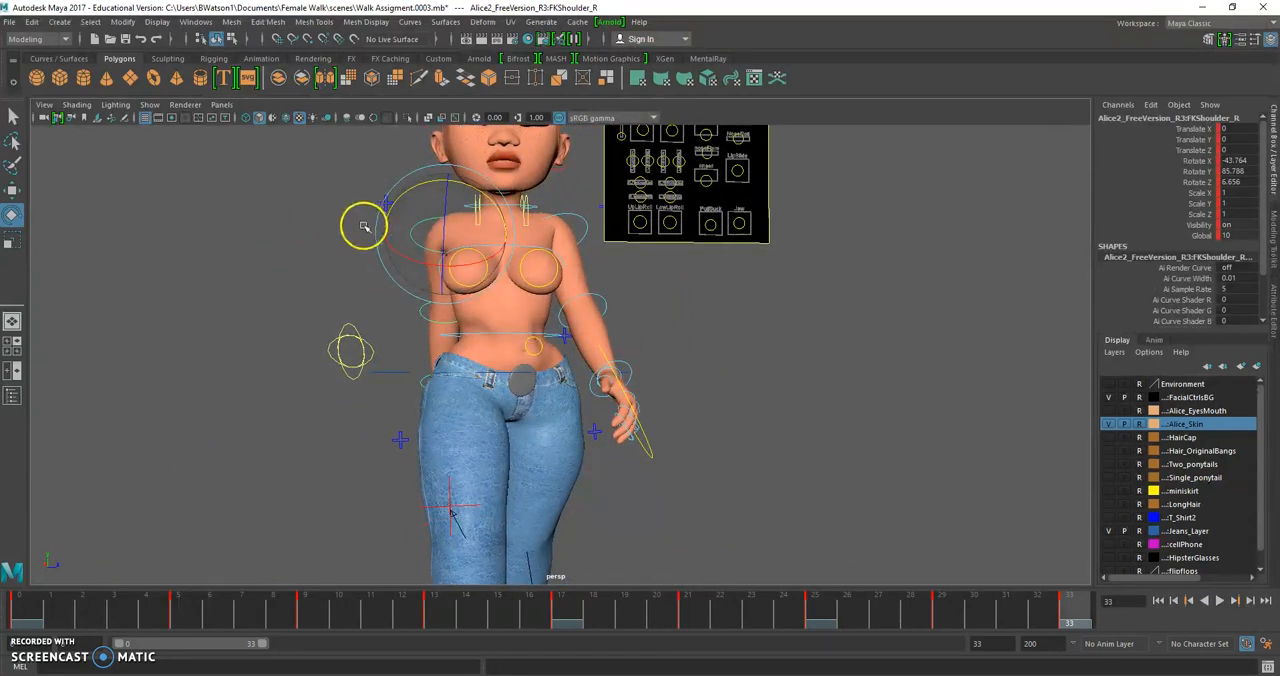
Pose the left elbow at frame 33 with a rotation of about X -20.3, Y -23.6, Z -1.5
{"action": "left_click_drag", "start_coordinate": [365, 287], "coordinate": [351, 305], "text": "alt"}
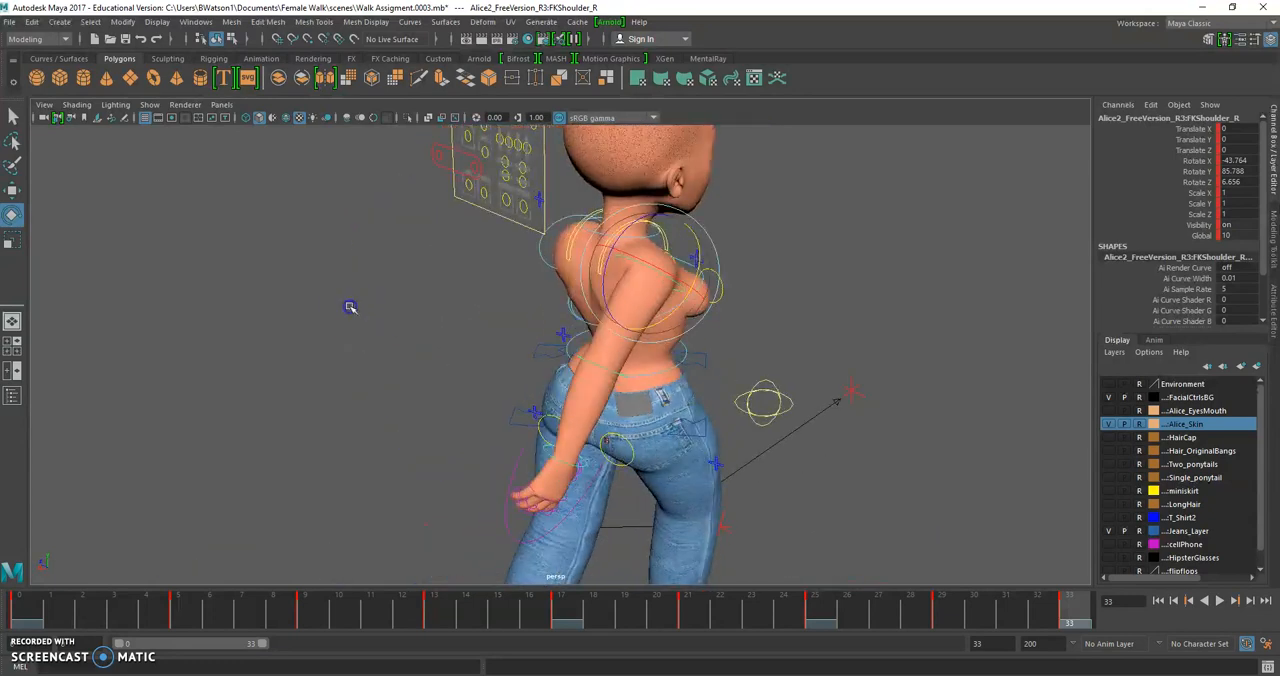
{"action": "left_click", "coordinate": [615, 368]}
{"action": "left_click", "coordinate": [619, 375]}
{"action": "left_click_drag", "start_coordinate": [619, 375], "coordinate": [538, 321], "text": "alt"}
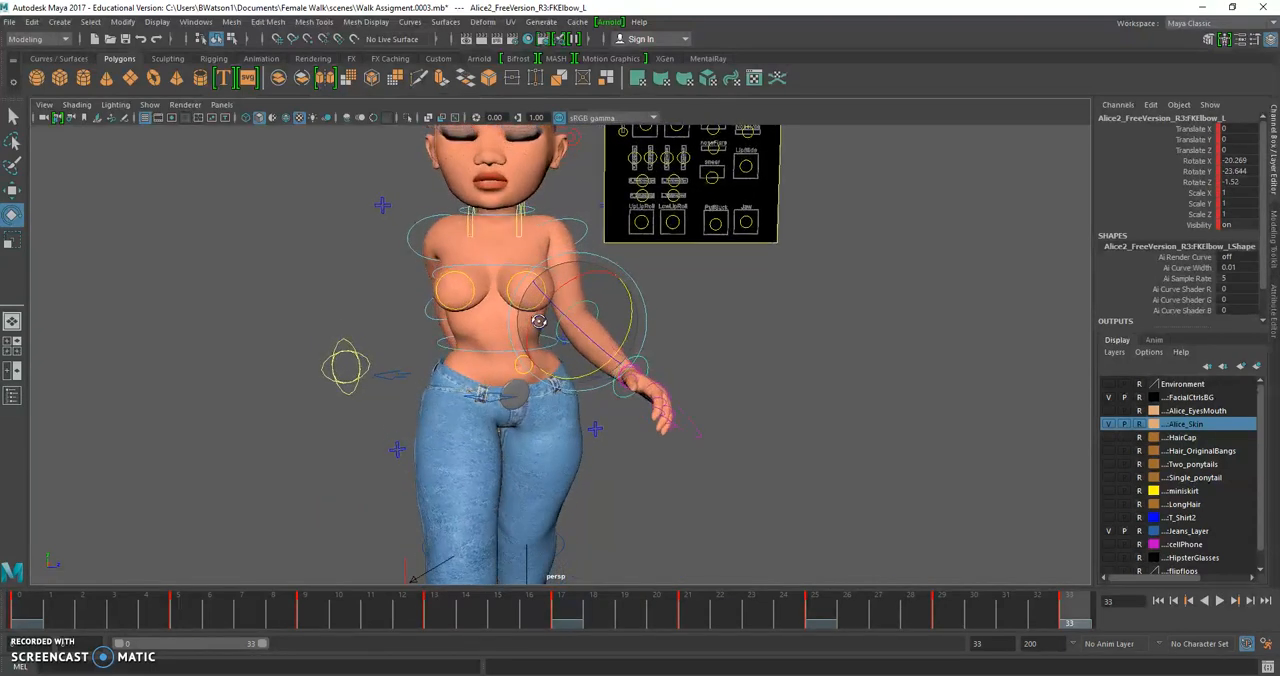
Play back the walk cycle to check the arm motion, and go to frame 7
{"action": "key", "text": "alt+v"}
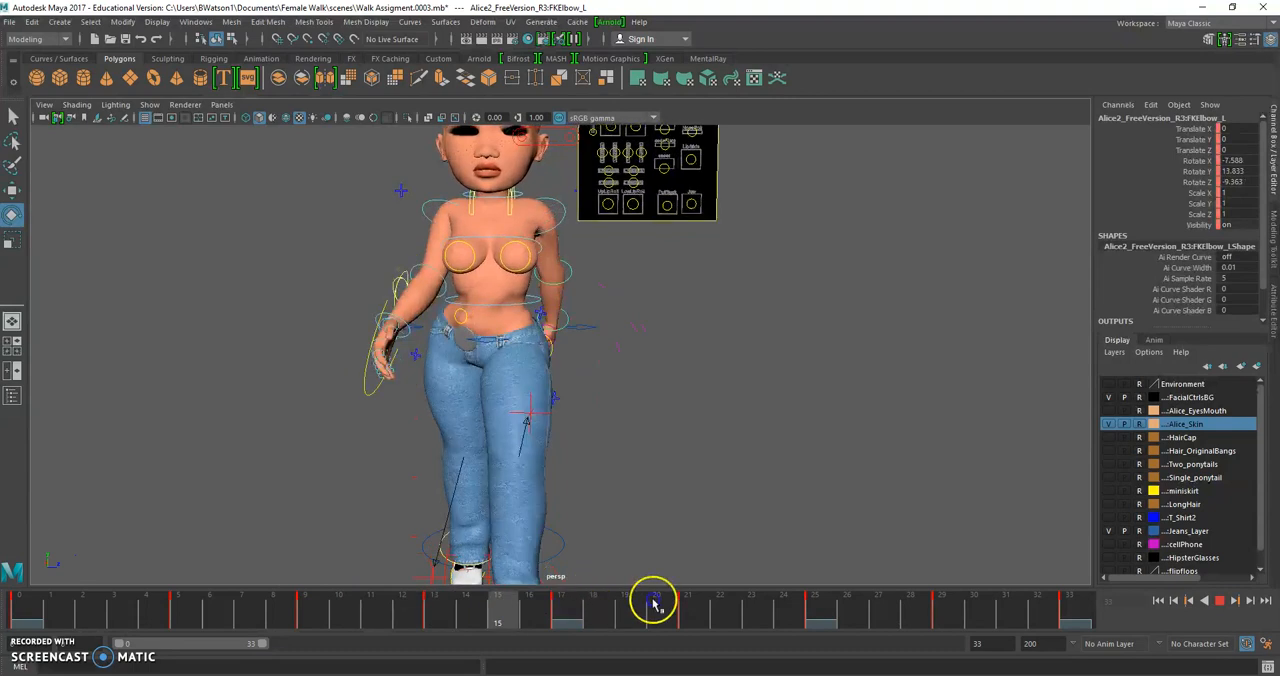
{"action": "left_click", "coordinate": [238, 611]}
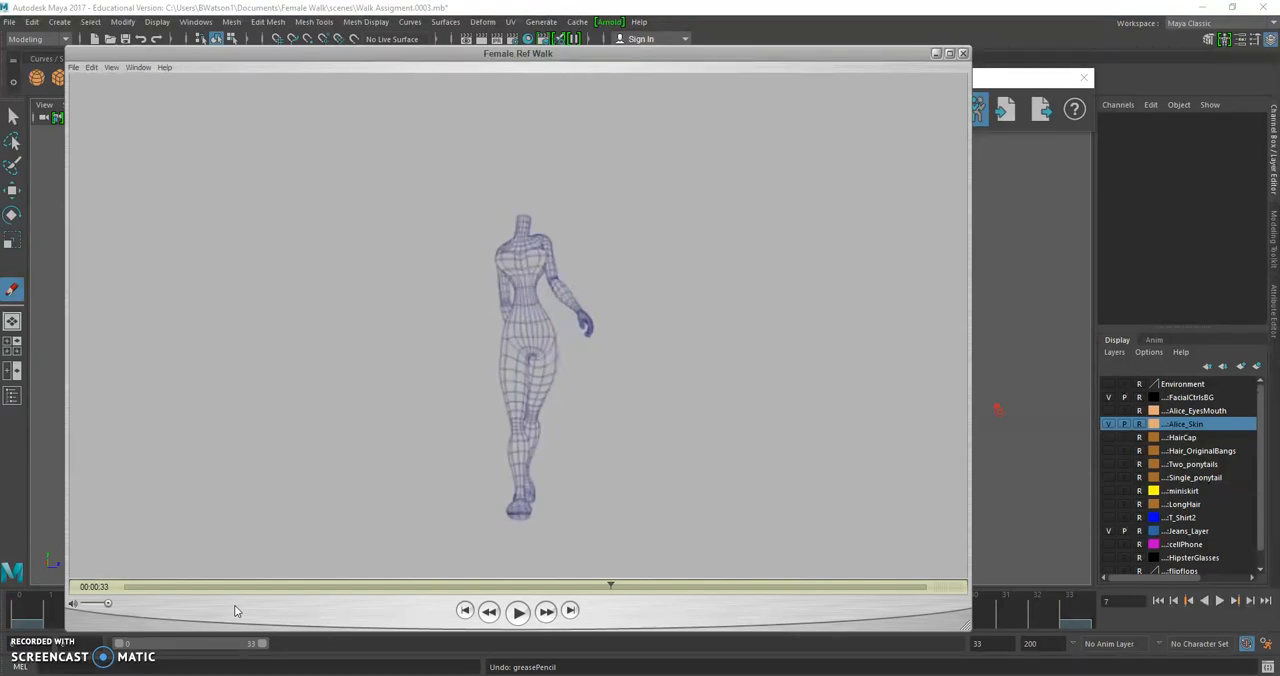
Step frame by frame through the Female Ref Walk video to examine the shoulder and arm swing, and return to Maya
{"action": "left_click", "coordinate": [193, 220]}
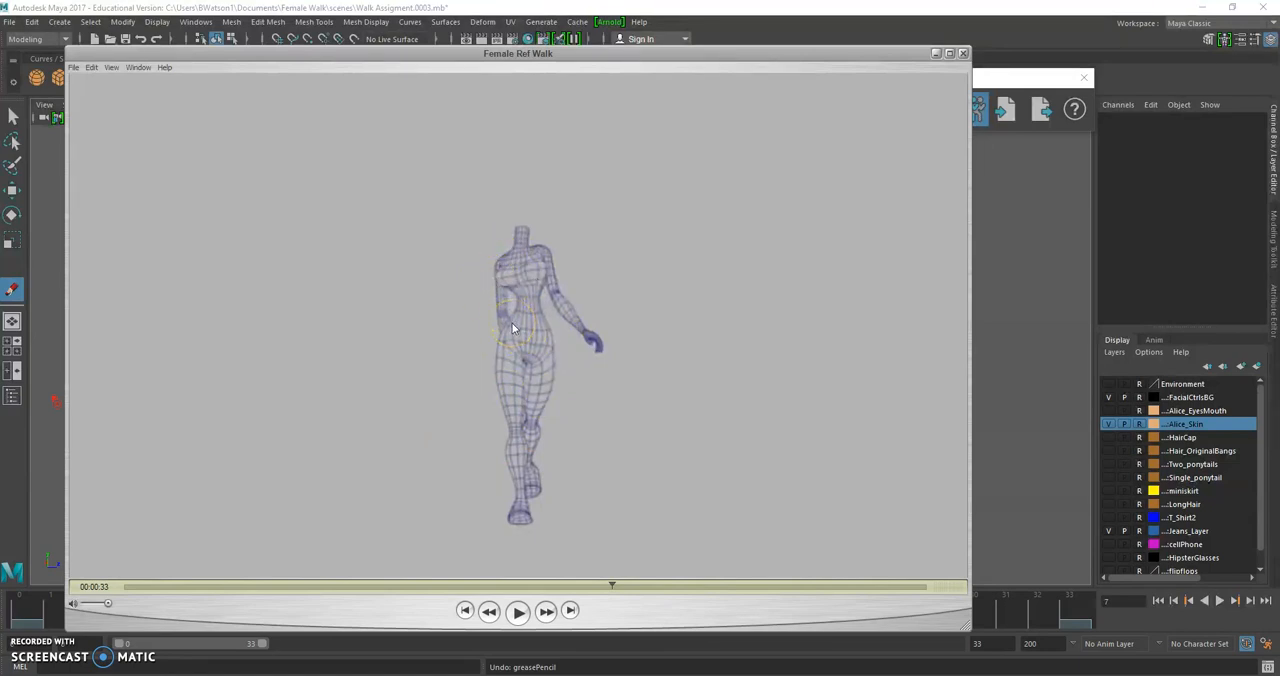
{"action": "key", "text": "Right"}
{"action": "key", "text": "Right"}
{"action": "key", "text": "Right"}
{"action": "key", "text": "Right"}
{"action": "key", "text": "Right"}
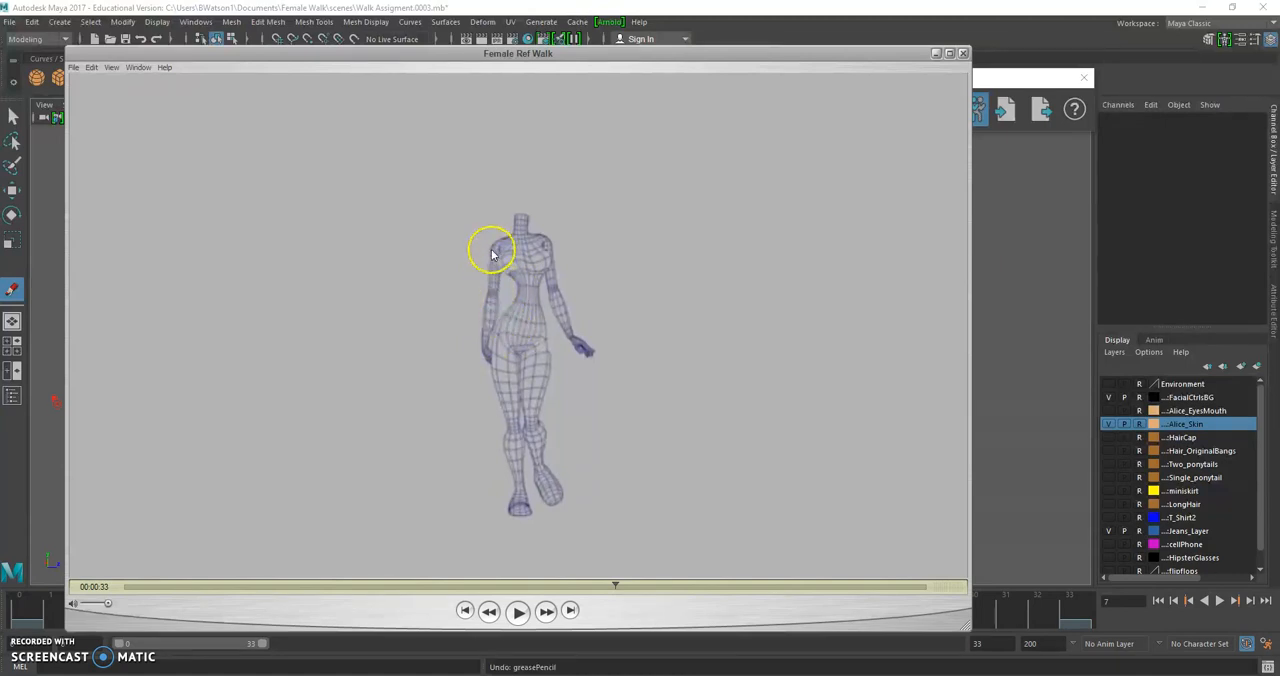
{"action": "key", "text": "Right"}
{"action": "key", "text": "Right"}
{"action": "key", "text": "Right"}
{"action": "key", "text": "Right"}
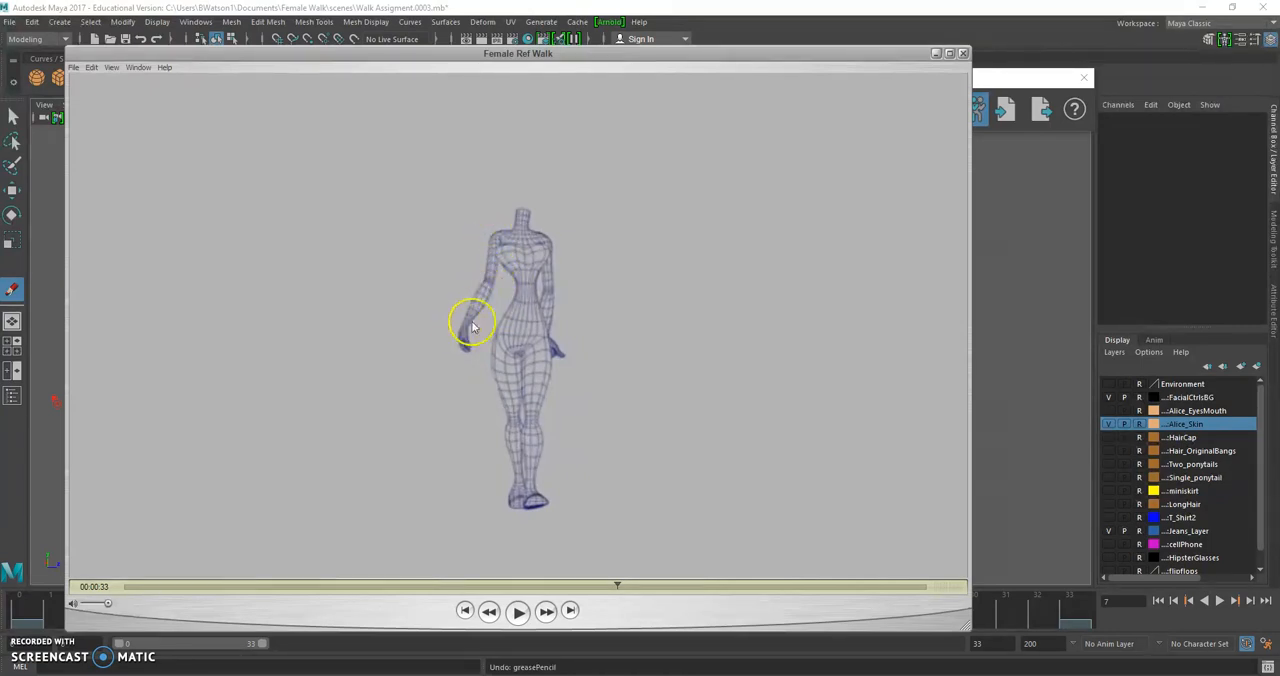
{"action": "key", "text": "Right"}
{"action": "key", "text": "Right"}
{"action": "key", "text": "Right"}
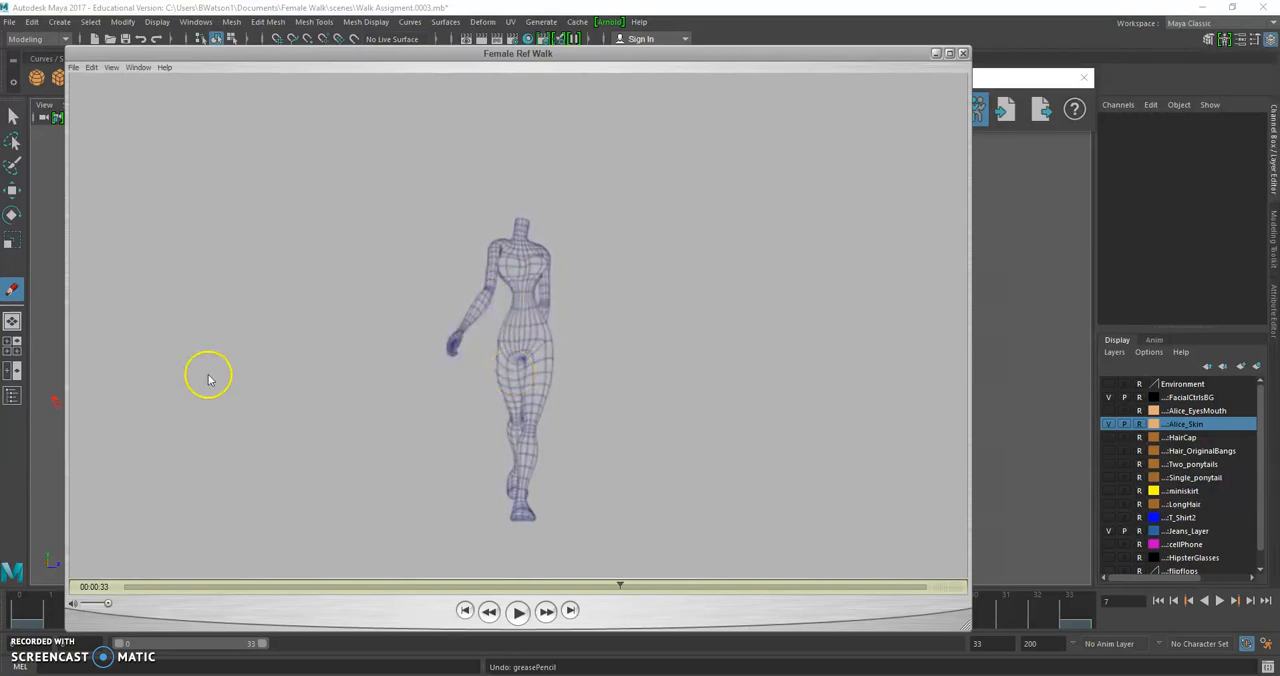
{"action": "left_click", "coordinate": [47, 323]}
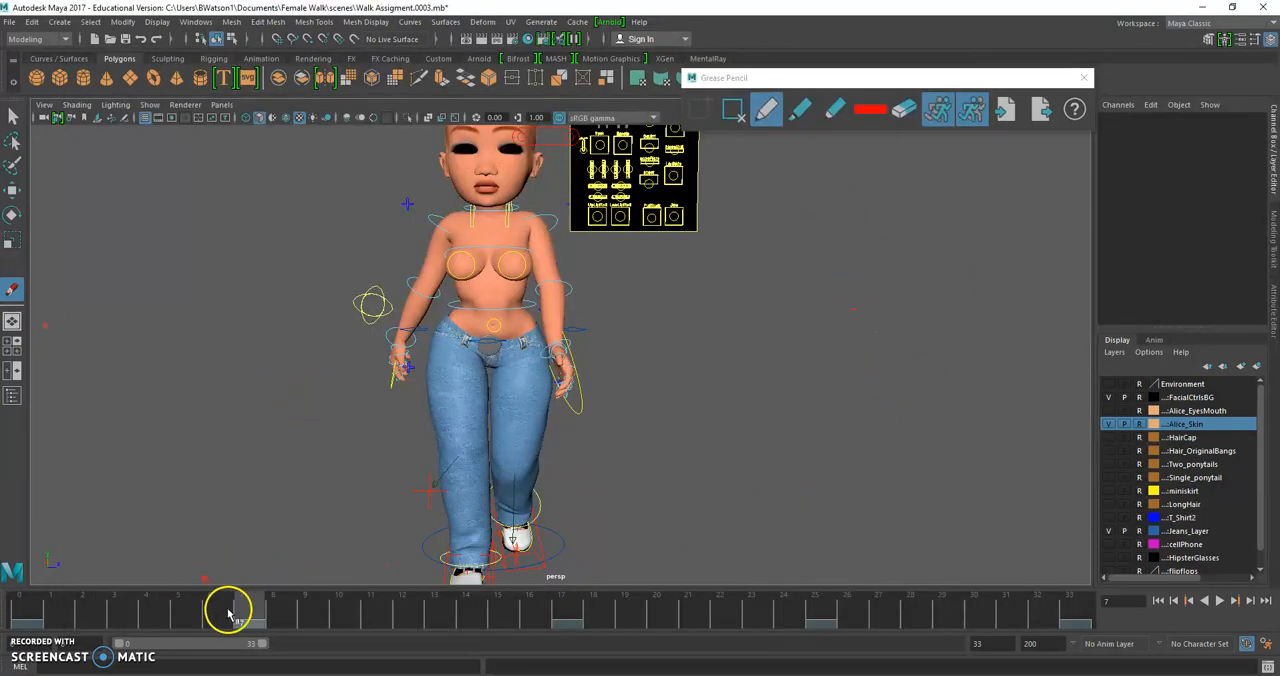
Adjust the right shoulder's rotation at frame 0
{"action": "left_click", "coordinate": [21, 603]}
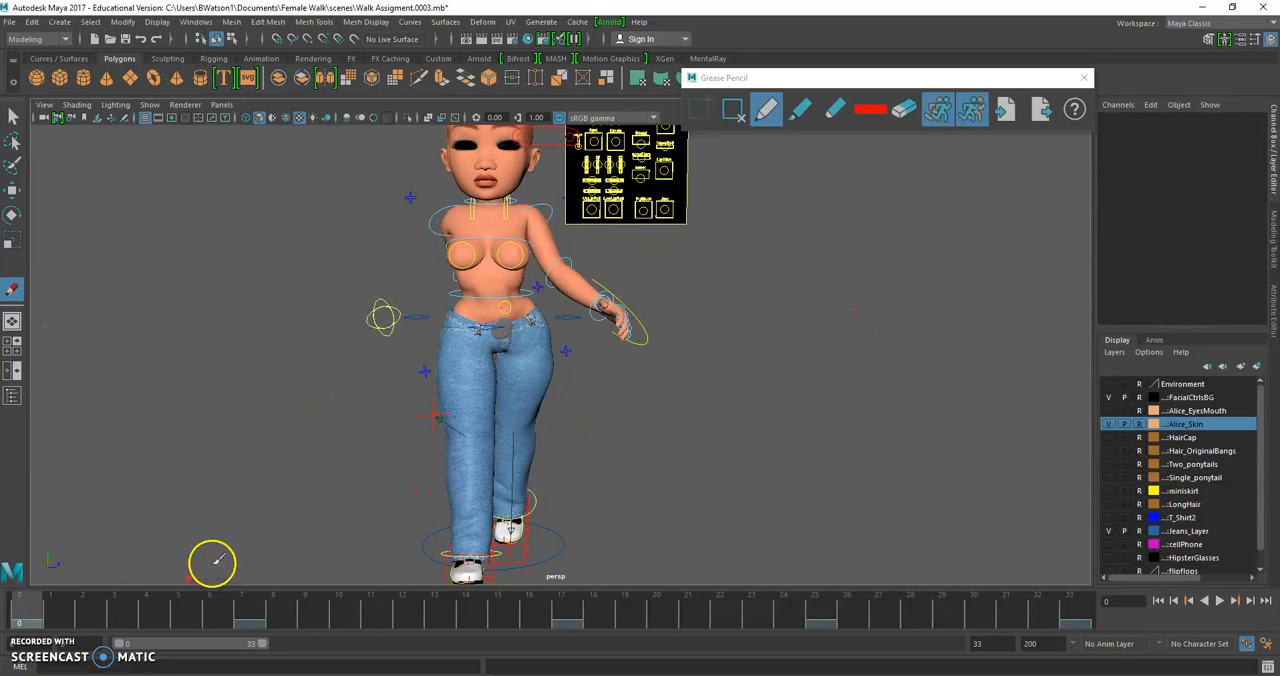
{"action": "key", "text": "w"}
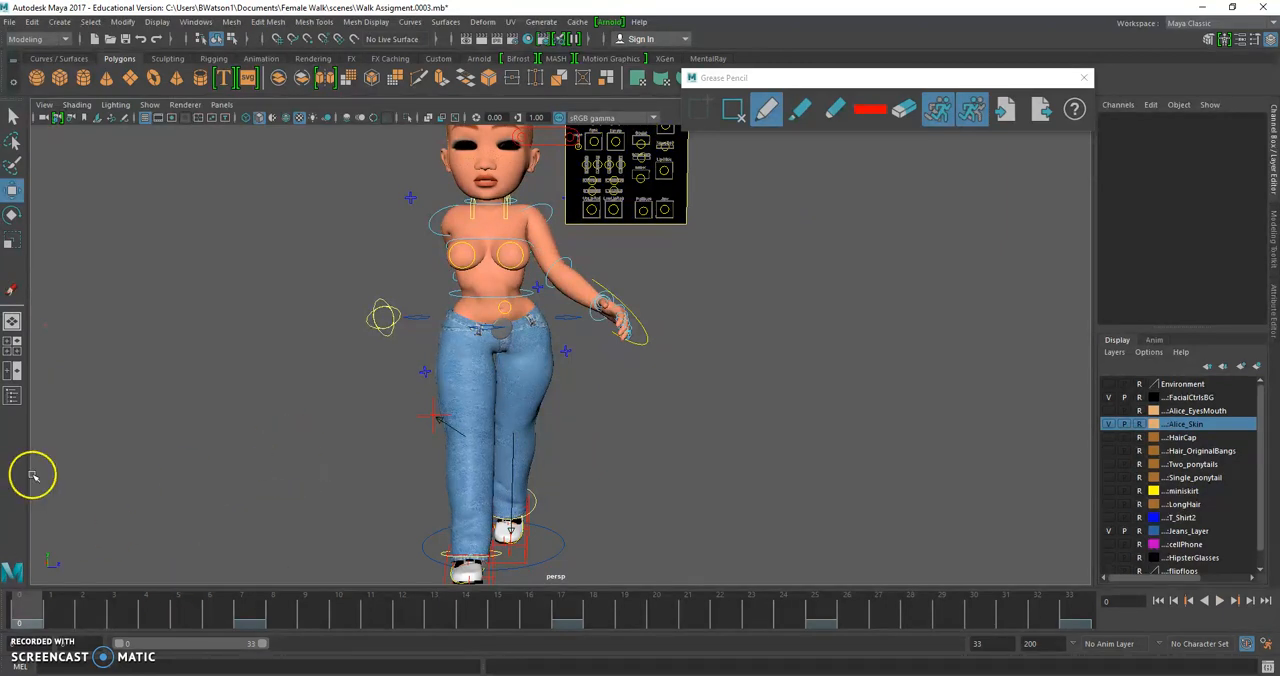
{"action": "left_click_drag", "start_coordinate": [474, 374], "coordinate": [472, 322], "text": "alt"}
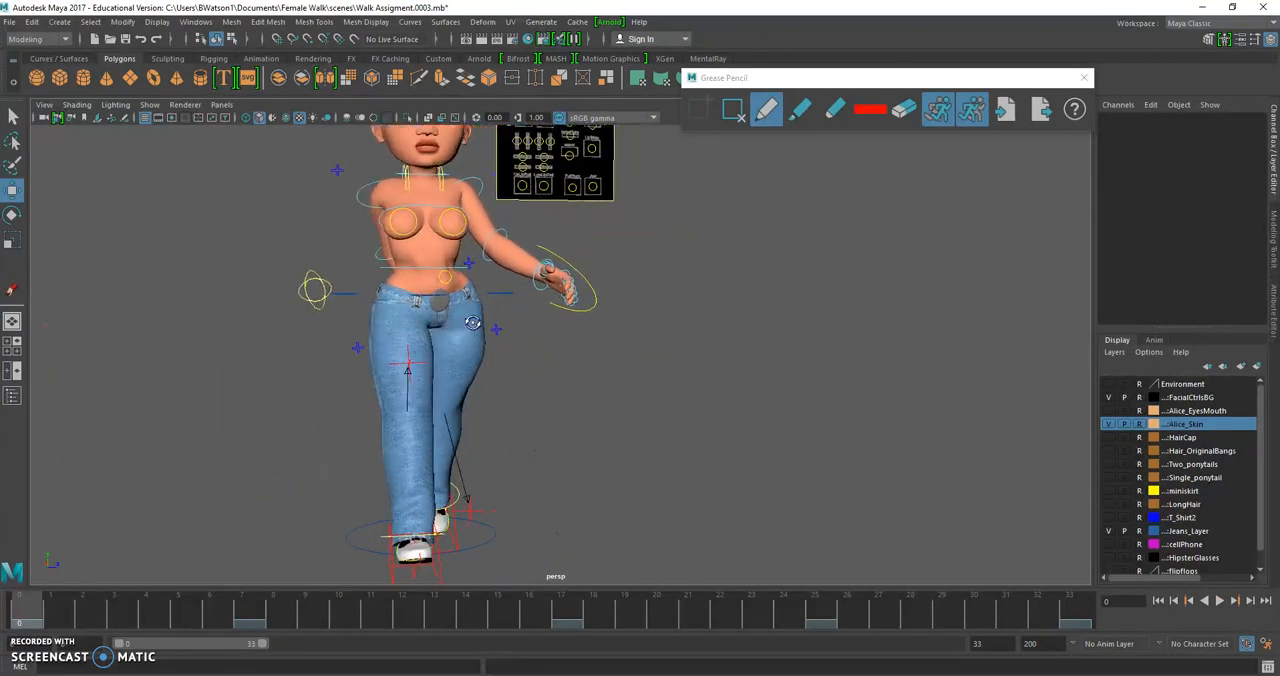
{"action": "left_click", "coordinate": [369, 181]}
{"action": "key", "text": "e"}
{"action": "left_click_drag", "start_coordinate": [349, 201], "coordinate": [341, 163]}
{"action": "middle_click_drag", "start_coordinate": [379, 400], "coordinate": [402, 372], "text": "alt"}
At frame 5, rotate the right shoulder to about X -35.9, Y 83.5, Z 13.6 to bring the arm behind the hip
{"action": "left_click", "coordinate": [172, 620]}
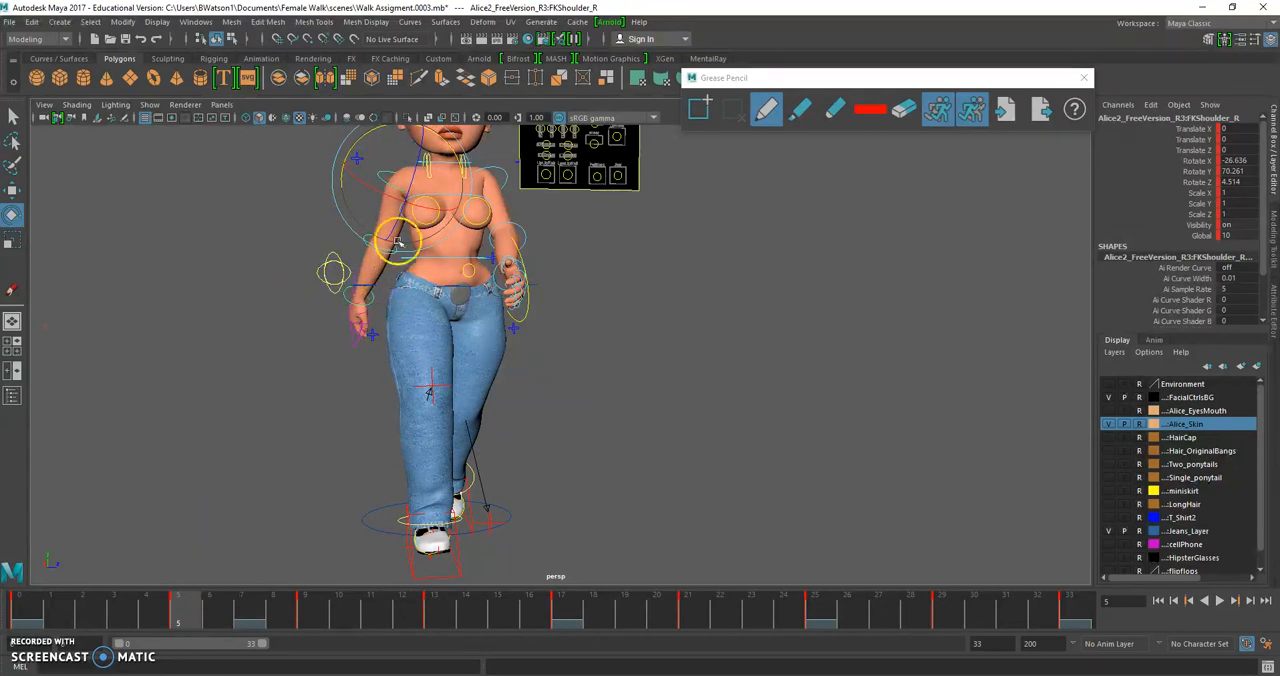
{"action": "left_click_drag", "start_coordinate": [360, 231], "coordinate": [352, 243], "text": "alt"}
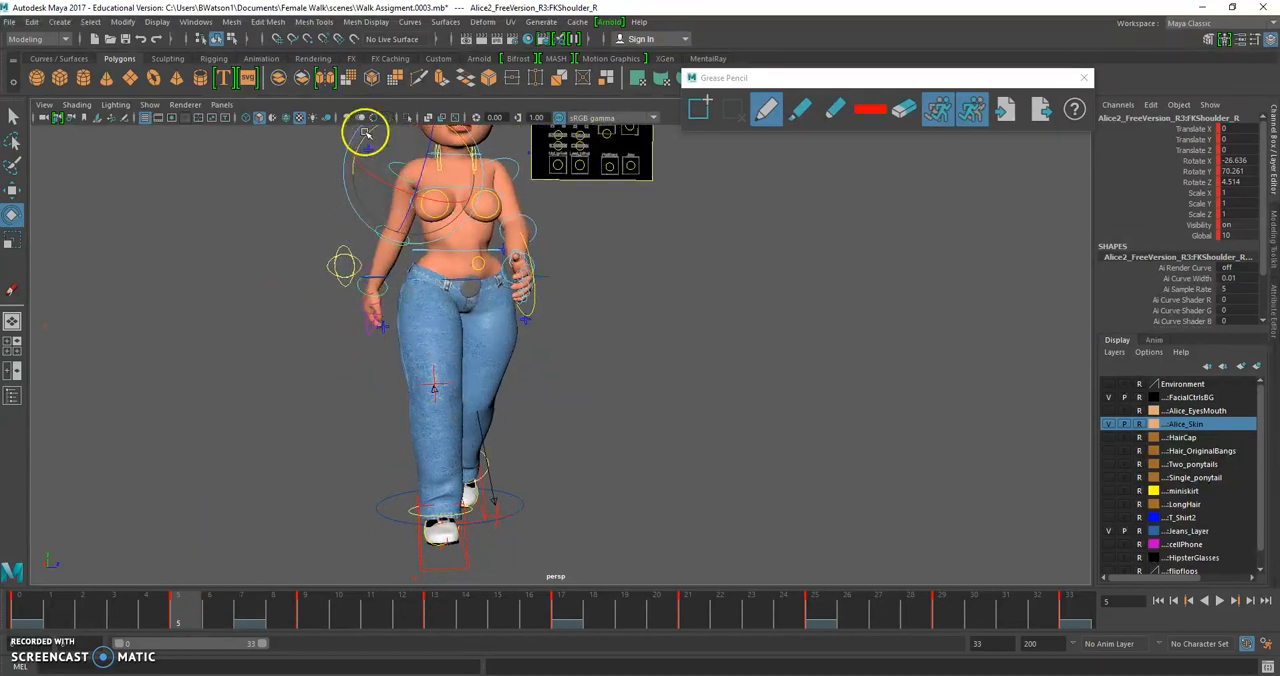
{"action": "left_click_drag", "start_coordinate": [365, 131], "coordinate": [347, 138]}
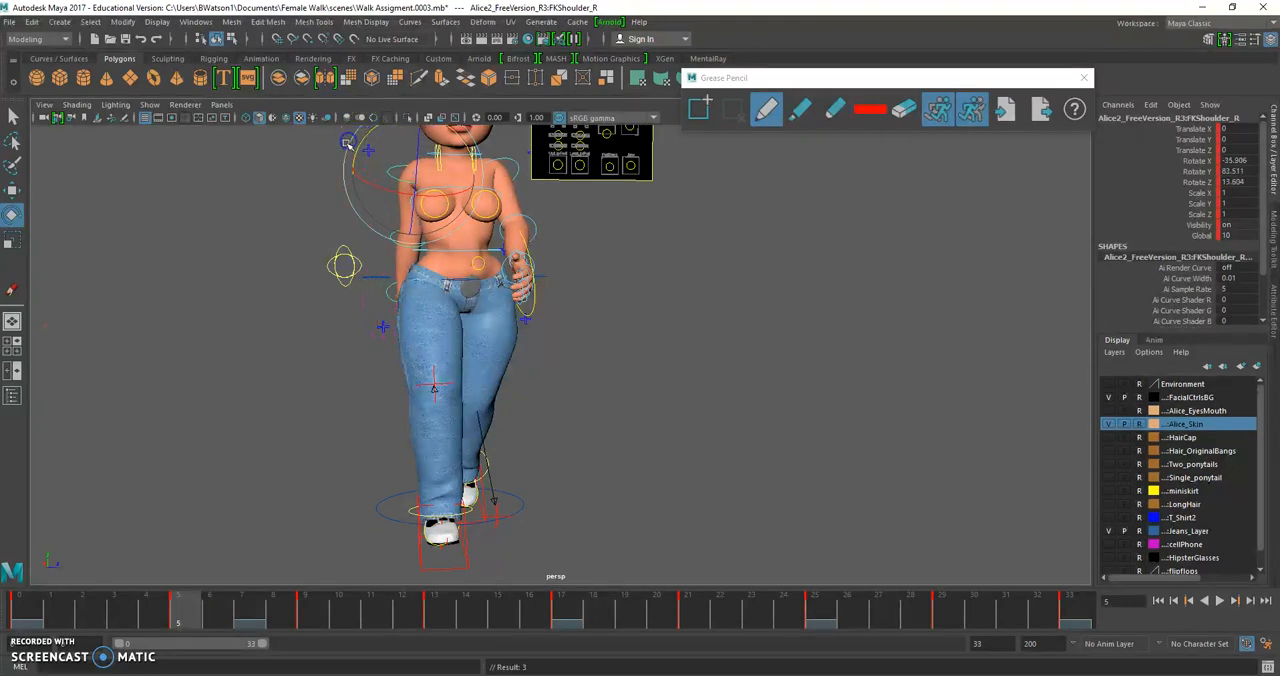
Rotate the right elbow at frame 5 to about X -0.2, Y 16.5, Z -17.8
{"action": "left_click", "coordinate": [303, 213]}
{"action": "left_click", "coordinate": [390, 241]}
{"action": "left_click_drag", "start_coordinate": [378, 214], "coordinate": [356, 215]}
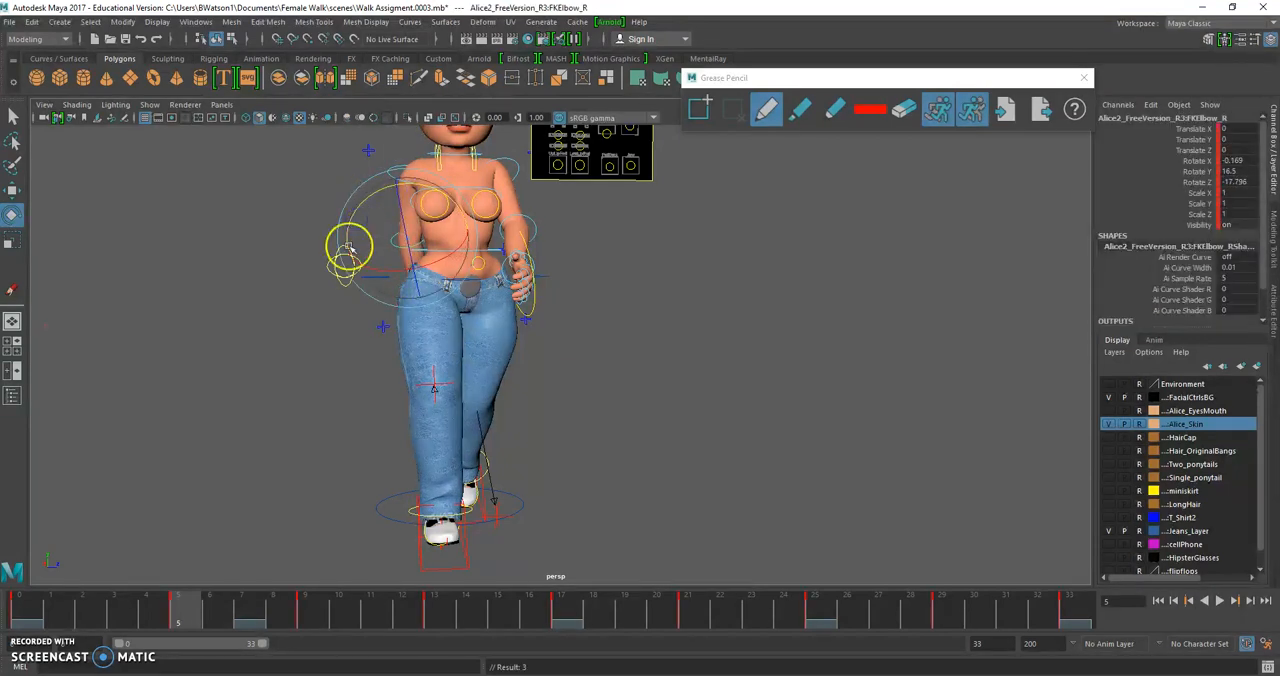
At frame 9, rotate the right shoulder to about X -8.5, Y 66.8, Z 5.4 to bring the arm closer to the body
{"action": "left_click", "coordinate": [302, 606]}
{"action": "left_click_drag", "start_coordinate": [404, 415], "coordinate": [391, 409], "text": "alt"}
{"action": "middle_click_drag", "start_coordinate": [391, 409], "coordinate": [390, 413], "text": "alt"}
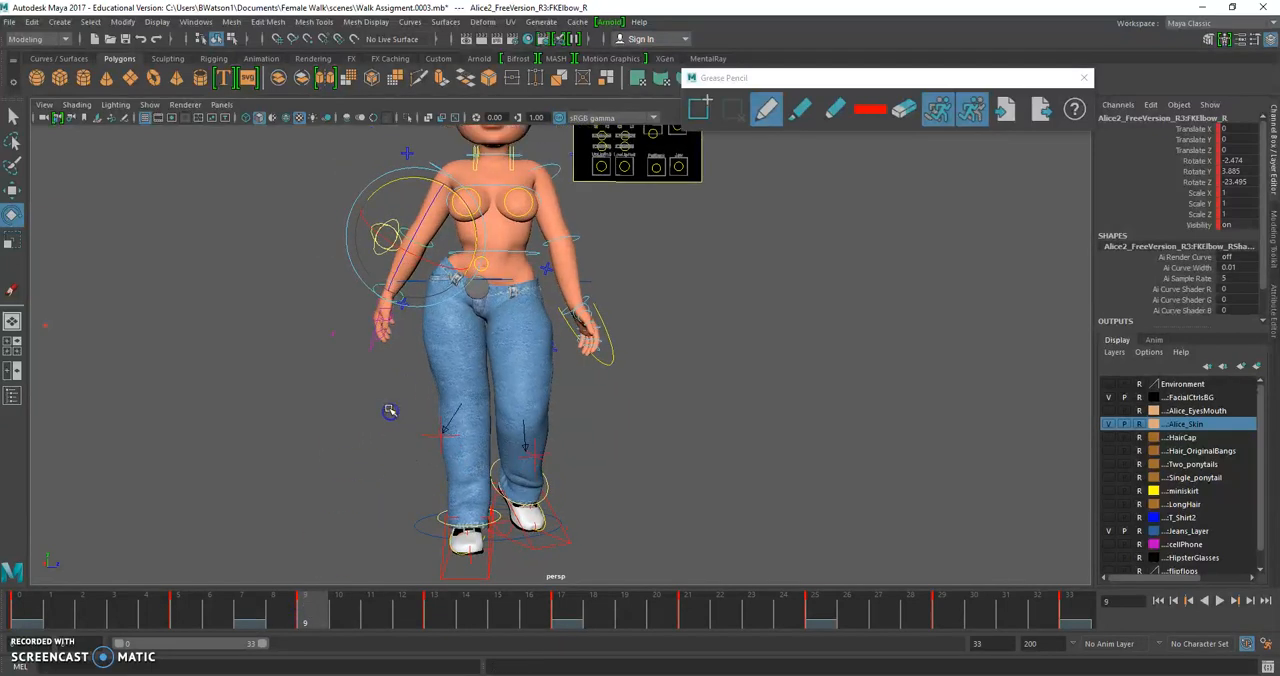
{"action": "right_click_drag", "start_coordinate": [390, 413], "coordinate": [507, 181], "text": "alt"}
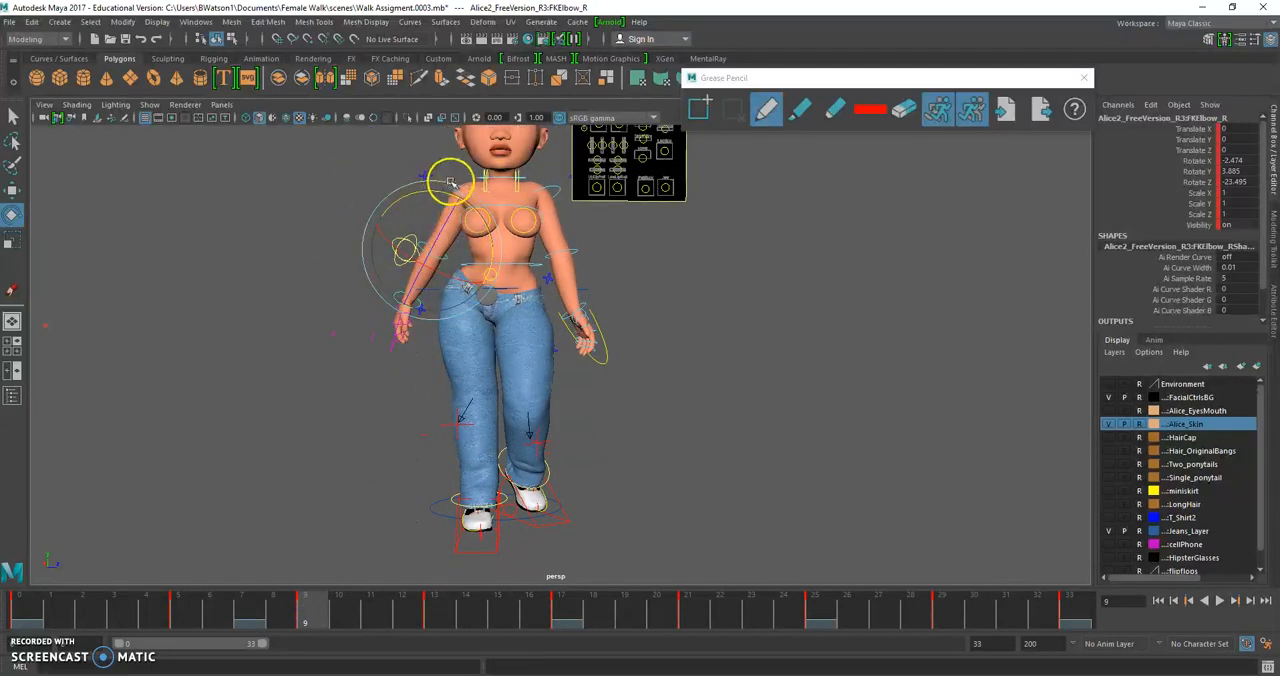
{"action": "left_click", "coordinate": [389, 173]}
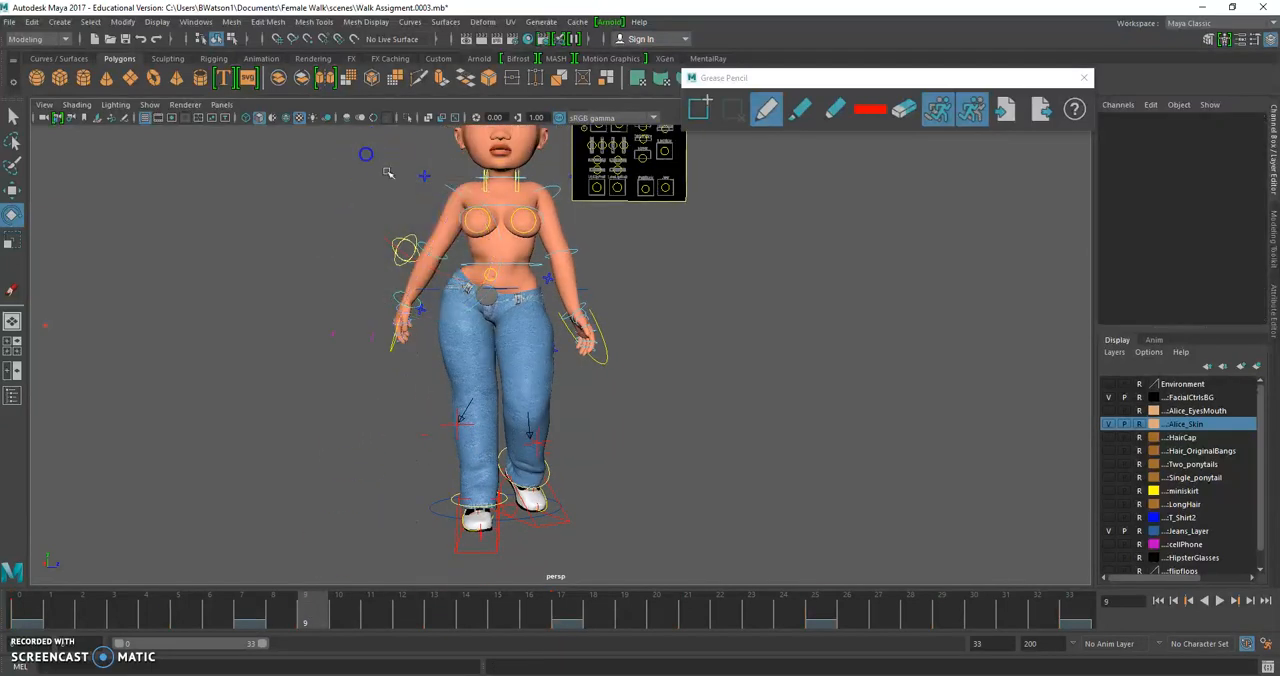
{"action": "left_click", "coordinate": [451, 185]}
{"action": "left_click_drag", "start_coordinate": [420, 157], "coordinate": [327, 265], "text": "alt"}
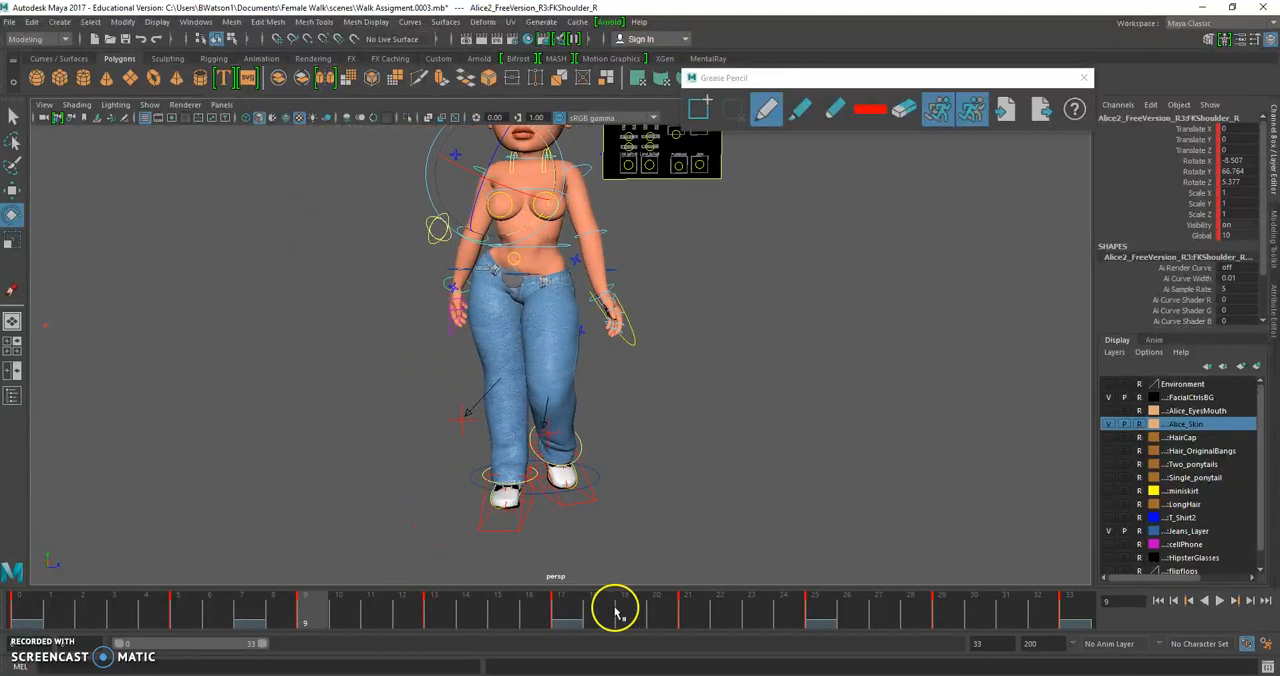
At frame 13, swing the right forearm away from the body, rotating the right elbow to about X 10.5, Y -18.3, Z 16.6
{"action": "left_click", "coordinate": [433, 610]}
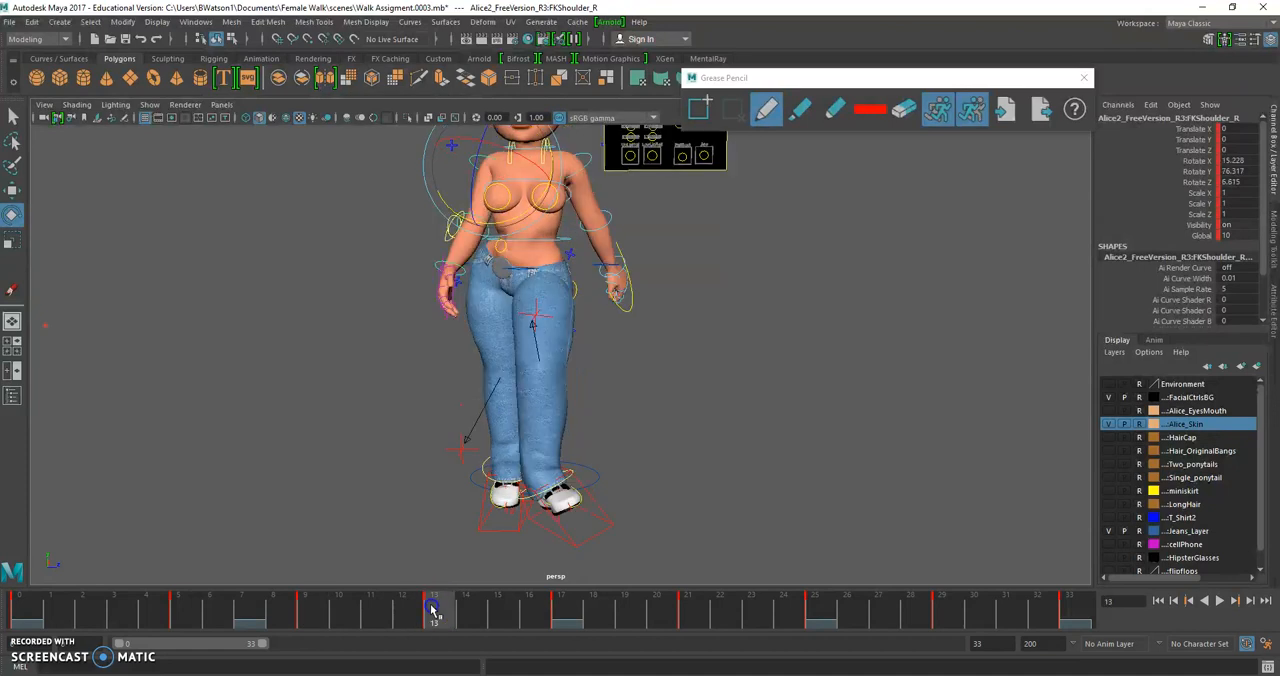
{"action": "middle_click_drag", "start_coordinate": [437, 286], "coordinate": [439, 310], "text": "alt"}
{"action": "left_click", "coordinate": [392, 218]}
{"action": "left_click", "coordinate": [476, 181]}
{"action": "left_click_drag", "start_coordinate": [429, 180], "coordinate": [305, 170], "text": "alt"}
{"action": "left_click", "coordinate": [260, 214]}
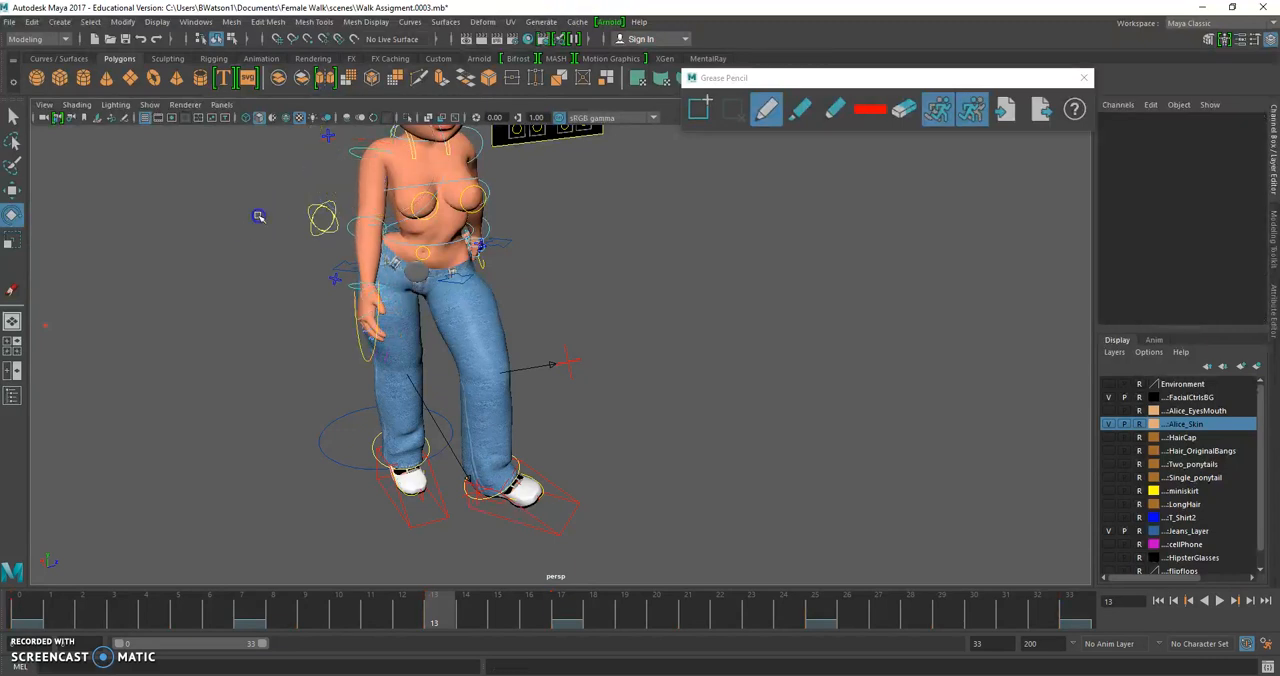
{"action": "left_click", "coordinate": [357, 217]}
{"action": "left_click_drag", "start_coordinate": [362, 248], "coordinate": [243, 274], "text": "alt"}
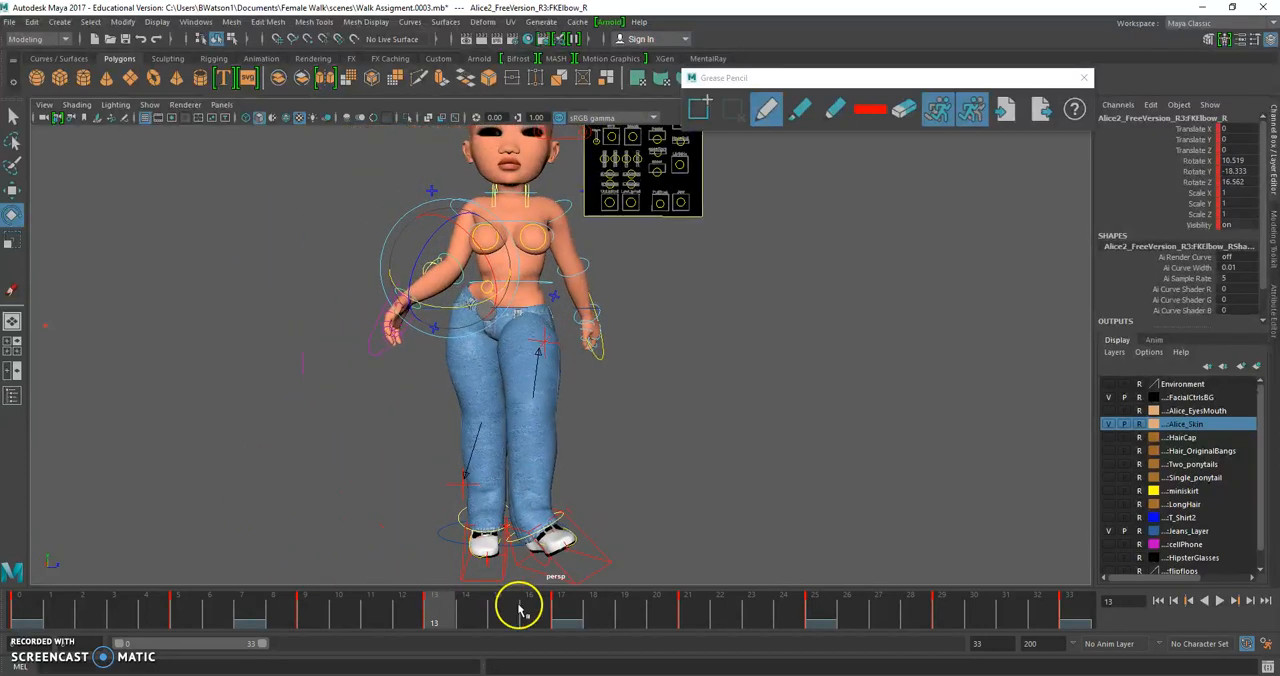
At frame 17, rotate the right elbow to about X -0.1, Y -23.2, Z 5.9
{"action": "left_click", "coordinate": [560, 600]}
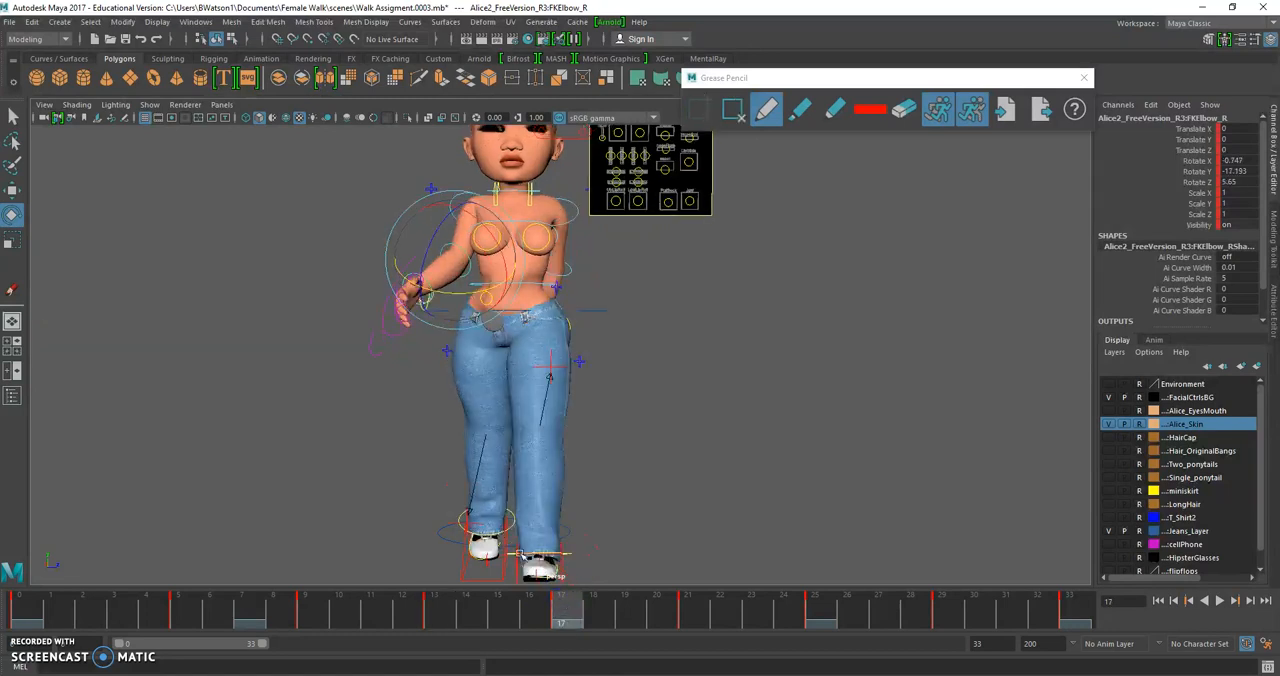
{"action": "left_click_drag", "start_coordinate": [409, 326], "coordinate": [403, 341], "text": "alt"}
{"action": "left_click_drag", "start_coordinate": [447, 275], "coordinate": [440, 277]}
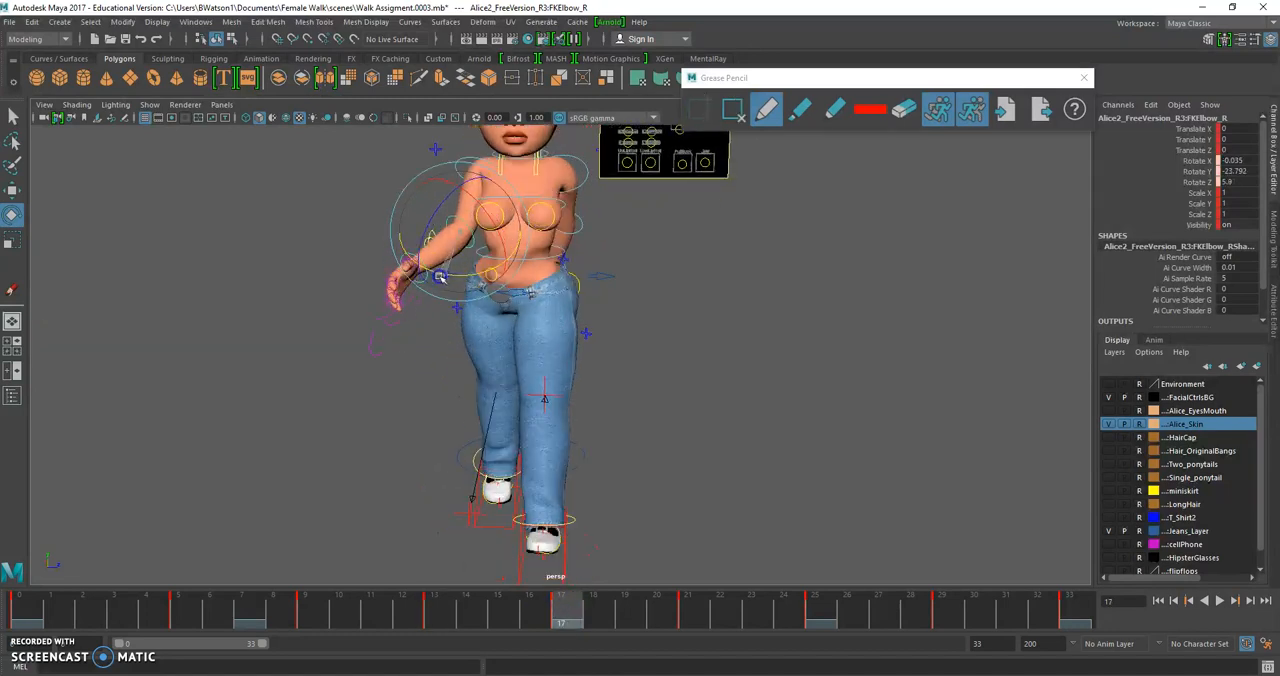
Review the right arm swing across frames 0 to 17 and compare its pose with the Female Ref Walk reference video
{"action": "left_click_drag", "start_coordinate": [540, 605], "coordinate": [19, 605]}
{"action": "left_click", "coordinate": [563, 603]}
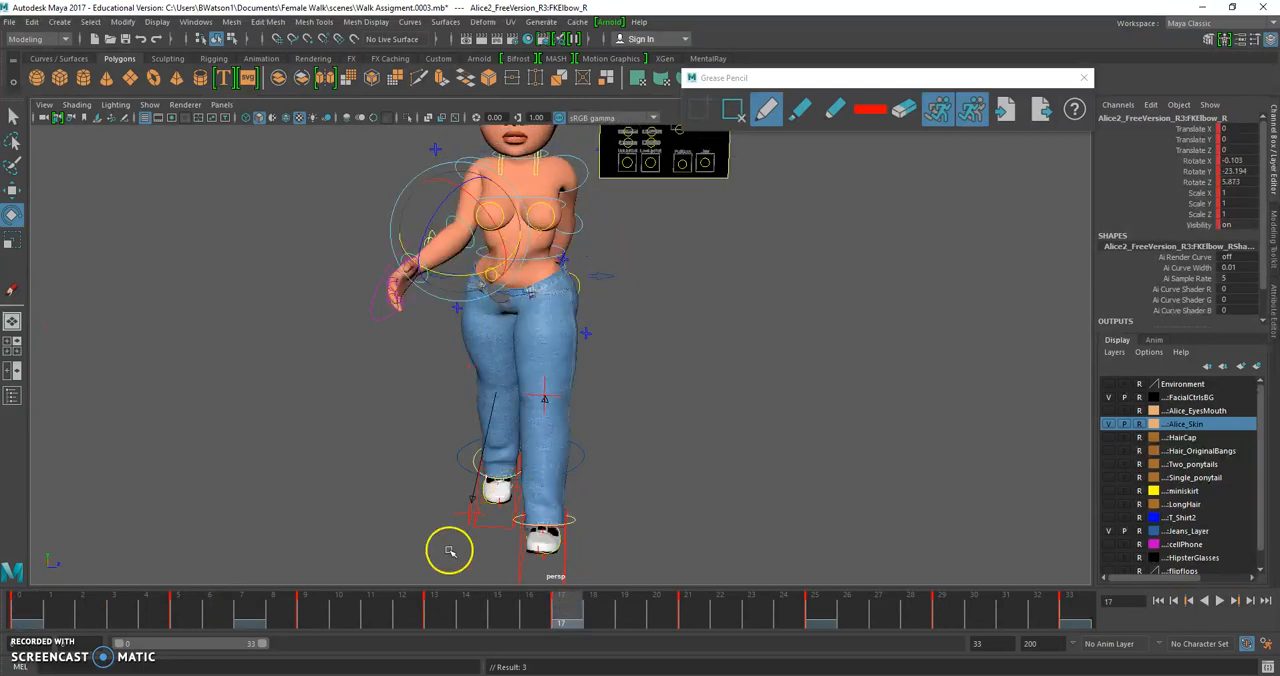
{"action": "left_click_drag", "start_coordinate": [172, 608], "coordinate": [303, 607]}
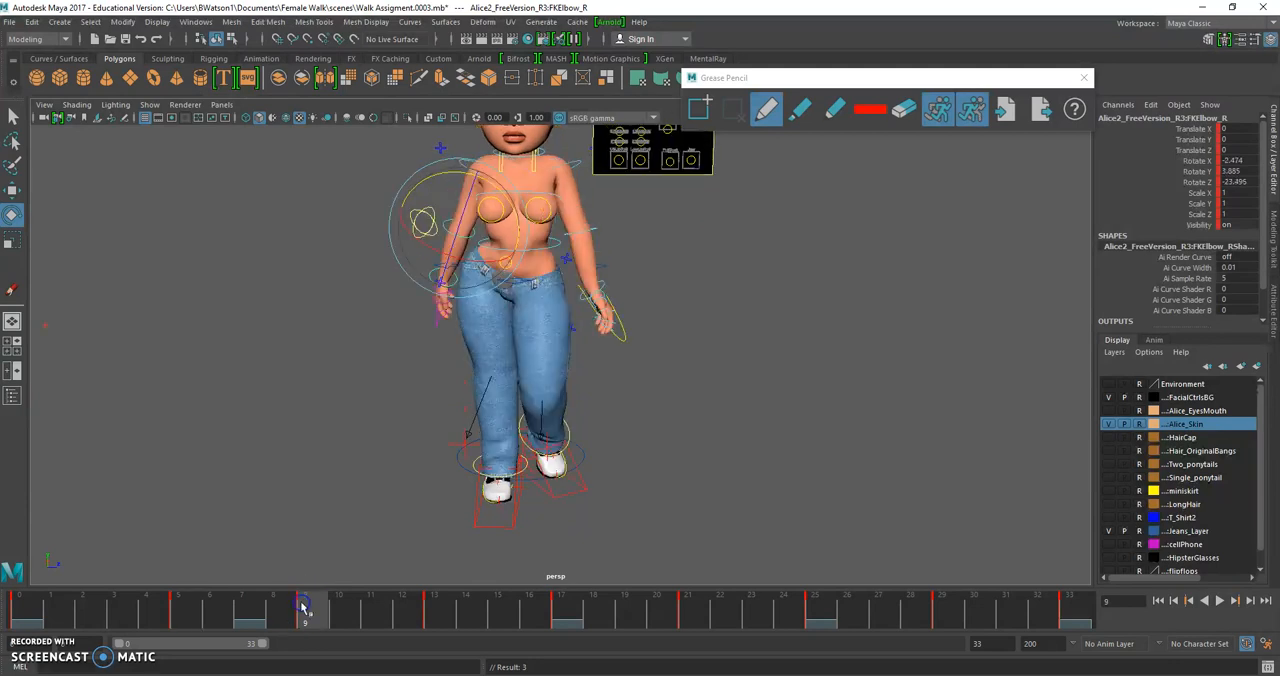
{"action": "left_click", "coordinate": [431, 607]}
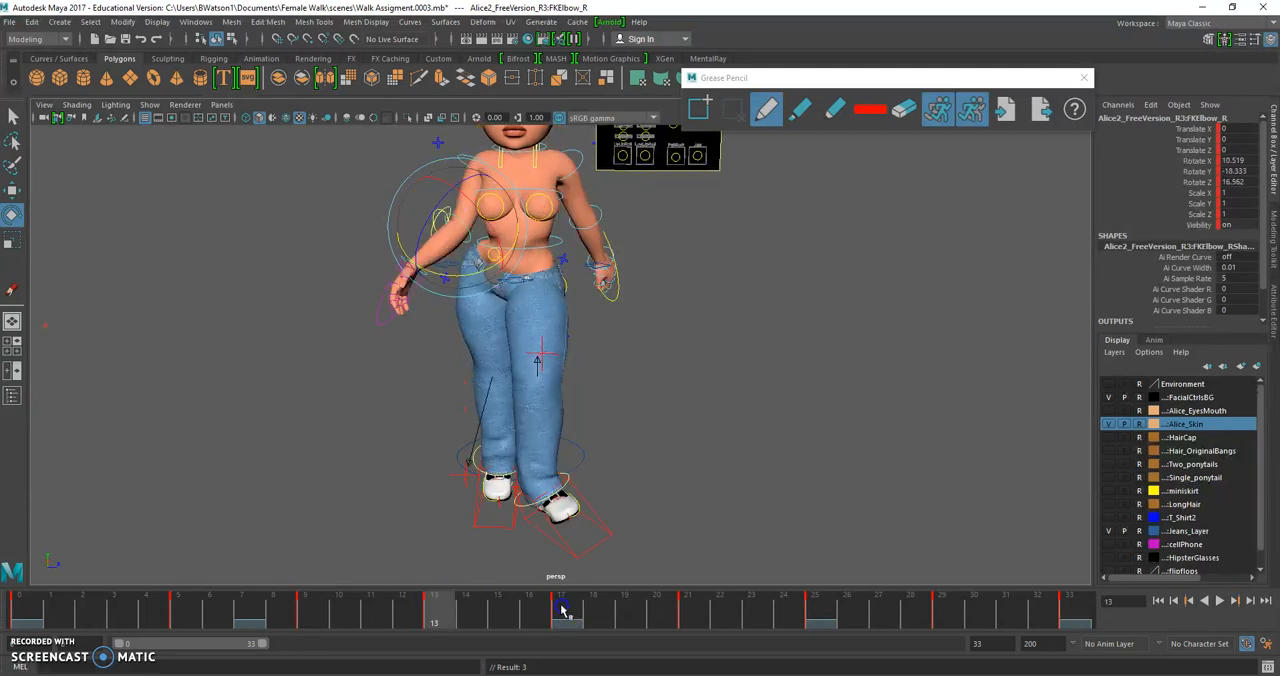
{"action": "left_click", "coordinate": [562, 610]}
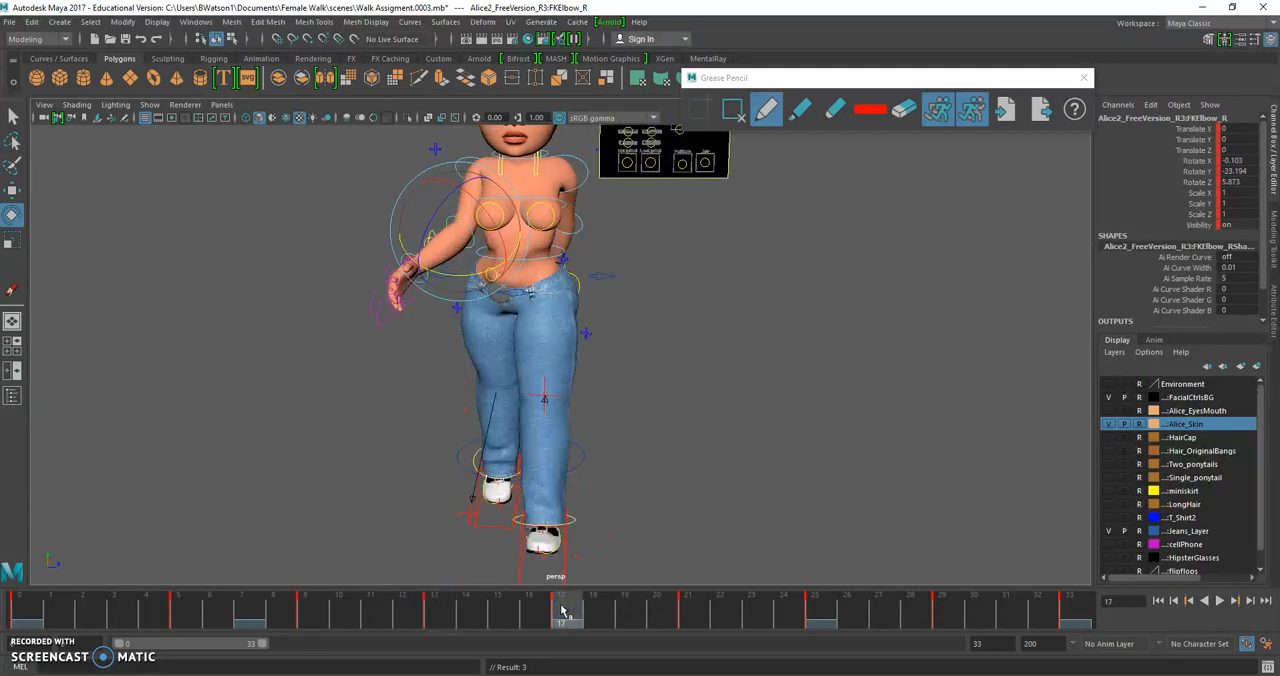
{"action": "left_click_drag", "start_coordinate": [600, 243], "coordinate": [582, 225], "text": "alt"}
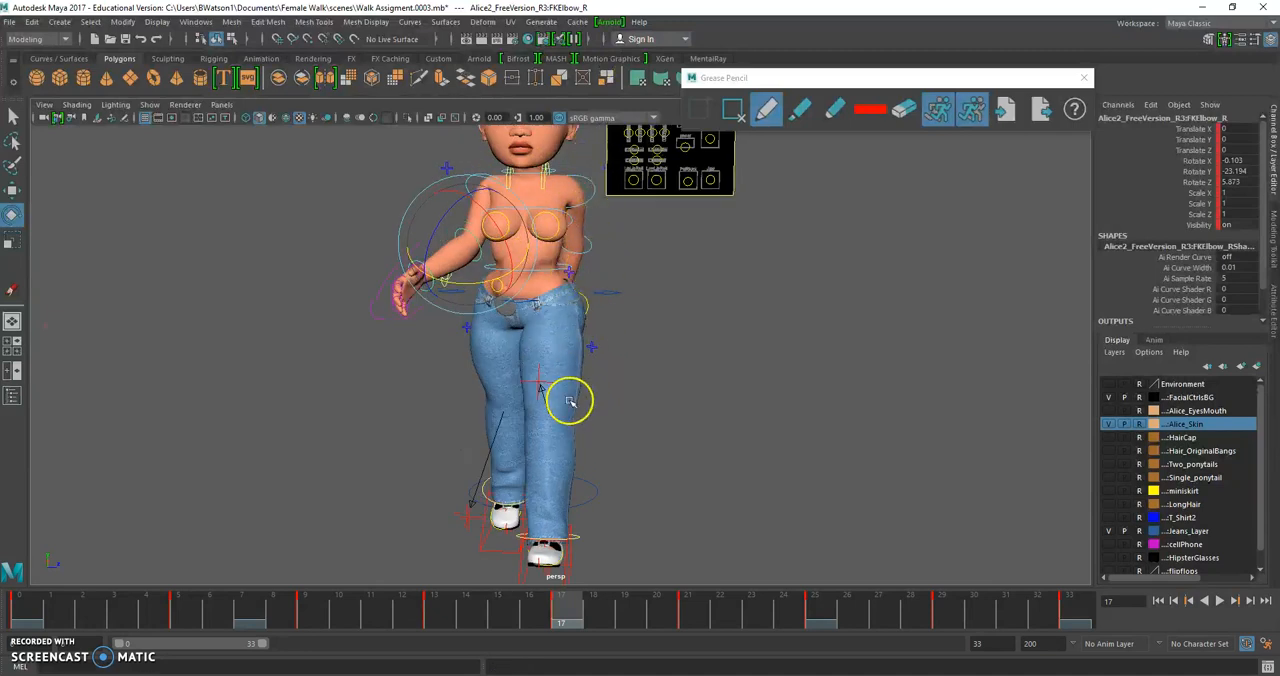
{"action": "left_click_drag", "start_coordinate": [593, 367], "coordinate": [531, 283], "text": "alt"}
{"action": "left_click_drag", "start_coordinate": [514, 354], "coordinate": [608, 192], "text": "alt"}
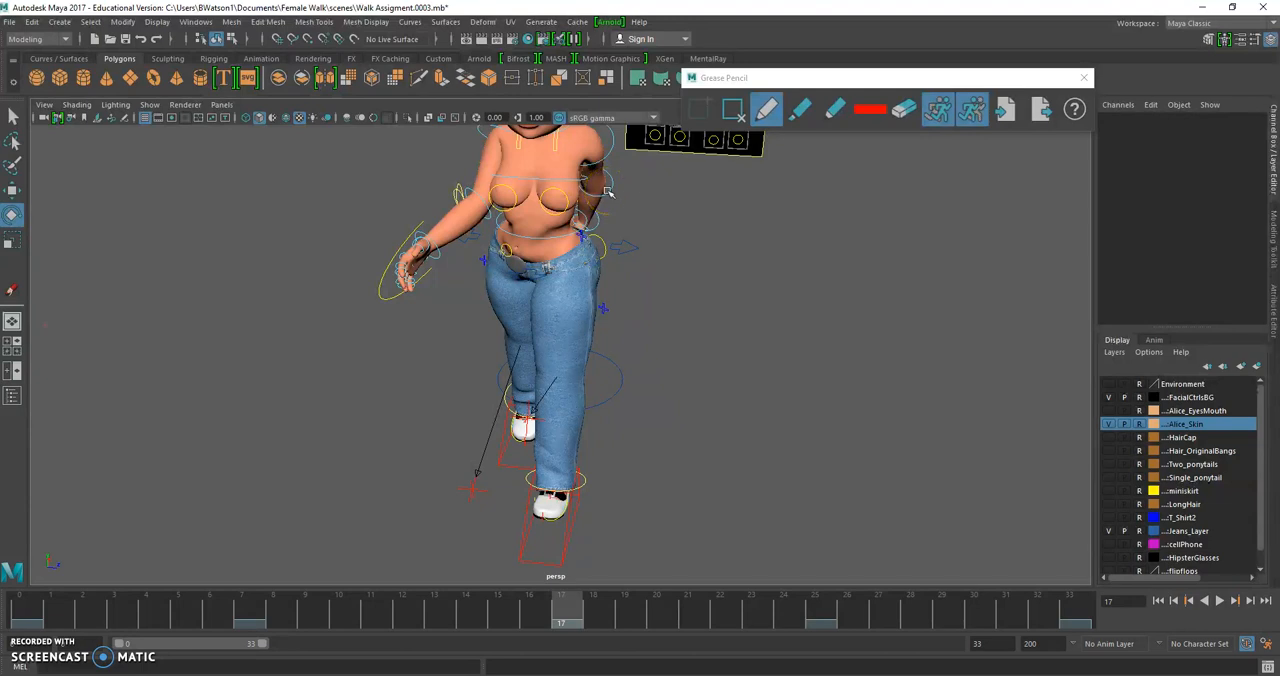
{"action": "key", "text": "alt+Tab"}
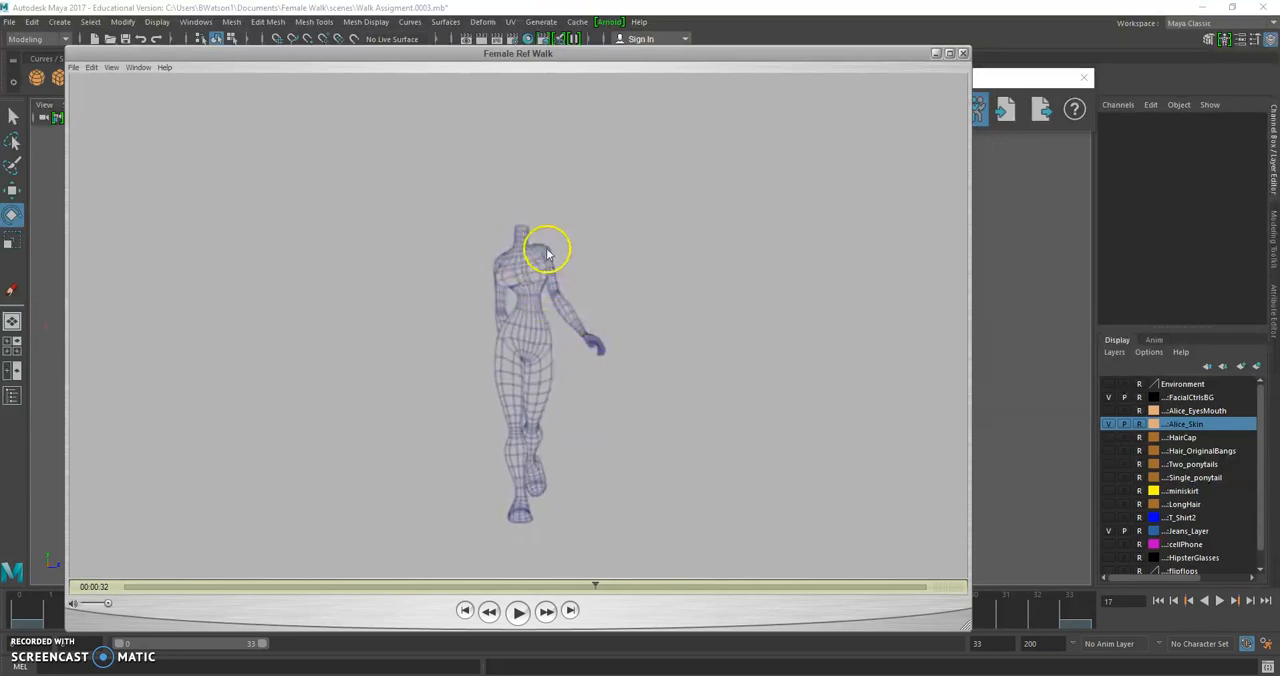
{"action": "left_click", "coordinate": [48, 338]}
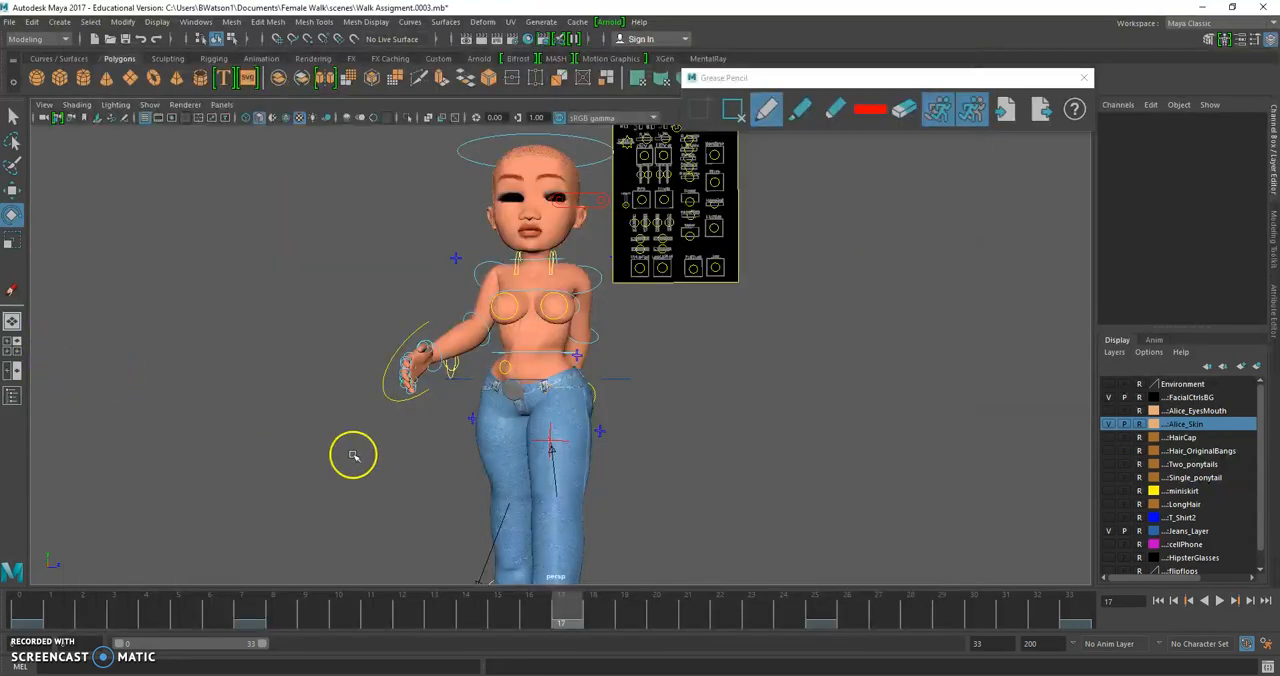
At frame 5, rotate the left elbow to bring the forearm outward from the hip and set a key
{"action": "mouse_move", "coordinate": [18, 616]}
{"action": "left_mouse_down"}
{"action": "mouse_move", "coordinate": [58, 613]}
{"action": "mouse_move", "coordinate": [30, 612]}
{"action": "left_mouse_up"}
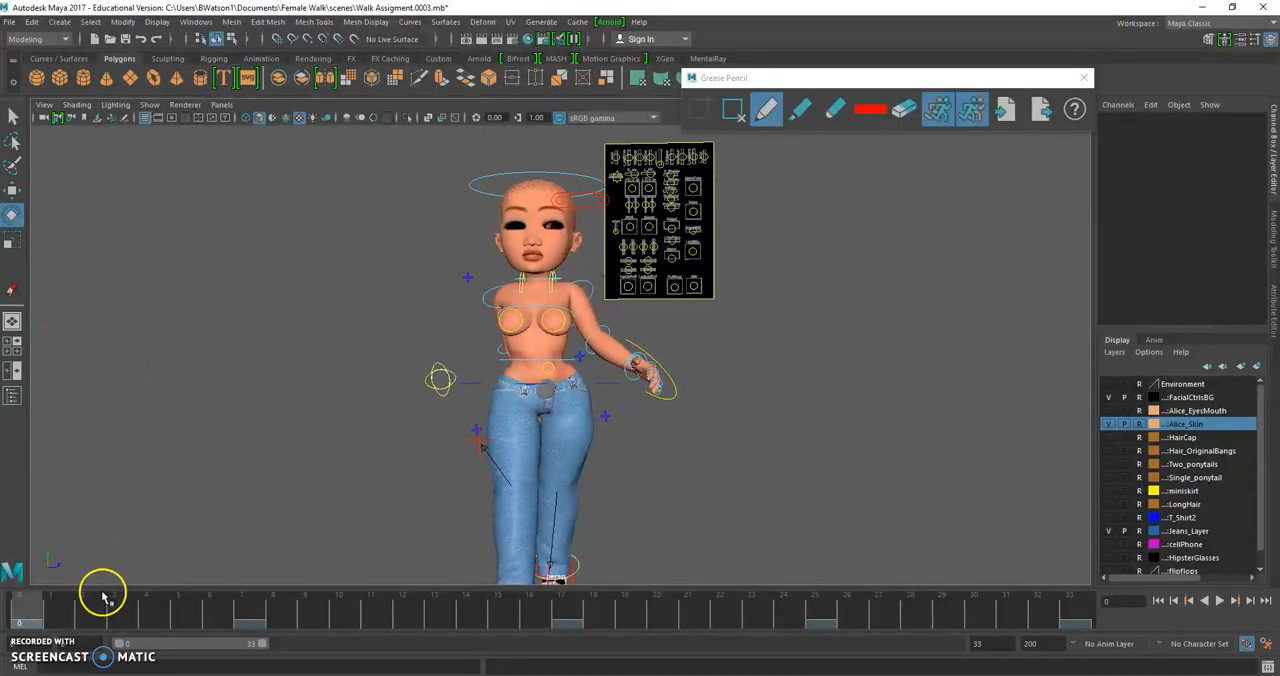
{"action": "mouse_move", "coordinate": [108, 610]}
{"action": "left_mouse_down"}
{"action": "mouse_move", "coordinate": [199, 616]}
{"action": "mouse_move", "coordinate": [176, 614]}
{"action": "left_mouse_up"}
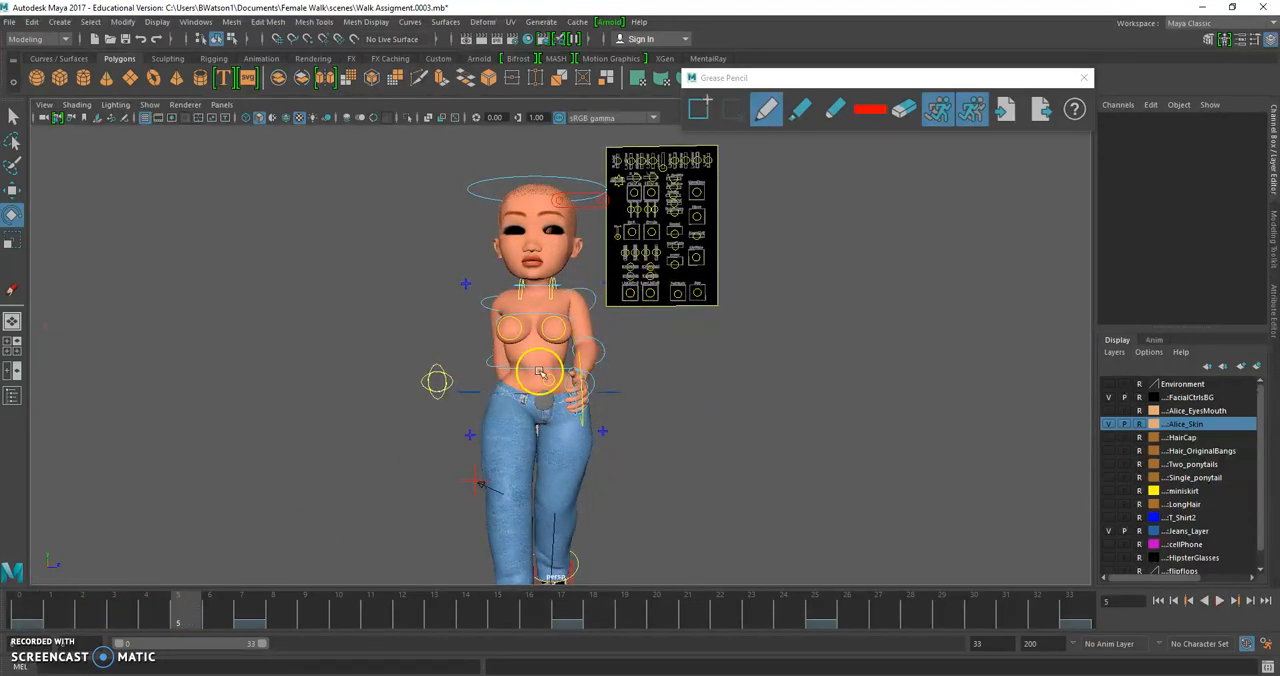
{"action": "left_click", "coordinate": [600, 345]}
{"action": "left_click_drag", "start_coordinate": [608, 371], "coordinate": [641, 362]}
{"action": "key", "text": "s"}
{"action": "left_click", "coordinate": [393, 321]}
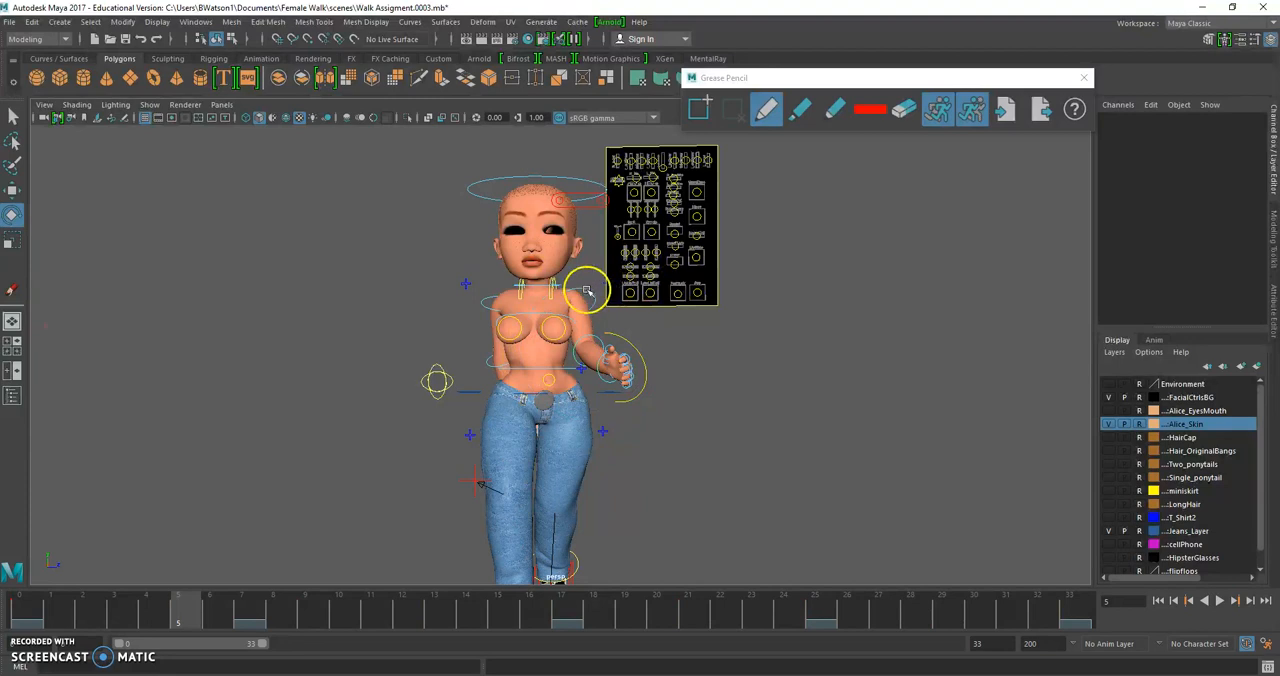
Rotate the left shoulder at frame 5 to about X -1.9, Y 61.6, Z 35.5 and compare the pose with the Female Ref Walk video
{"action": "left_click", "coordinate": [588, 289]}
{"action": "left_click_drag", "start_coordinate": [609, 327], "coordinate": [577, 338], "text": "alt"}
{"action": "left_click_drag", "start_coordinate": [665, 300], "coordinate": [684, 293]}
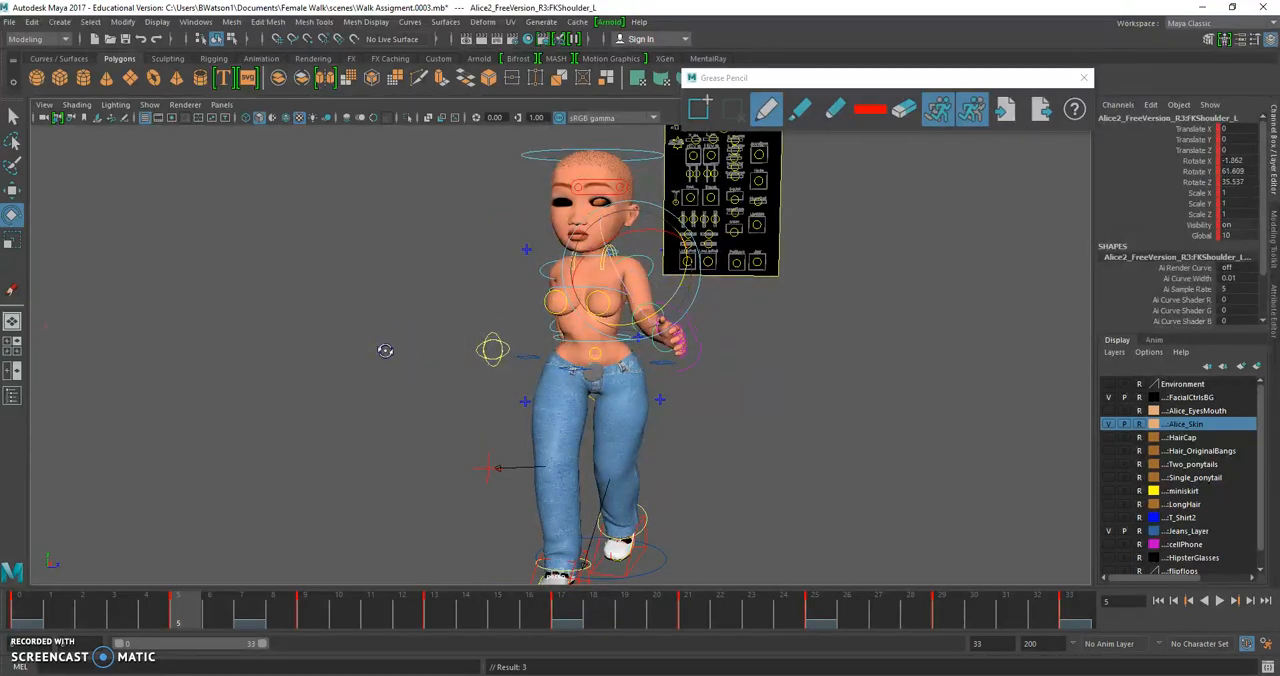
{"action": "left_click_drag", "start_coordinate": [385, 351], "coordinate": [422, 338], "text": "alt"}
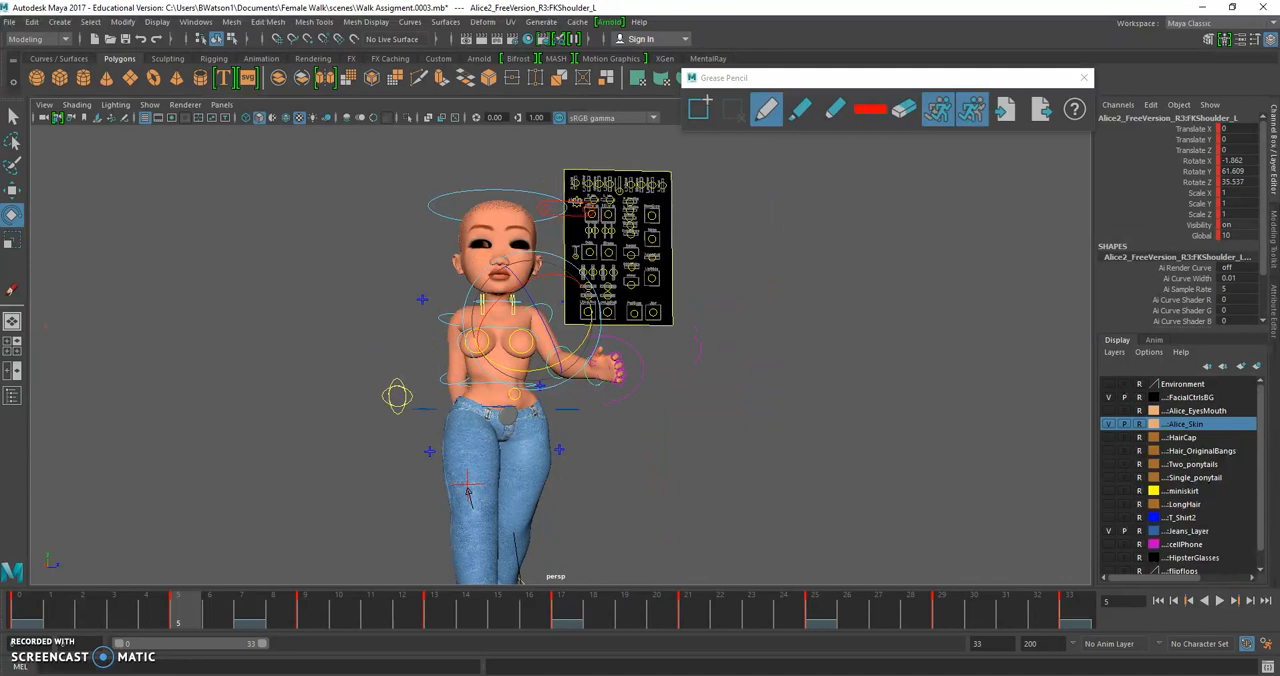
{"action": "key", "text": "alt+Tab"}
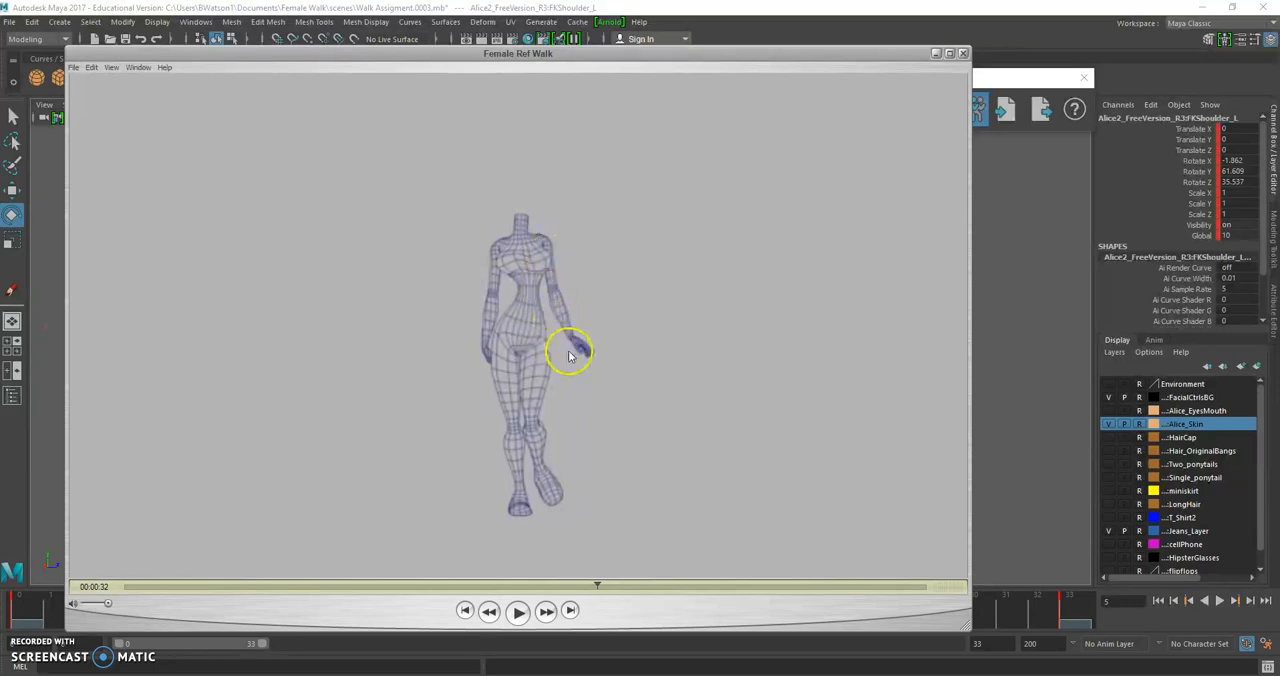
{"action": "left_click", "coordinate": [999, 344]}
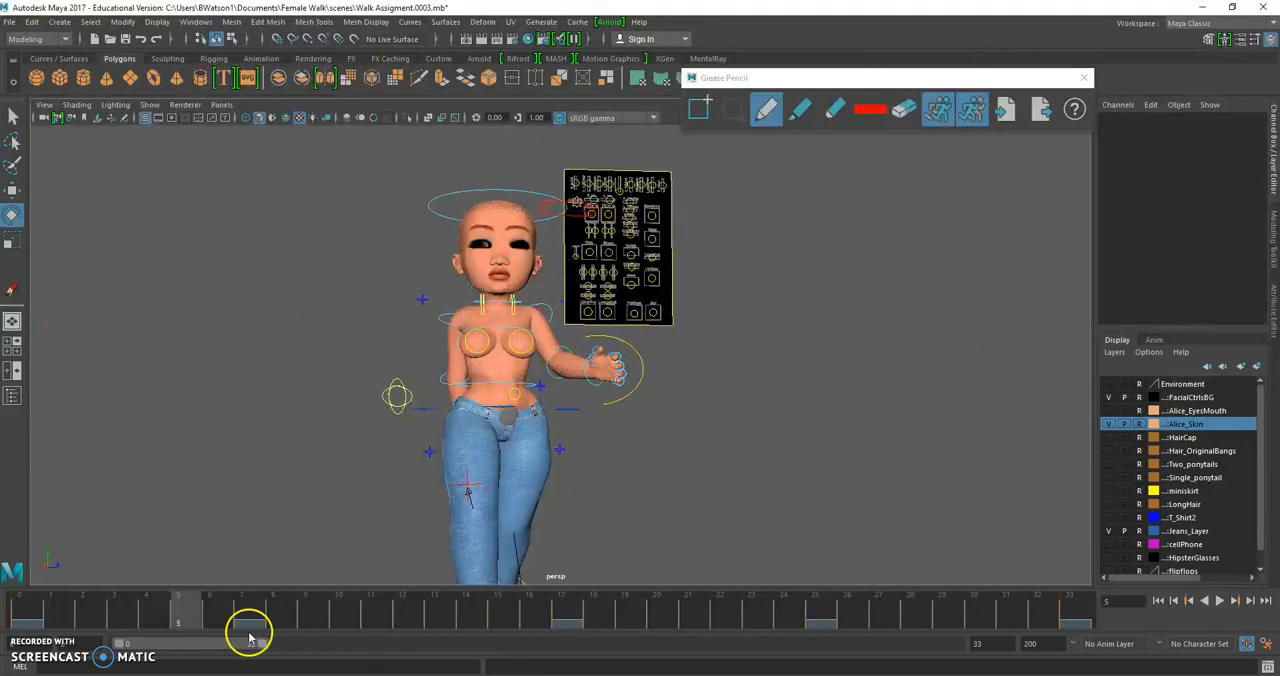
At frame 9, rotate the left elbow to about X -14.9, Y -6.2, Z -13.2 to move the forearm away from the hip
{"action": "middle_click_drag", "start_coordinate": [519, 433], "coordinate": [499, 354], "text": "alt"}
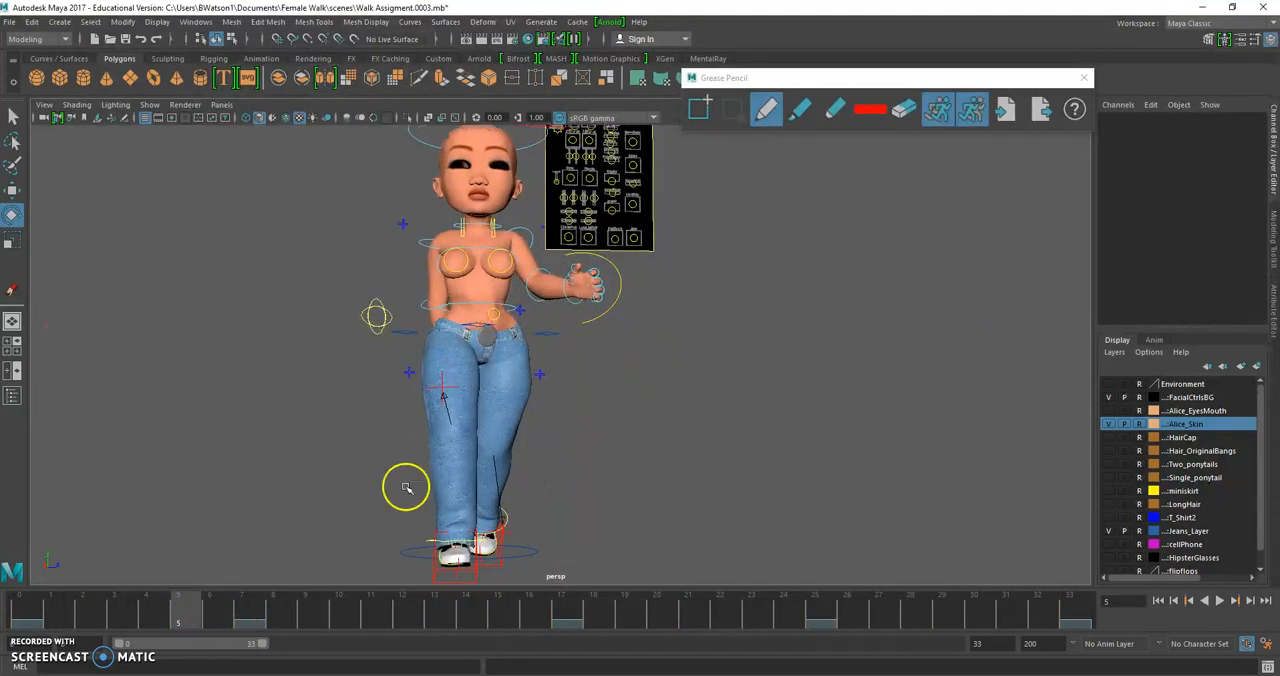
{"action": "left_click", "coordinate": [308, 618]}
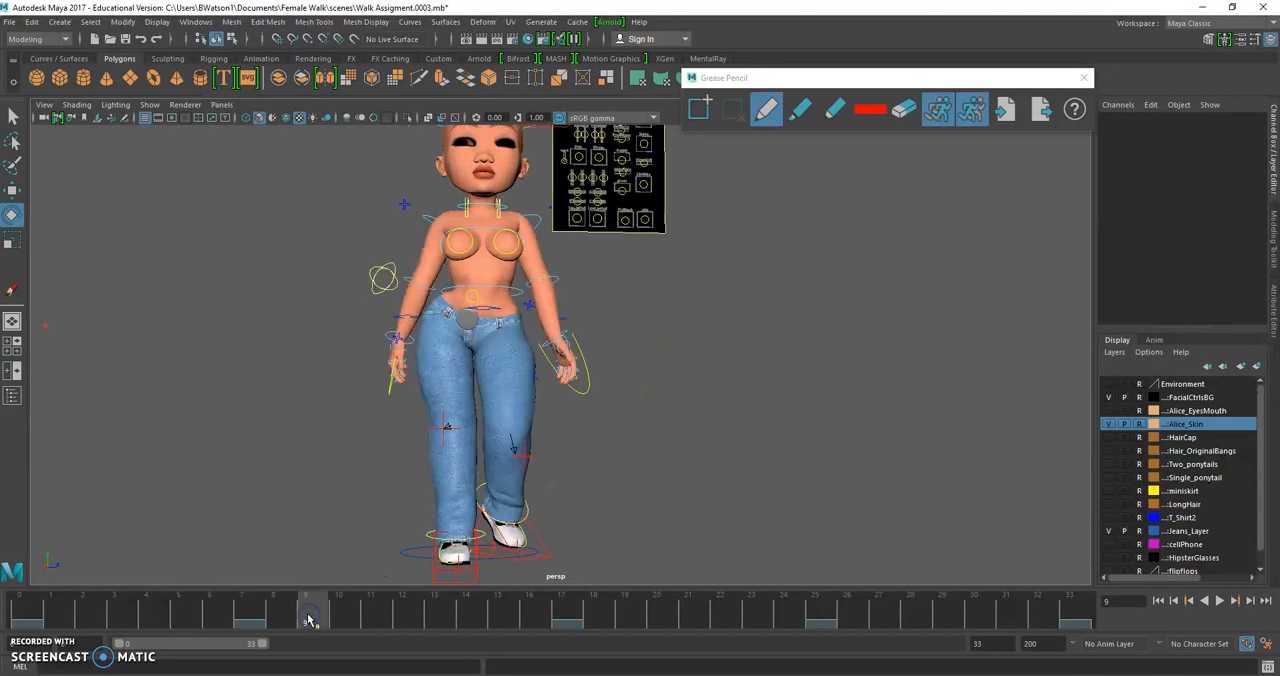
{"action": "left_click_drag", "start_coordinate": [481, 298], "coordinate": [471, 328], "text": "alt"}
{"action": "left_click", "coordinate": [562, 221]}
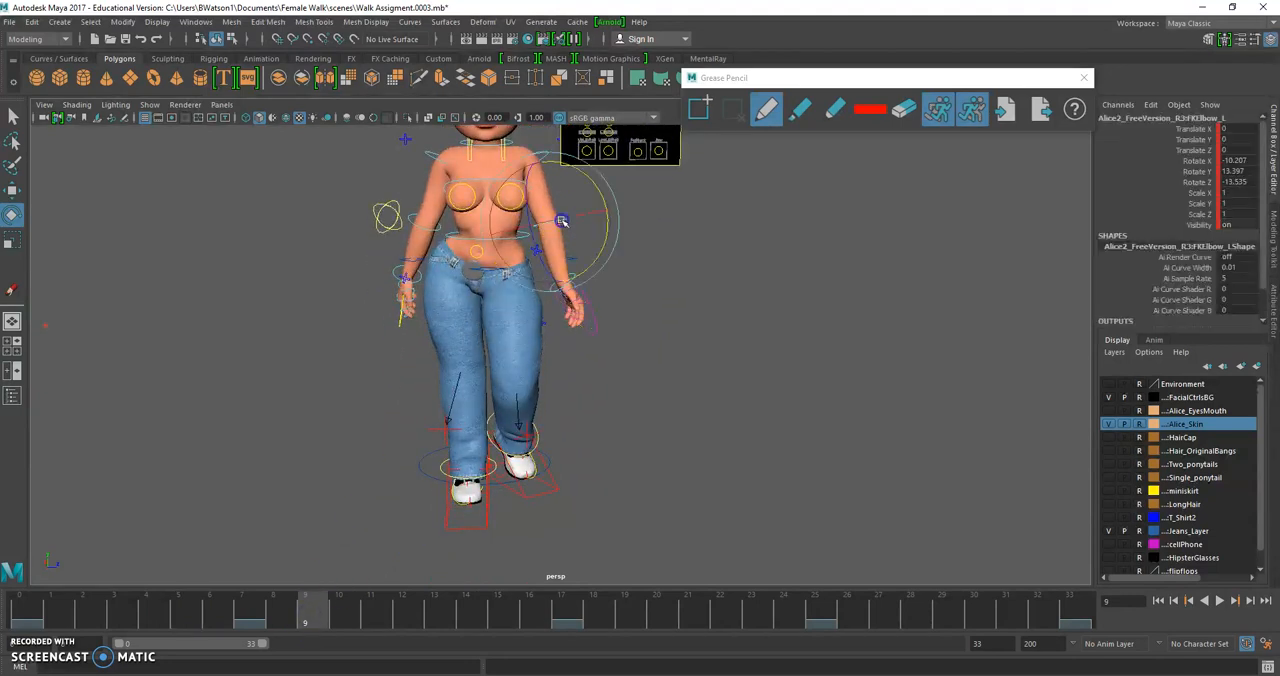
{"action": "left_click_drag", "start_coordinate": [609, 223], "coordinate": [612, 206]}
{"action": "scroll", "coordinate": [549, 343], "scroll_direction": "down", "scroll_amount": 1}
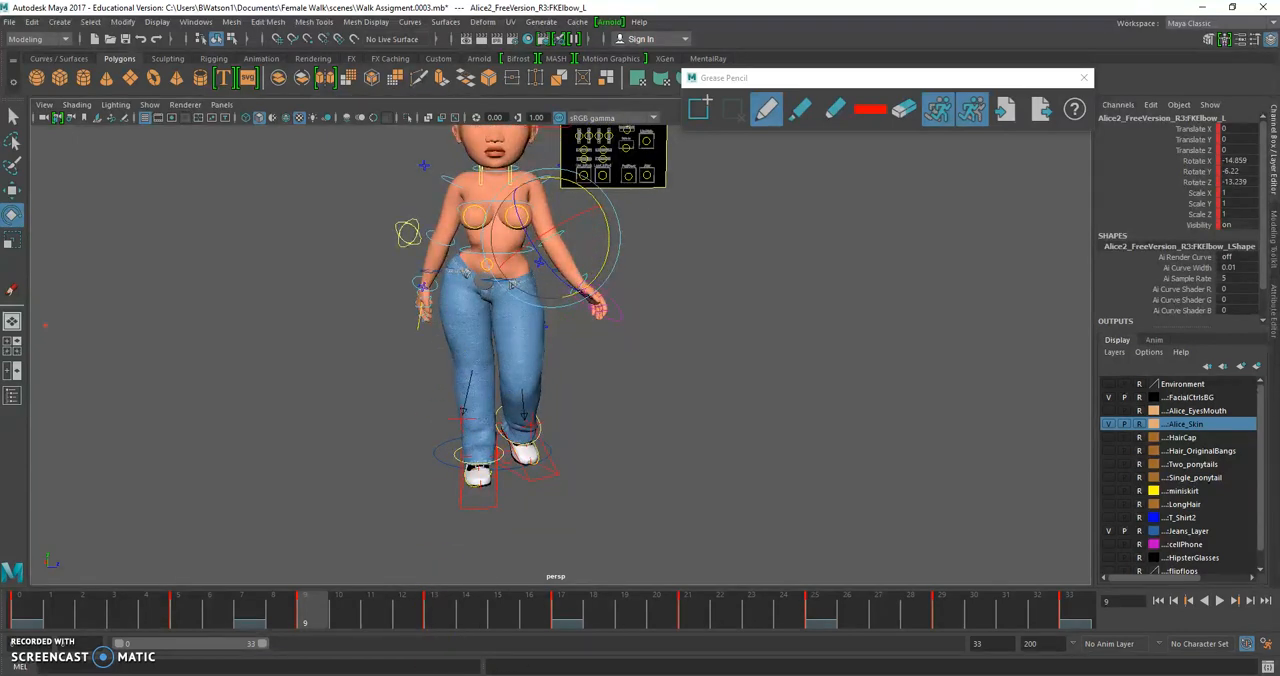
Compare the arm pose at frame 9 with the Female Ref Walk reference video
{"action": "mouse_move", "coordinate": [472, 674]}
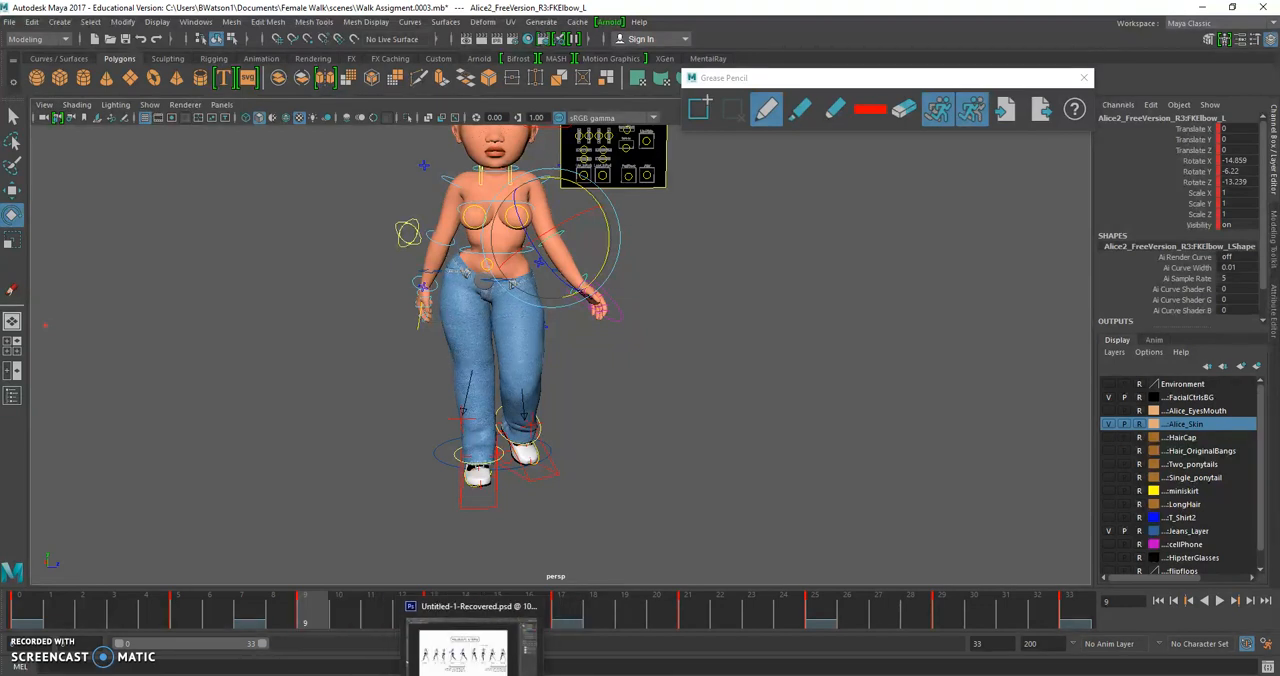
{"action": "left_click", "coordinate": [648, 674]}
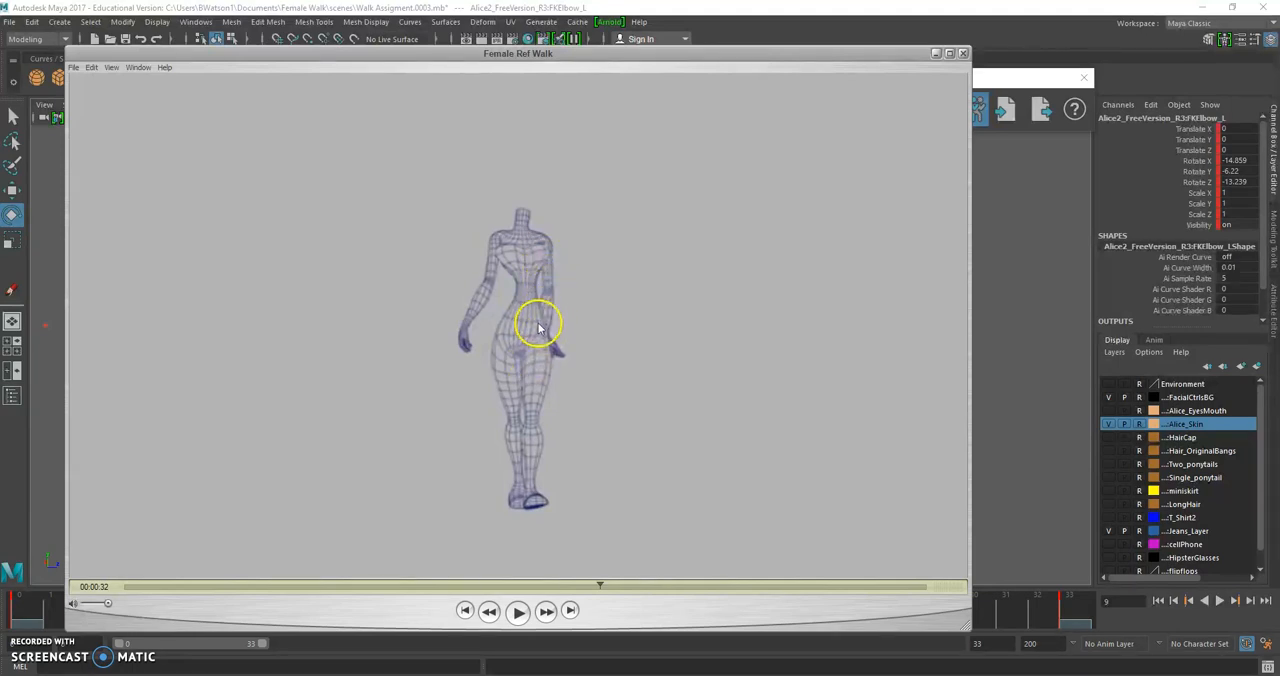
{"action": "mouse_move", "coordinate": [700, 675]}
{"action": "left_click", "coordinate": [985, 425]}
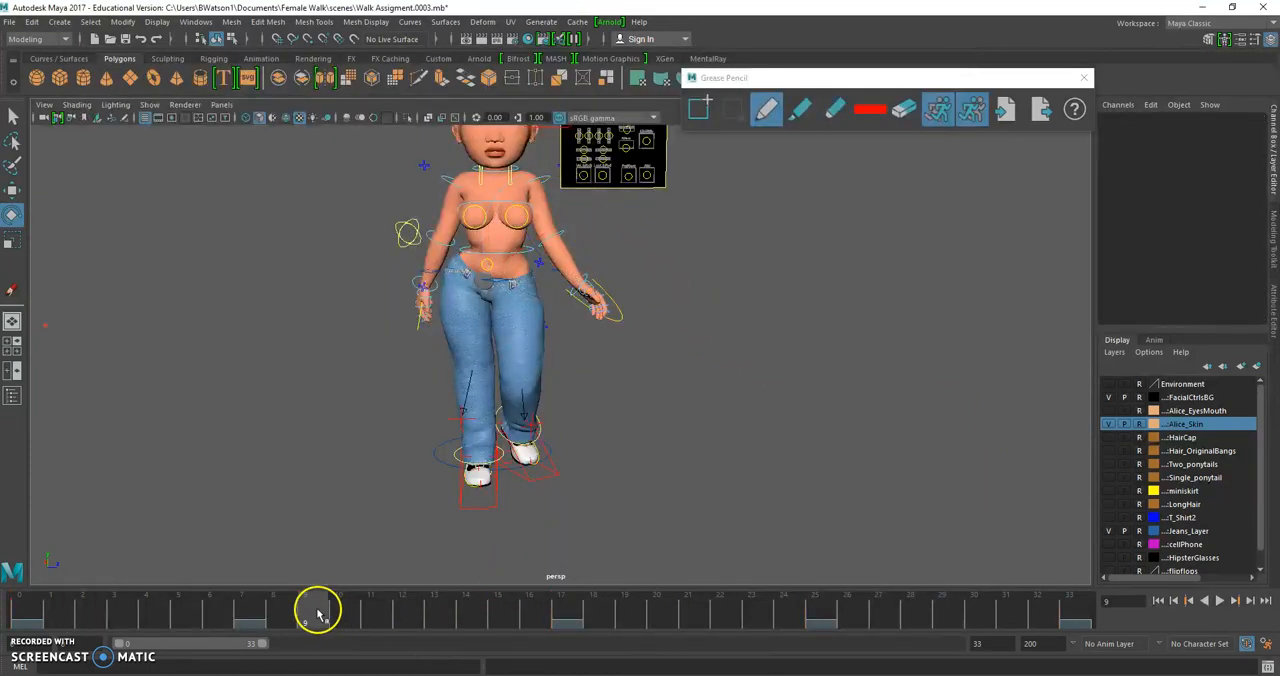
At frame 13, rotate the left shoulder to about X -51.5, Y 74.3, Z 23.3
{"action": "left_click_drag", "start_coordinate": [318, 613], "coordinate": [430, 615]}
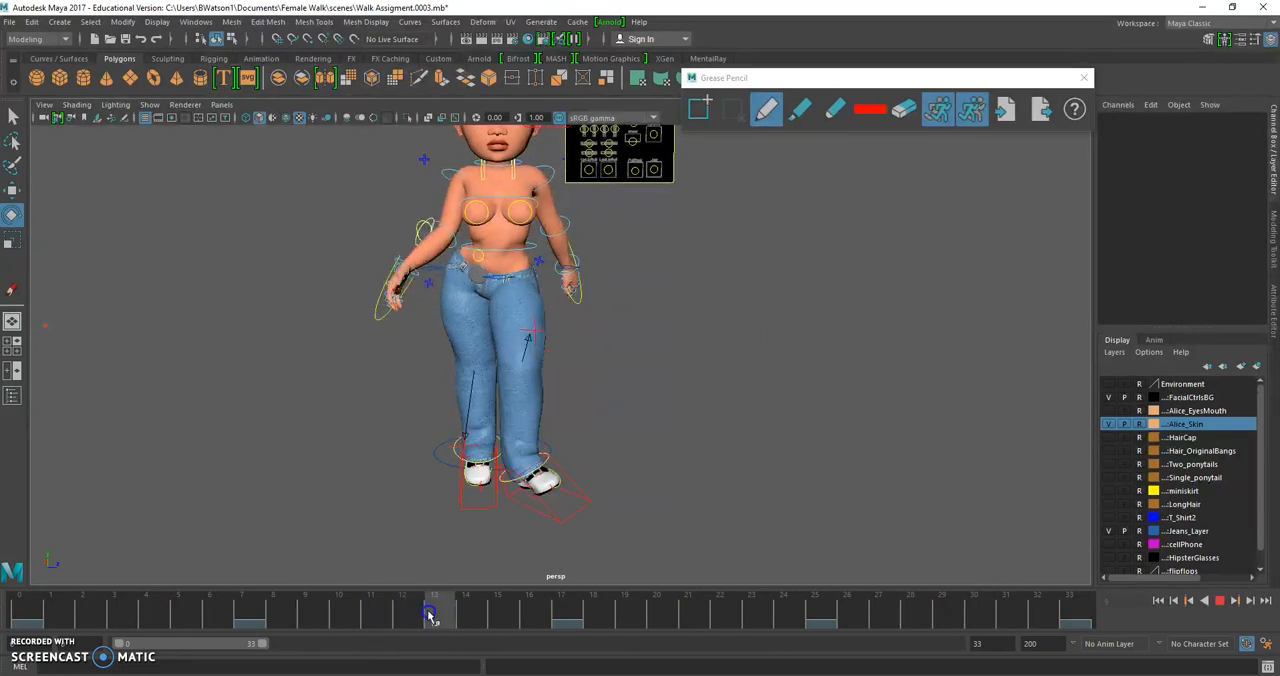
{"action": "left_click_drag", "start_coordinate": [449, 383], "coordinate": [523, 366], "text": "alt"}
{"action": "left_click", "coordinate": [568, 279]}
{"action": "left_click_drag", "start_coordinate": [568, 279], "coordinate": [632, 268], "text": "alt"}
{"action": "left_click", "coordinate": [608, 192]}
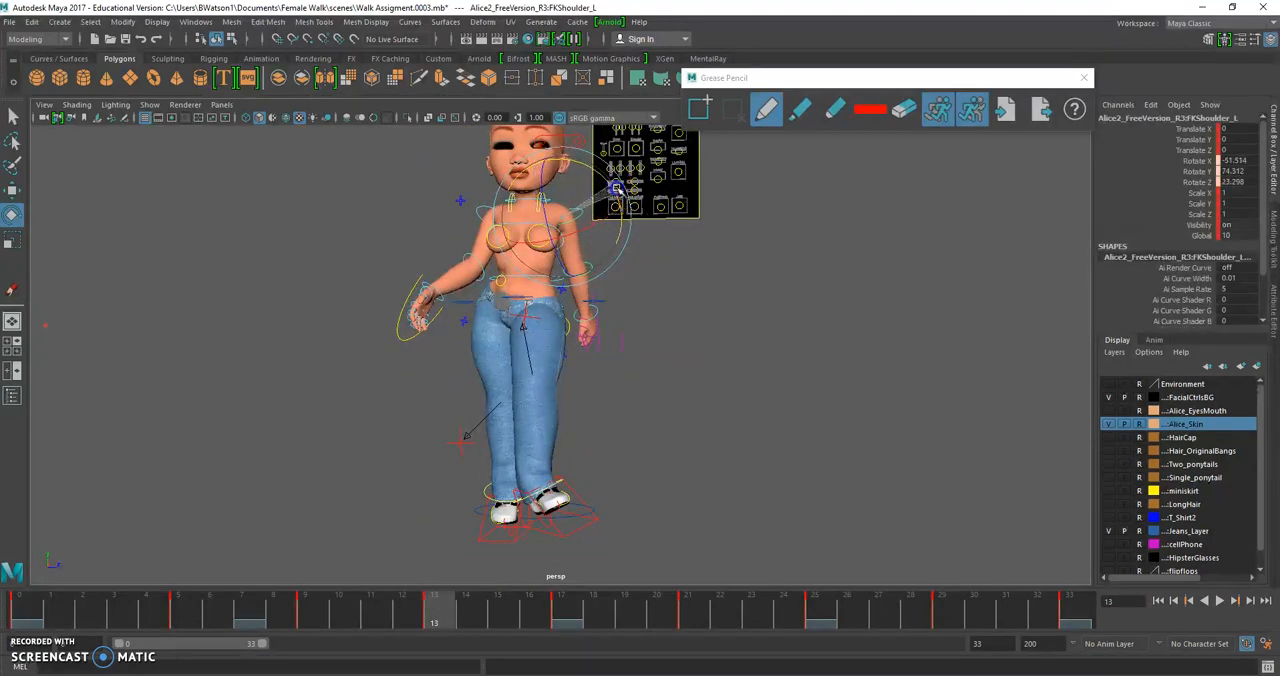
Rotate the left elbow at frame 13 to about X -8.3, Y 24.8, Z -16.5 to bring the hand closer to the hip
{"action": "left_click", "coordinate": [580, 268]}
{"action": "left_click", "coordinate": [588, 270]}
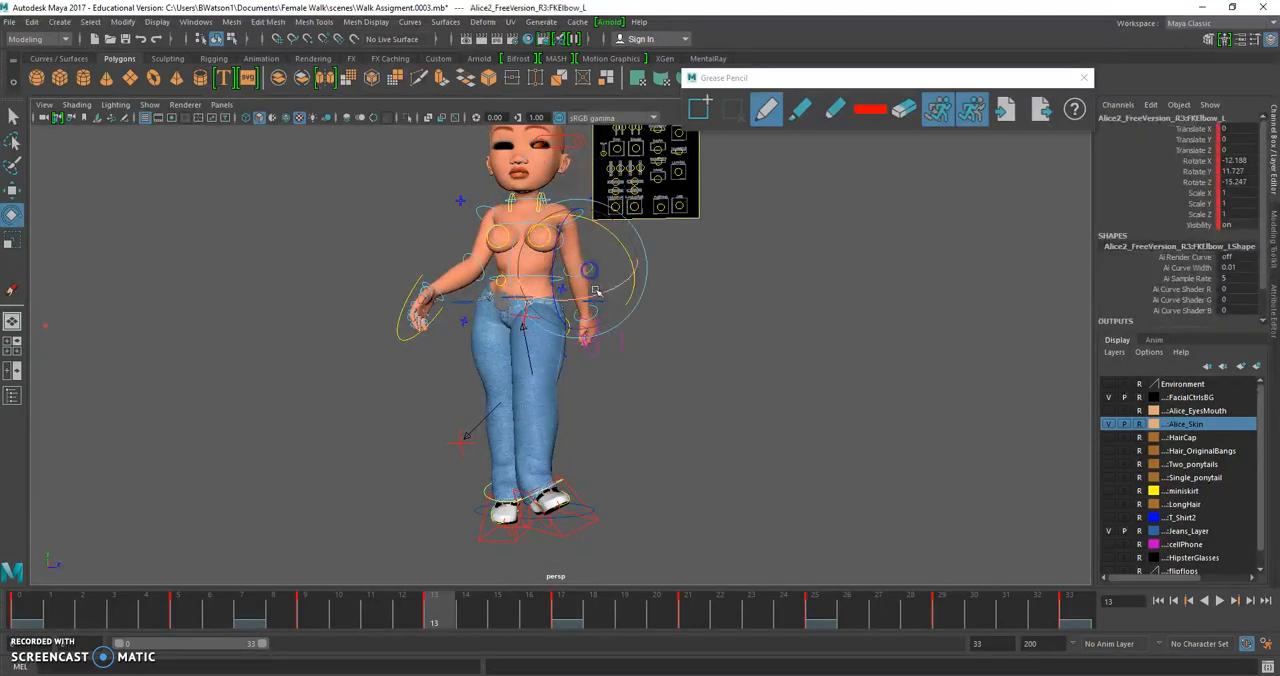
{"action": "left_click_drag", "start_coordinate": [610, 232], "coordinate": [621, 244]}
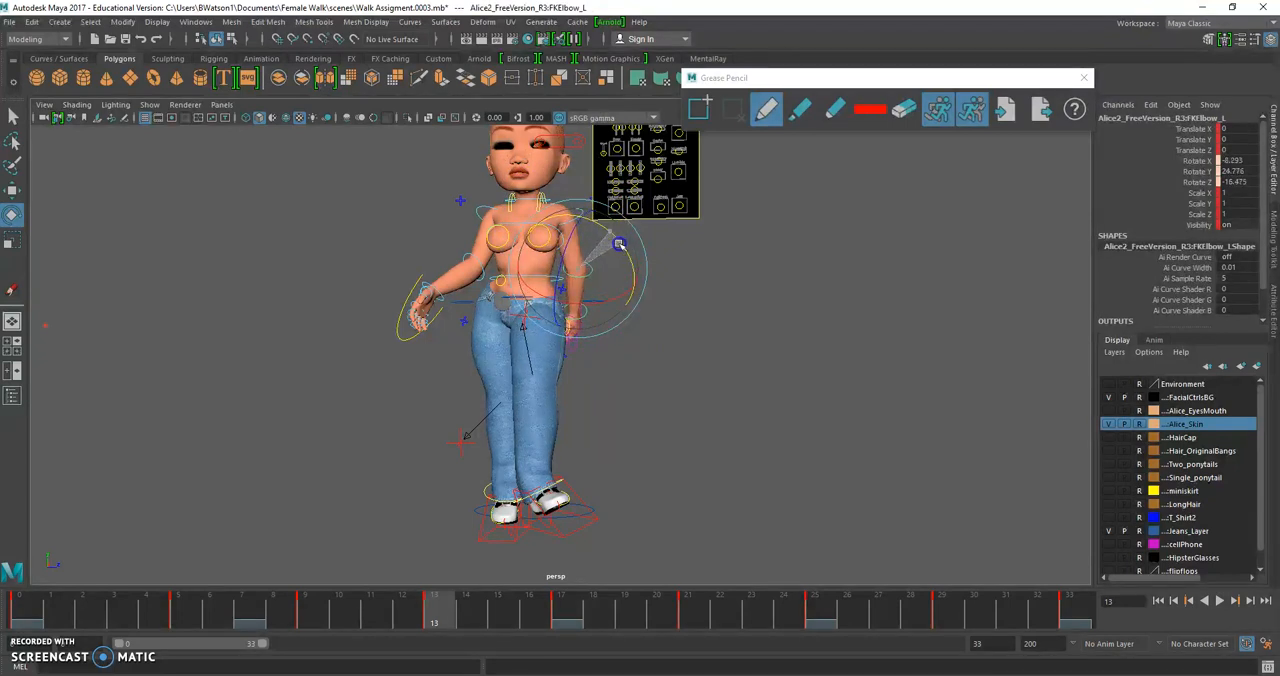
{"action": "left_click_drag", "start_coordinate": [520, 429], "coordinate": [524, 437], "text": "alt"}
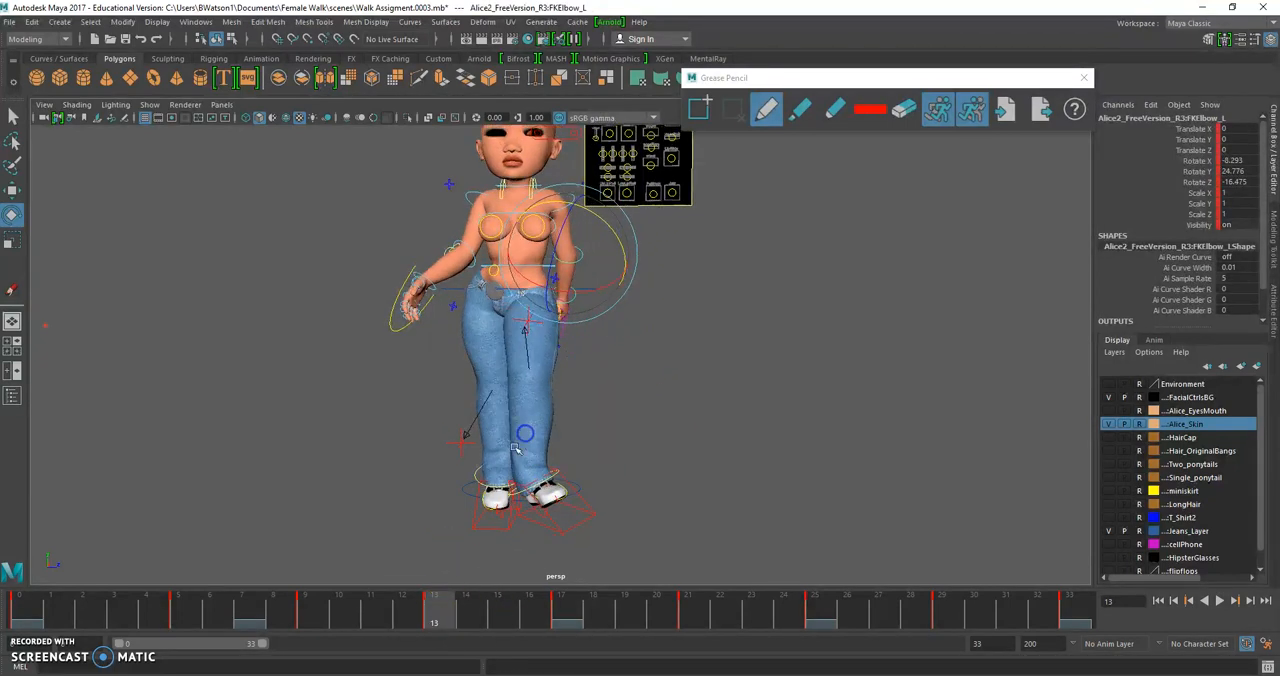
Review the left arm swing from frame 13 onward, checking the poses at frames 17 and 21
{"action": "mouse_move", "coordinate": [460, 612]}
{"action": "left_mouse_down"}
{"action": "mouse_move", "coordinate": [592, 618]}
{"action": "mouse_move", "coordinate": [20, 612]}
{"action": "mouse_move", "coordinate": [122, 528]}
{"action": "mouse_move", "coordinate": [292, 566]}
{"action": "mouse_move", "coordinate": [595, 602]}
{"action": "mouse_move", "coordinate": [20, 526]}
{"action": "mouse_move", "coordinate": [562, 578]}
{"action": "left_mouse_up"}
{"action": "left_click", "coordinate": [555, 622]}
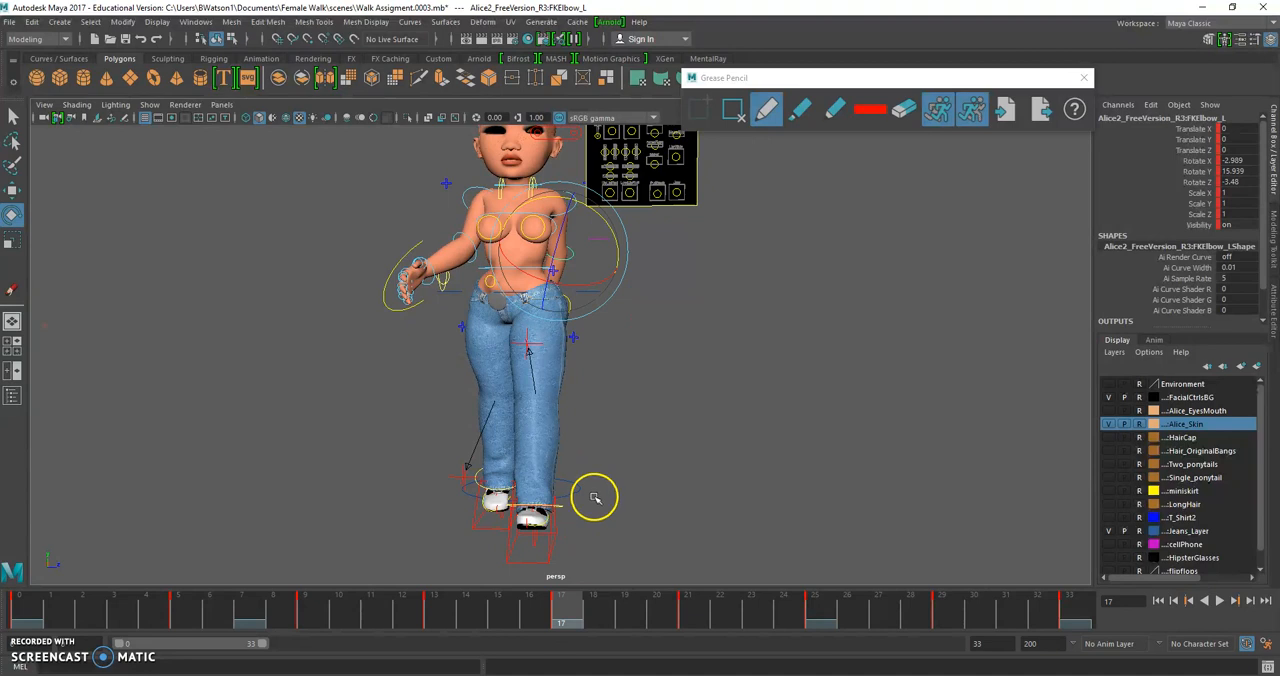
{"action": "left_click_drag", "start_coordinate": [547, 339], "coordinate": [548, 340], "text": "alt"}
{"action": "middle_click_drag", "start_coordinate": [548, 340], "coordinate": [451, 389], "text": "alt"}
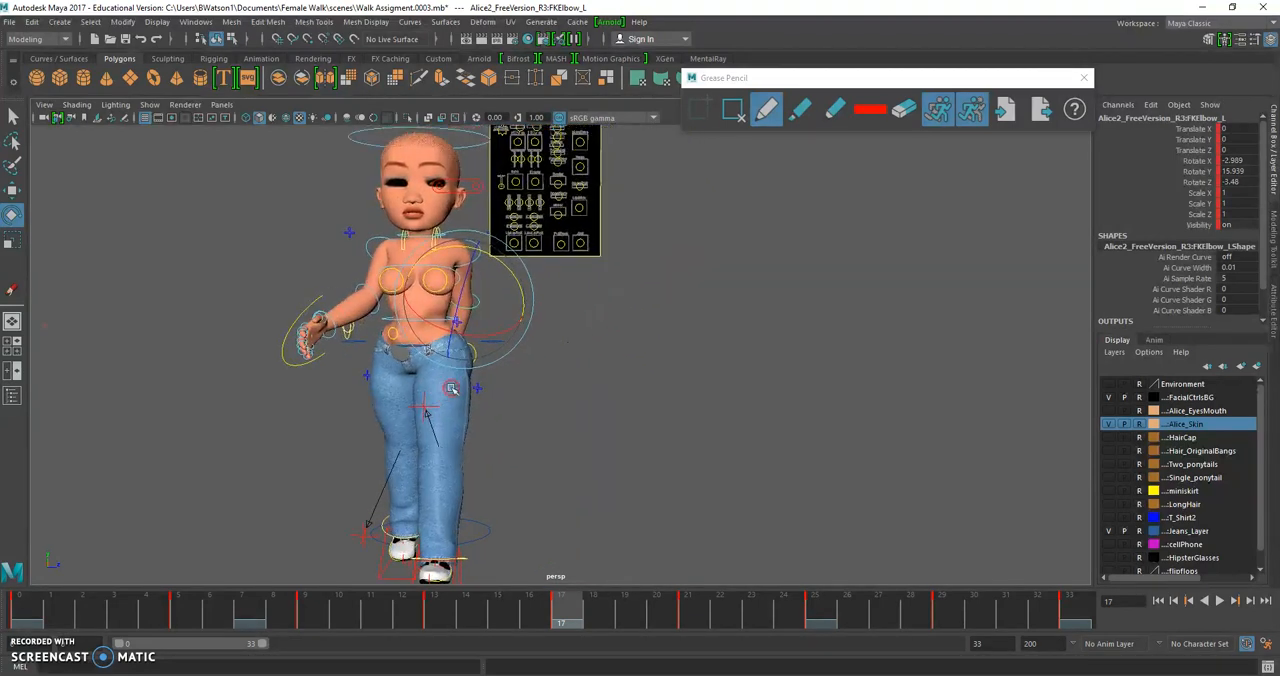
{"action": "left_click_drag", "start_coordinate": [555, 625], "coordinate": [958, 630]}
{"action": "left_click_drag", "start_coordinate": [651, 615], "coordinate": [560, 612]}
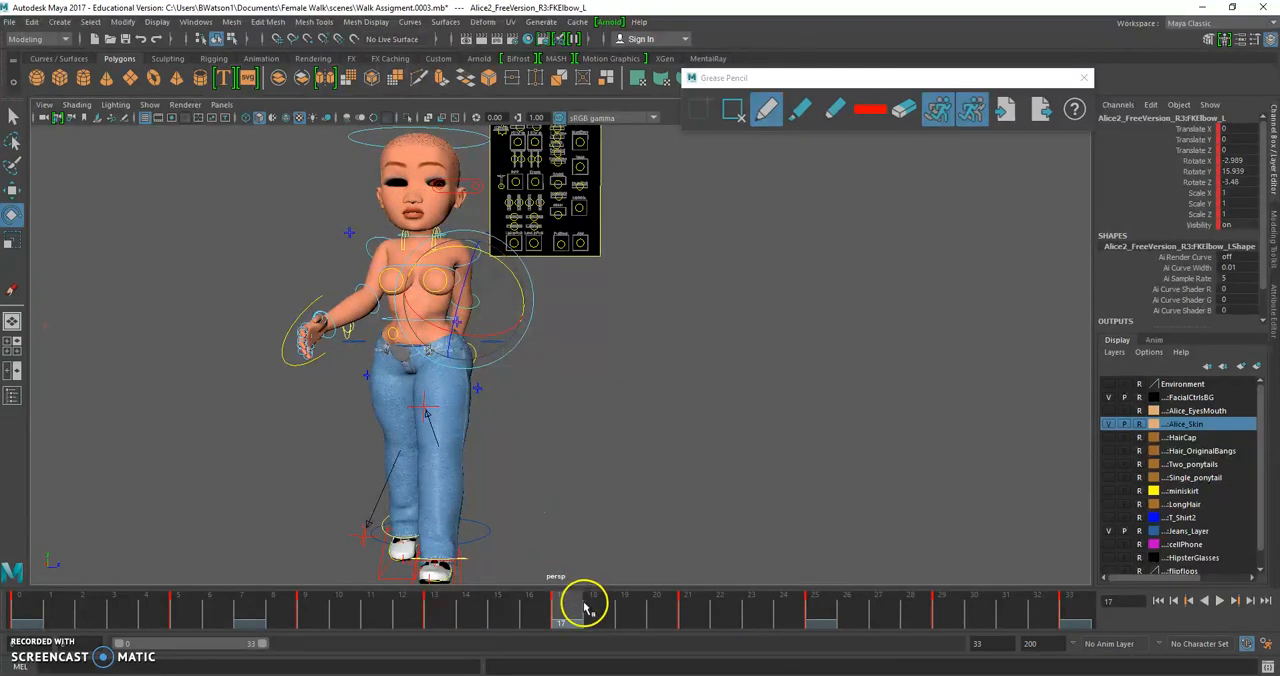
{"action": "left_click_drag", "start_coordinate": [587, 607], "coordinate": [688, 612]}
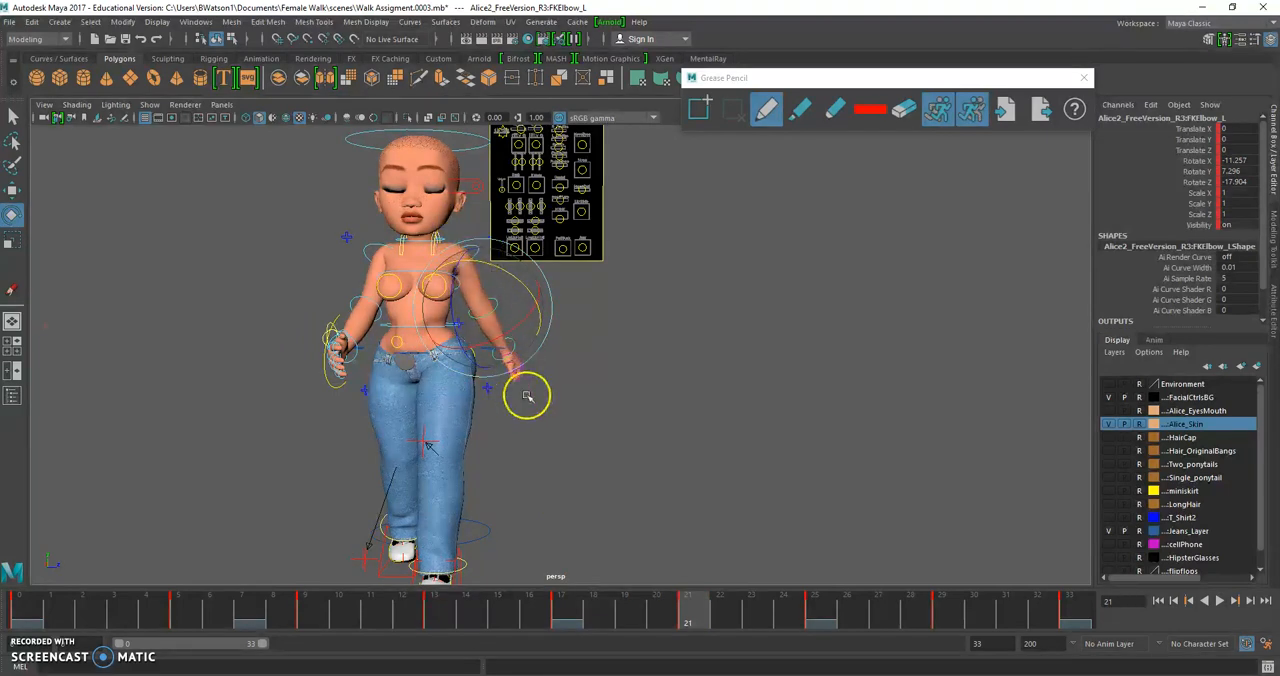
At frame 21, rotate the left shoulder to about X -74.1, Y 77.1, Z 43.5 and the left elbow to about X -7.8, Y 17.4, Z -18.6
{"action": "left_click", "coordinate": [670, 394]}
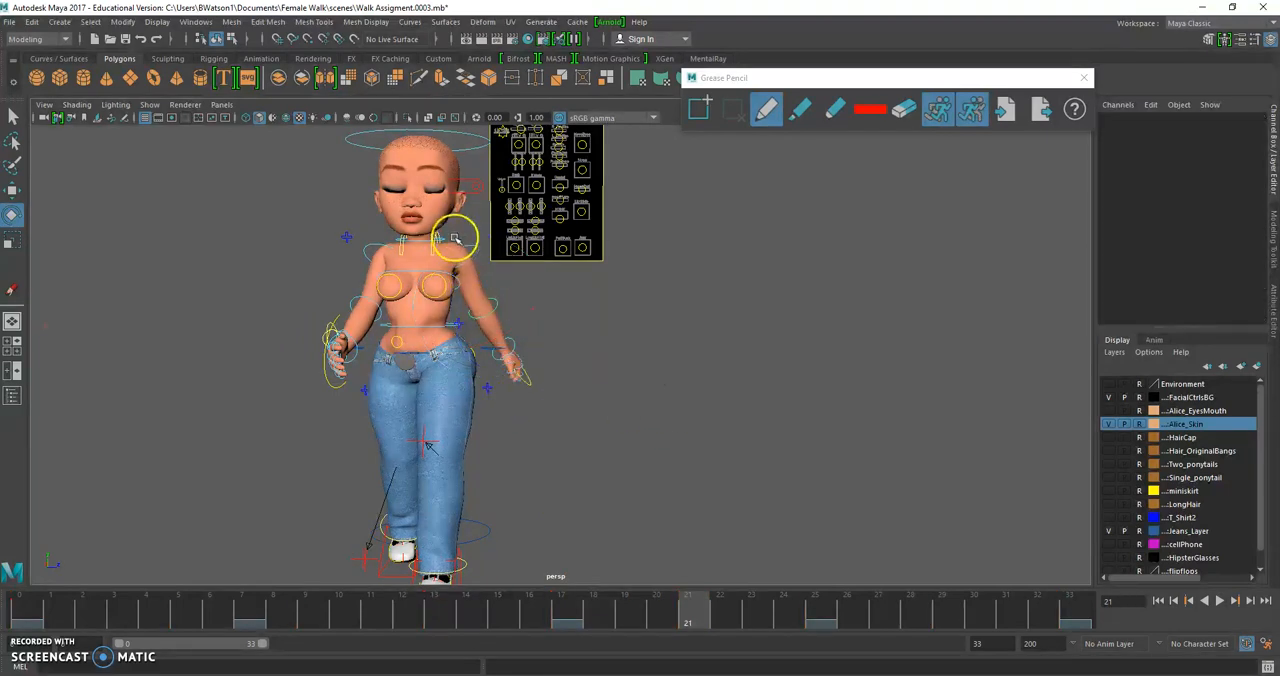
{"action": "left_click", "coordinate": [483, 258]}
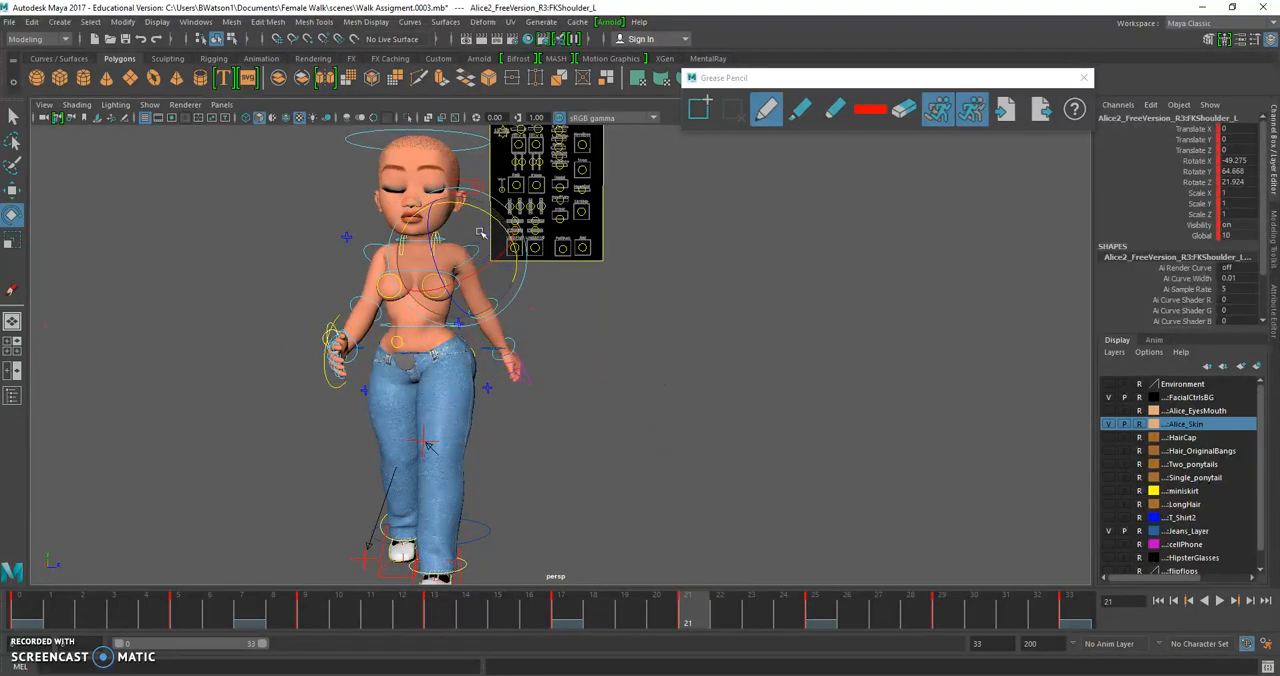
{"action": "left_click_drag", "start_coordinate": [495, 215], "coordinate": [497, 218]}
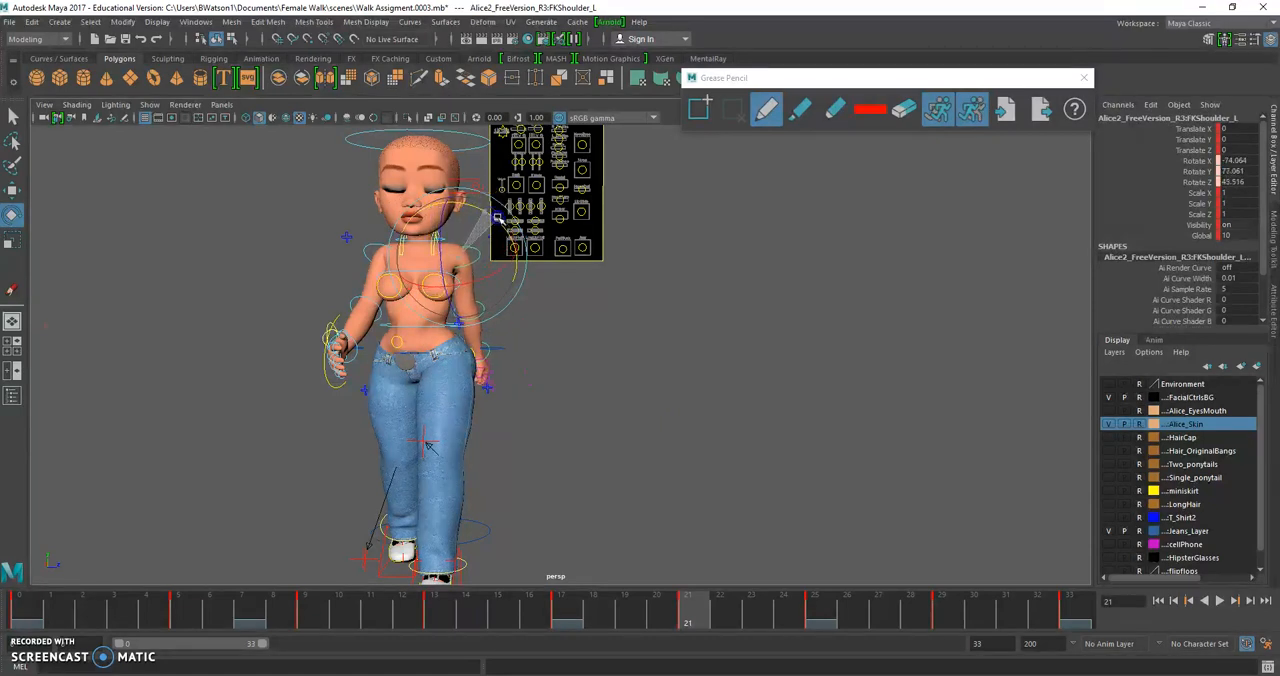
{"action": "left_click", "coordinate": [480, 308]}
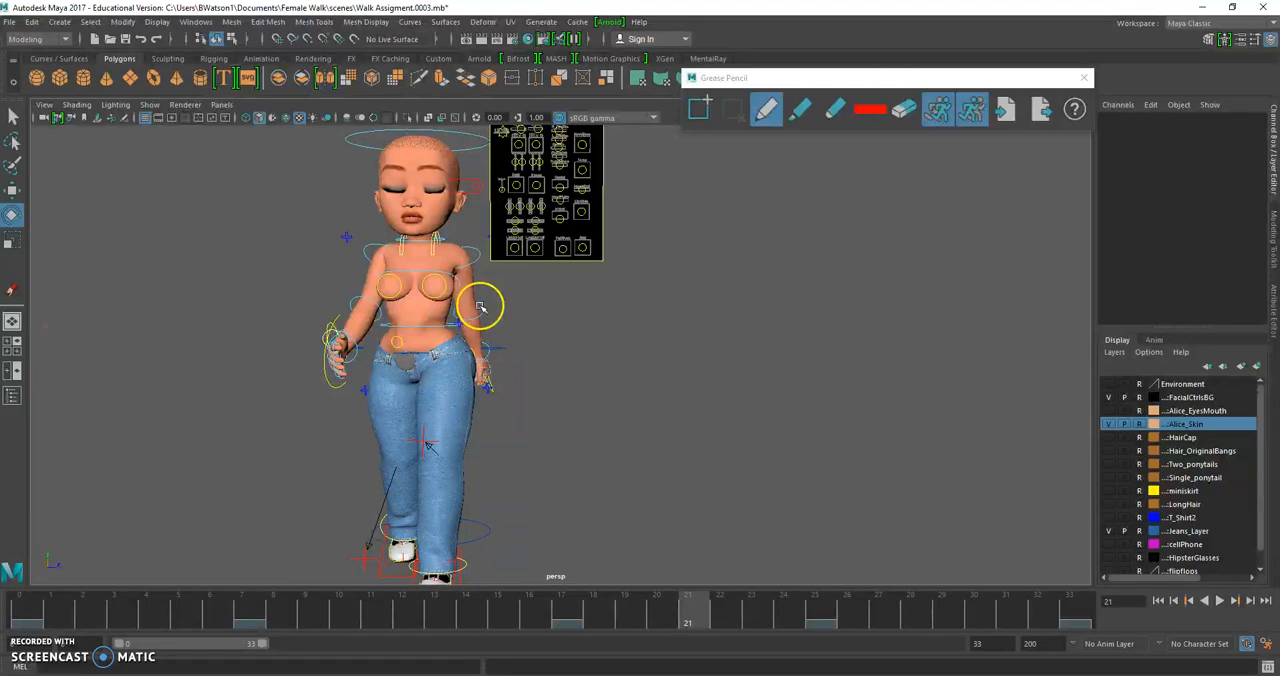
{"action": "left_click", "coordinate": [483, 312]}
{"action": "left_click_drag", "start_coordinate": [483, 312], "coordinate": [729, 289], "text": "alt"}
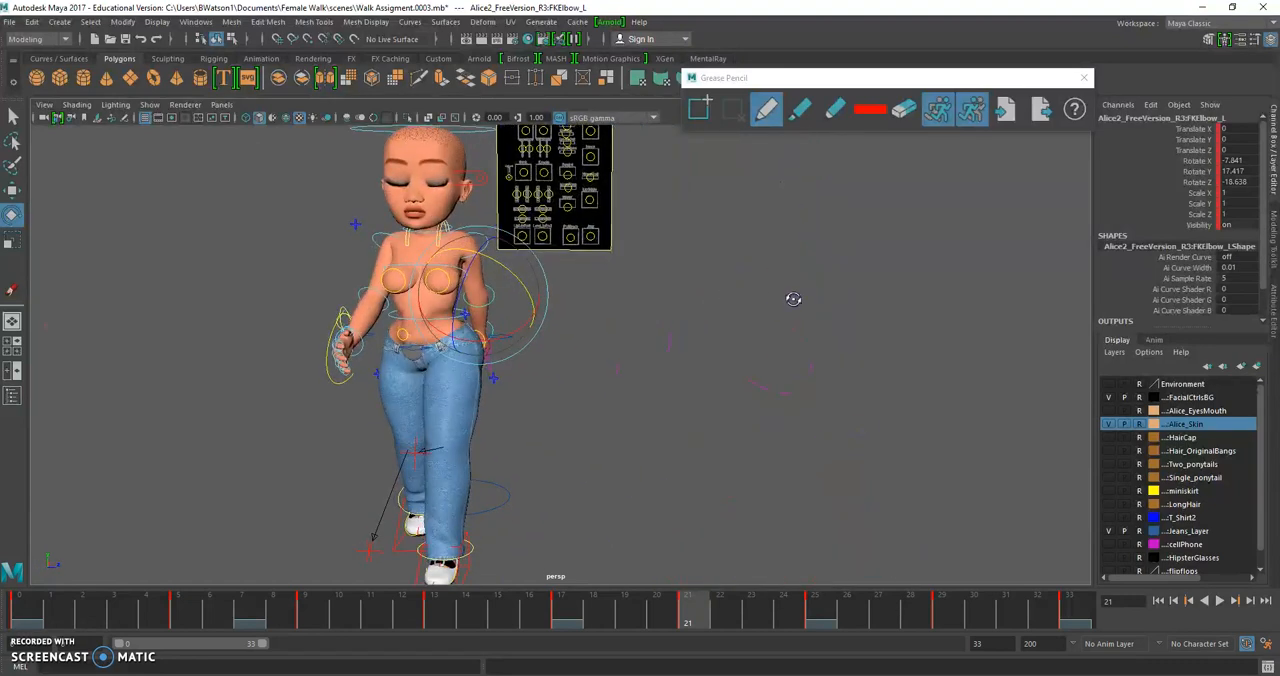
At frame 25, rotate the left shoulder control to about X -40.6, Y 58.1, Z 28.1
{"action": "left_click", "coordinate": [814, 603]}
{"action": "mouse_move", "coordinate": [535, 349]}
{"action": "left_mouse_down", "text": "alt"}
{"action": "mouse_move", "coordinate": [531, 320]}
{"action": "mouse_move", "coordinate": [533, 336]}
{"action": "left_mouse_up", "text": "alt"}
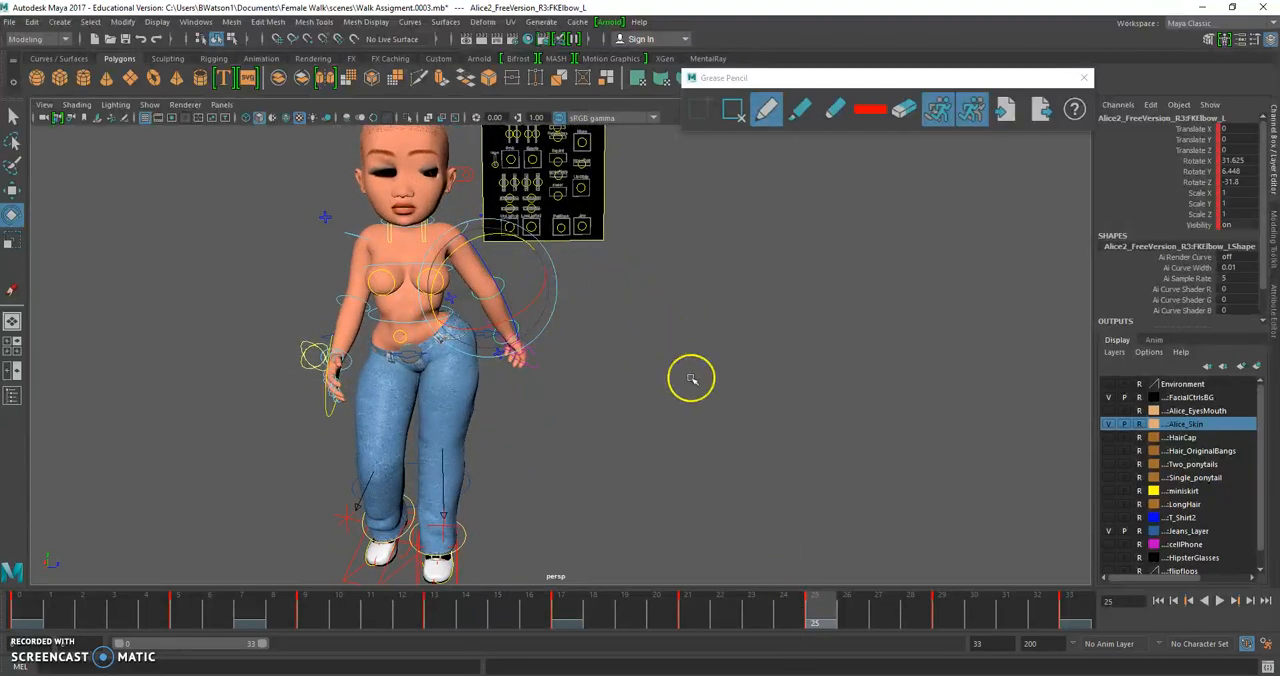
{"action": "left_click", "coordinate": [514, 309]}
{"action": "left_click", "coordinate": [531, 263]}
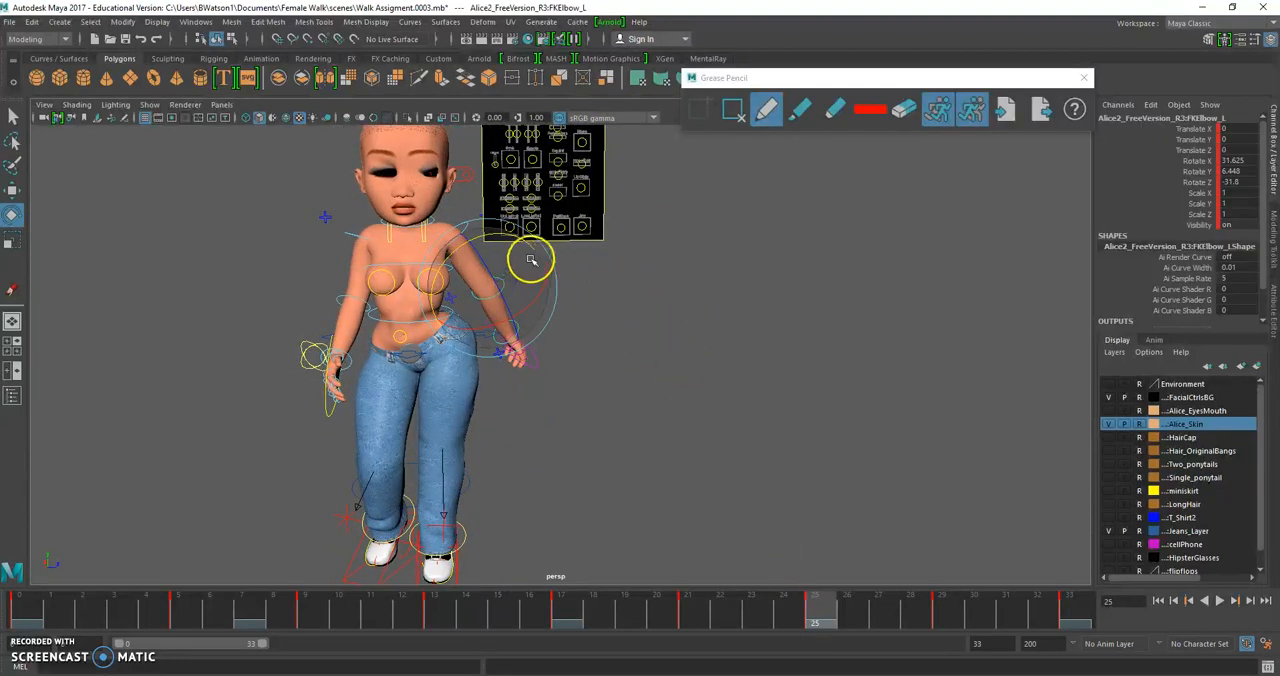
{"action": "left_click", "coordinate": [464, 210]}
{"action": "left_click", "coordinate": [464, 231]}
{"action": "left_click_drag", "start_coordinate": [484, 197], "coordinate": [493, 209]}
{"action": "mouse_move", "coordinate": [479, 267]}
{"action": "left_mouse_down", "text": "alt"}
{"action": "mouse_move", "coordinate": [480, 256]}
{"action": "mouse_move", "coordinate": [492, 266]}
{"action": "left_mouse_up", "text": "alt"}
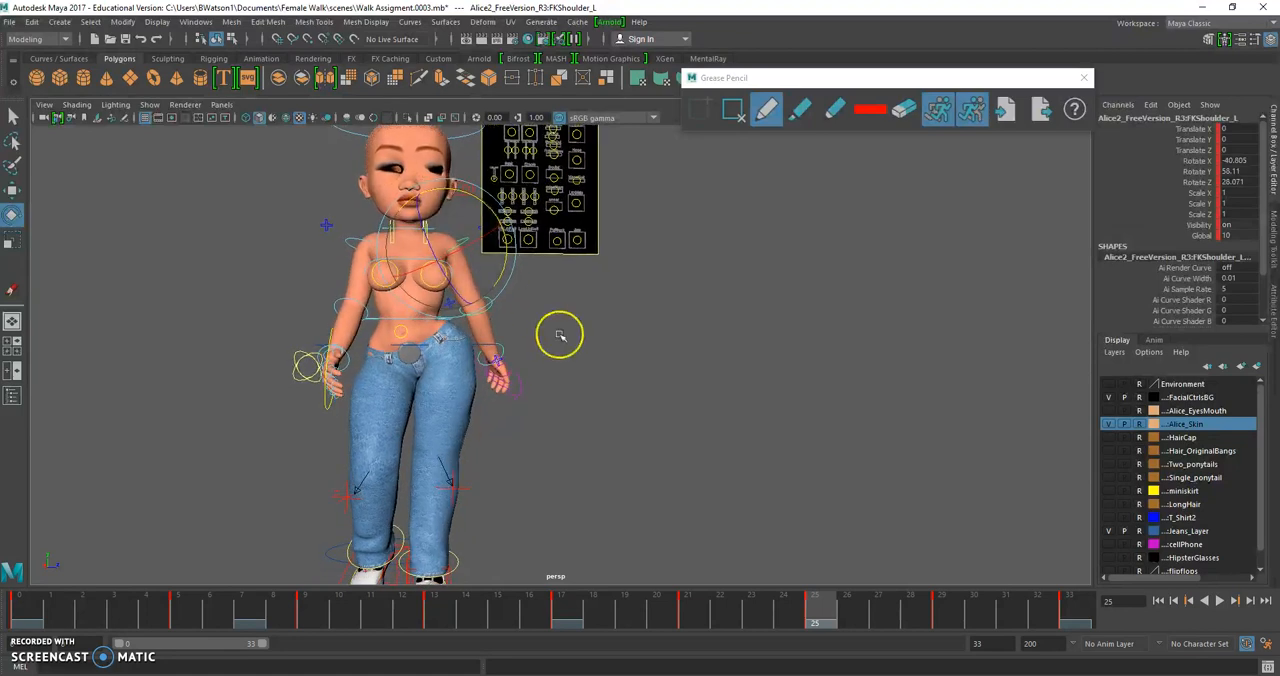
At frame 29, rotate the left shoulder to about X -23.0, Y 66.2, Z 43.7, swinging the arm out from the hip
{"action": "left_click", "coordinate": [937, 612]}
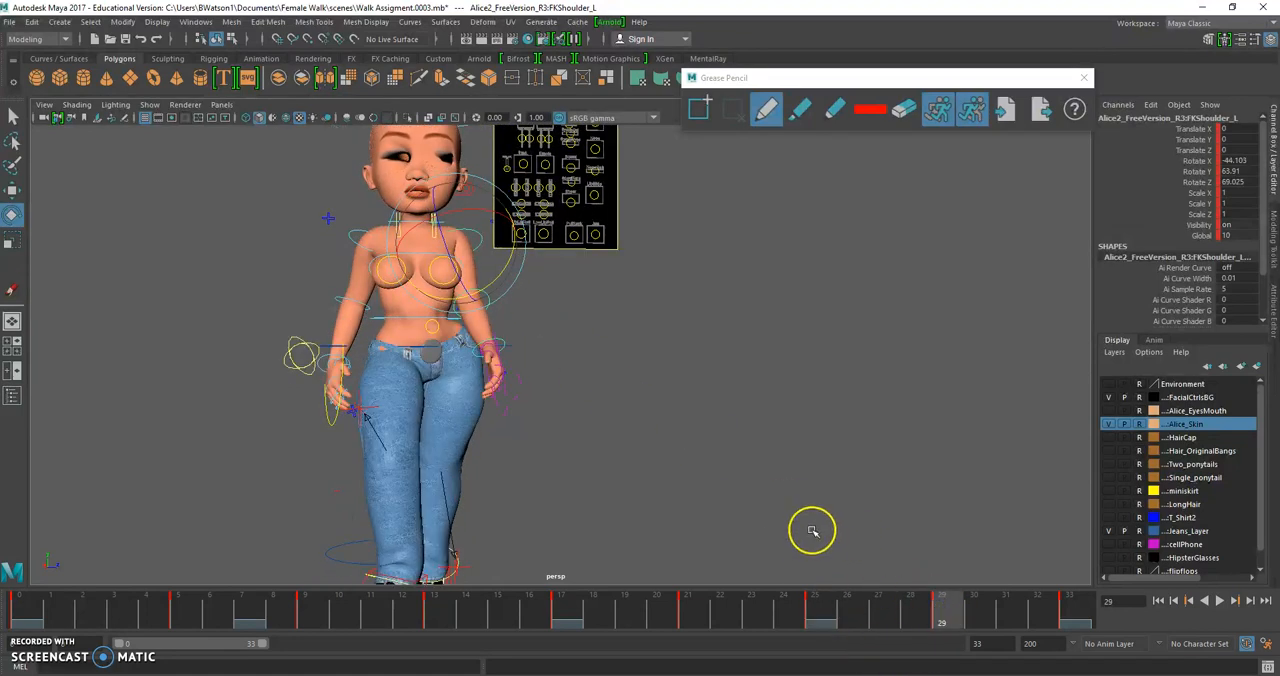
{"action": "left_click_drag", "start_coordinate": [789, 517], "coordinate": [669, 461], "text": "alt"}
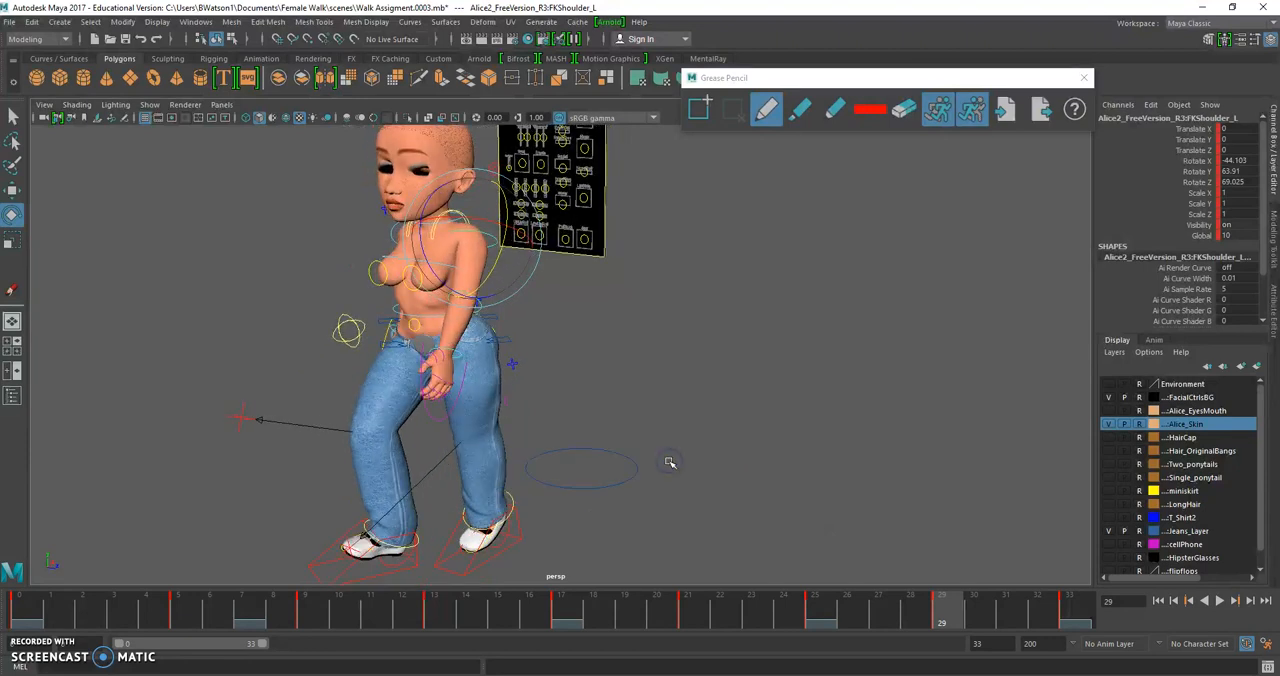
{"action": "left_click_drag", "start_coordinate": [629, 377], "coordinate": [665, 381], "text": "alt"}
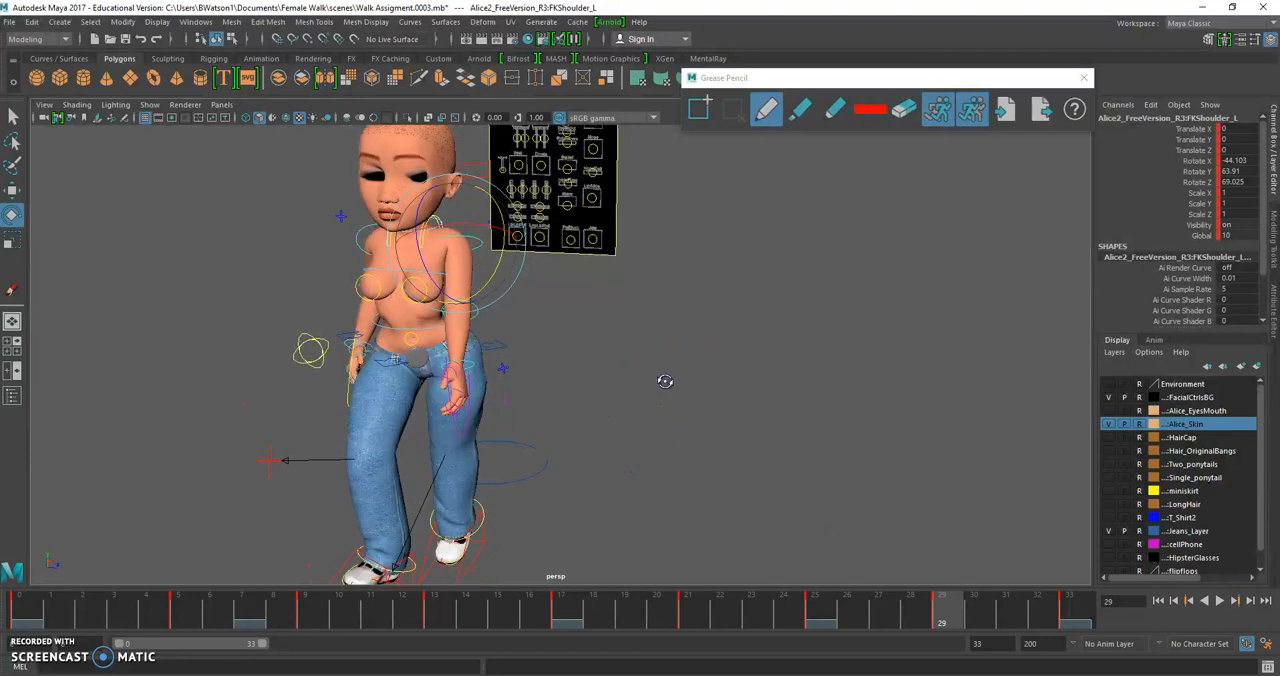
{"action": "left_click", "coordinate": [491, 314]}
{"action": "left_click", "coordinate": [490, 322]}
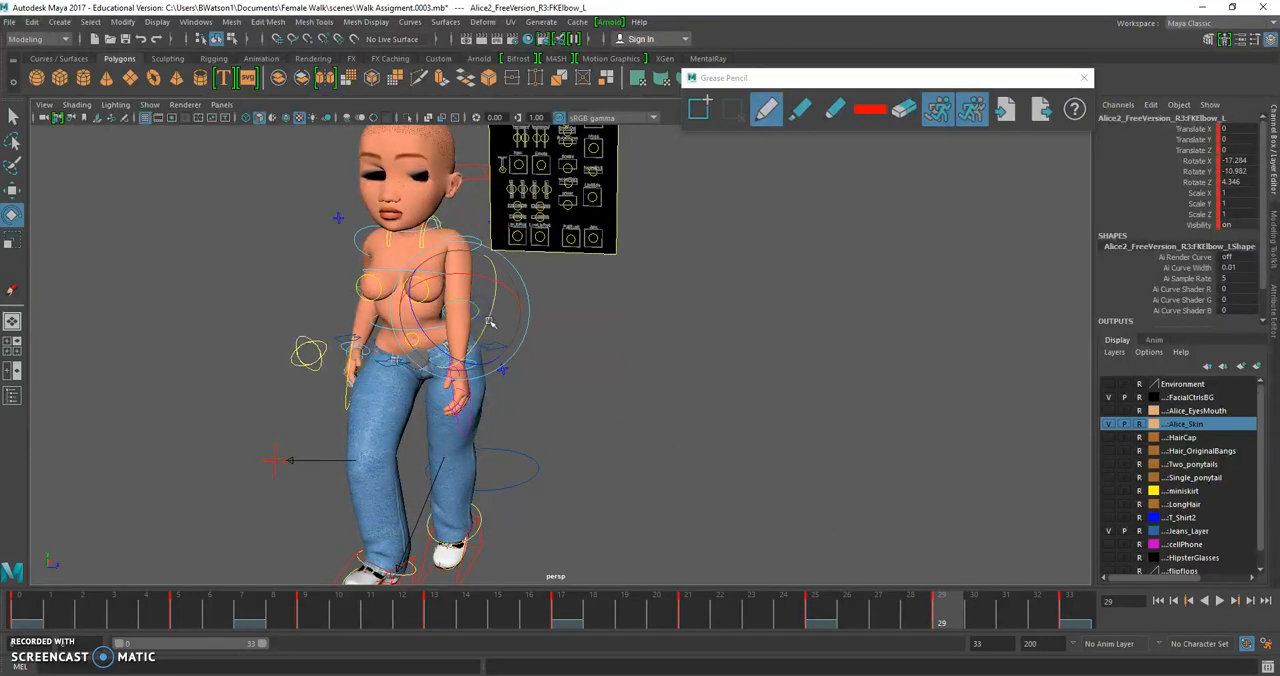
{"action": "left_click", "coordinate": [571, 314]}
{"action": "left_click", "coordinate": [457, 229]}
{"action": "left_click", "coordinate": [465, 240]}
{"action": "left_click_drag", "start_coordinate": [510, 265], "coordinate": [514, 259]}
{"action": "left_click_drag", "start_coordinate": [643, 420], "coordinate": [655, 403], "text": "alt"}
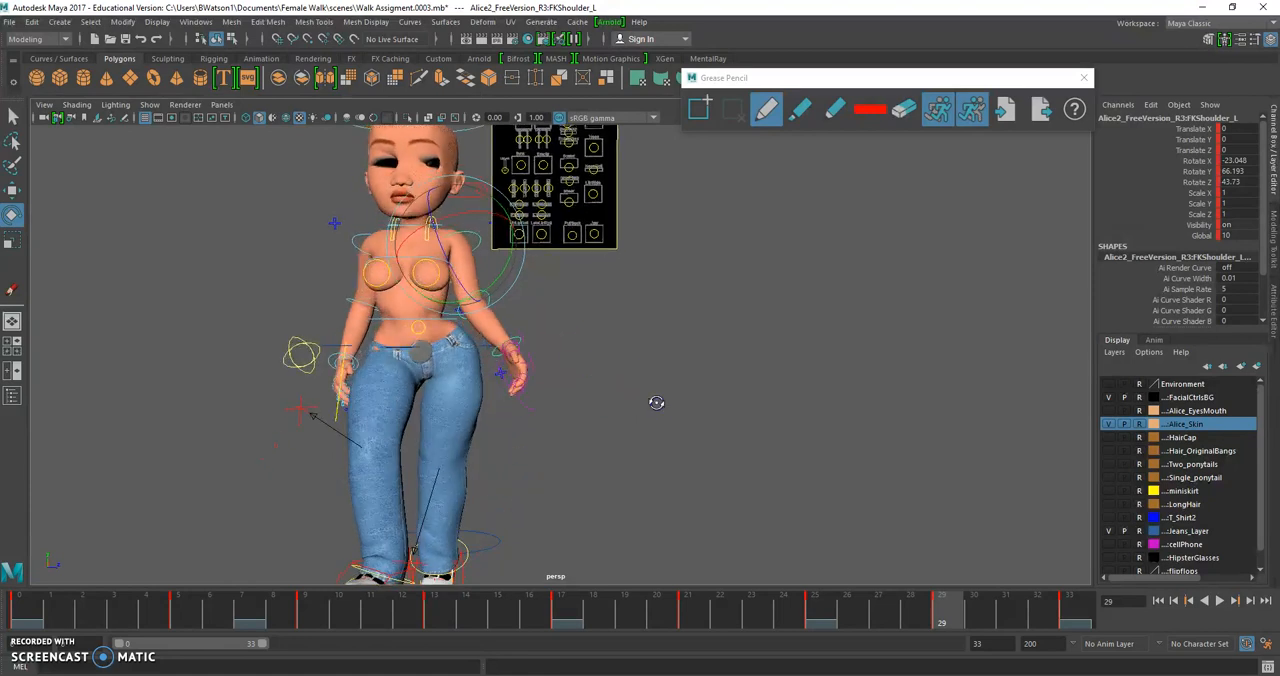
Review the left arm swing across the timeline and compare it with the front-view arm motion in the Female Ref Walk video
{"action": "left_click", "coordinate": [1006, 616]}
{"action": "left_click_drag", "start_coordinate": [1006, 616], "coordinate": [15, 540]}
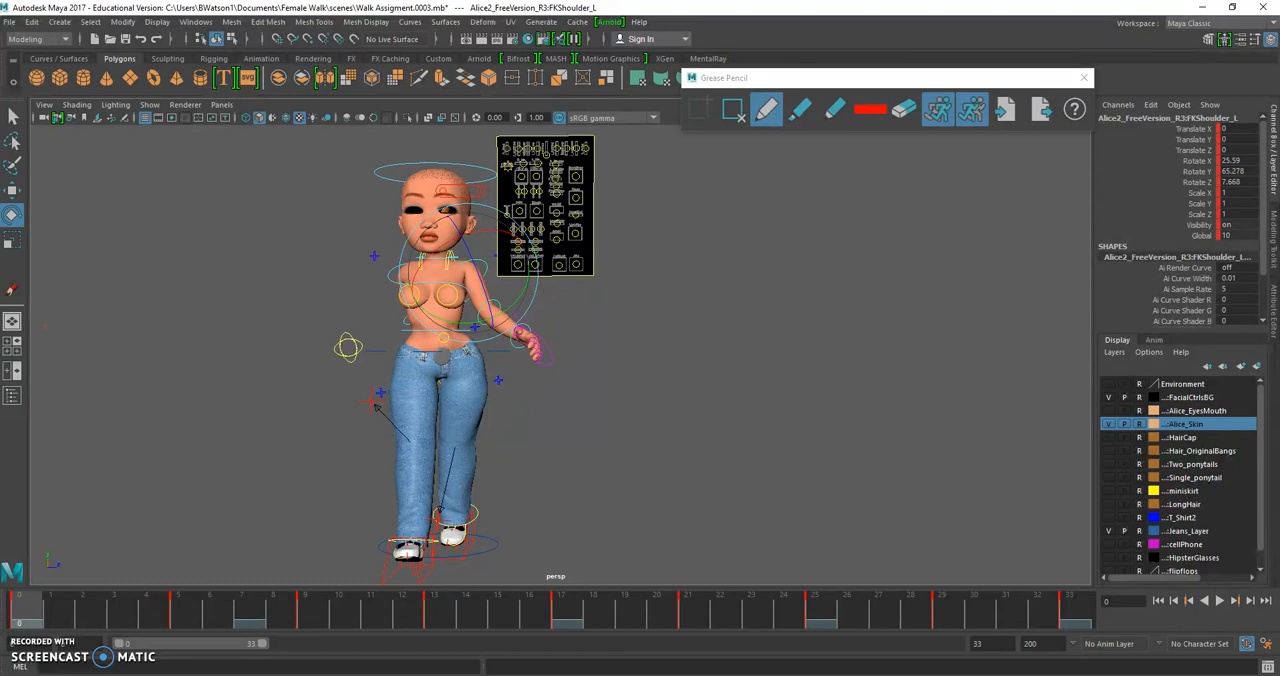
{"action": "key", "text": "alt+Tab"}
{"action": "left_click_drag", "start_coordinate": [600, 586], "coordinate": [584, 584]}
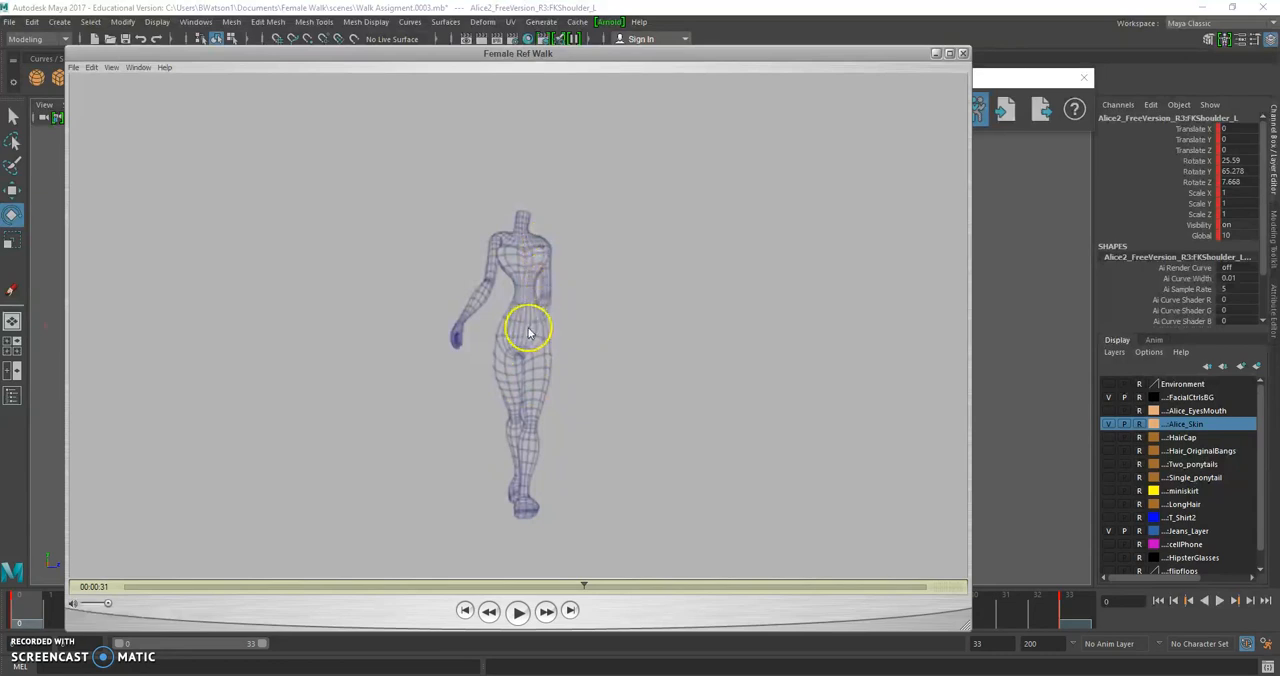
{"action": "left_click", "coordinate": [570, 608]}
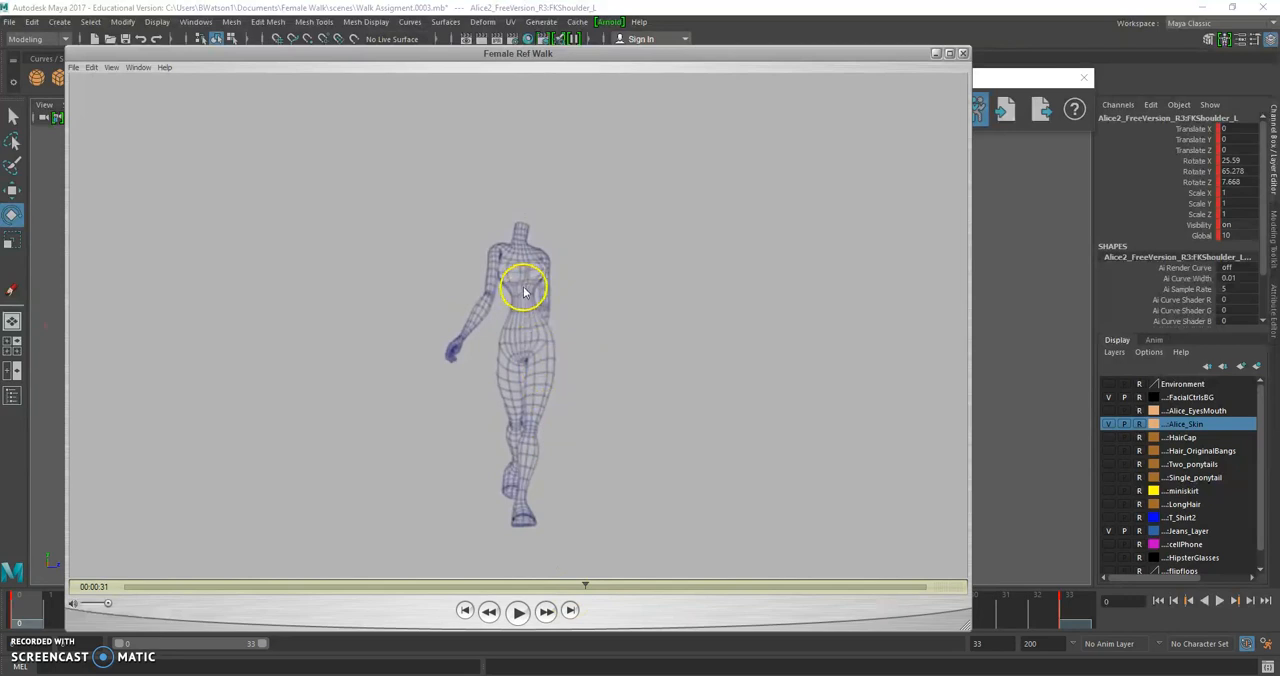
{"action": "key", "text": "Right"}
{"action": "key", "text": "Right"}
{"action": "key", "text": "Right"}
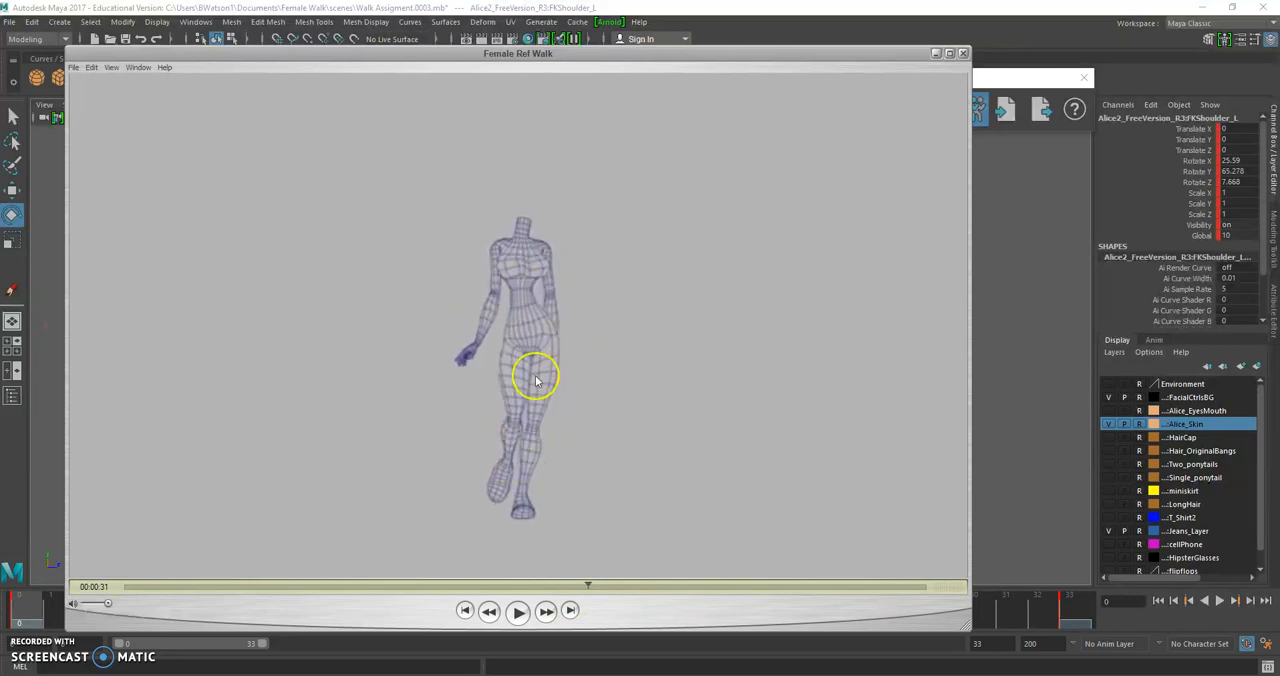
{"action": "key", "text": "Right"}
{"action": "key", "text": "Right"}
{"action": "key", "text": "Right"}
{"action": "key", "text": "Right"}
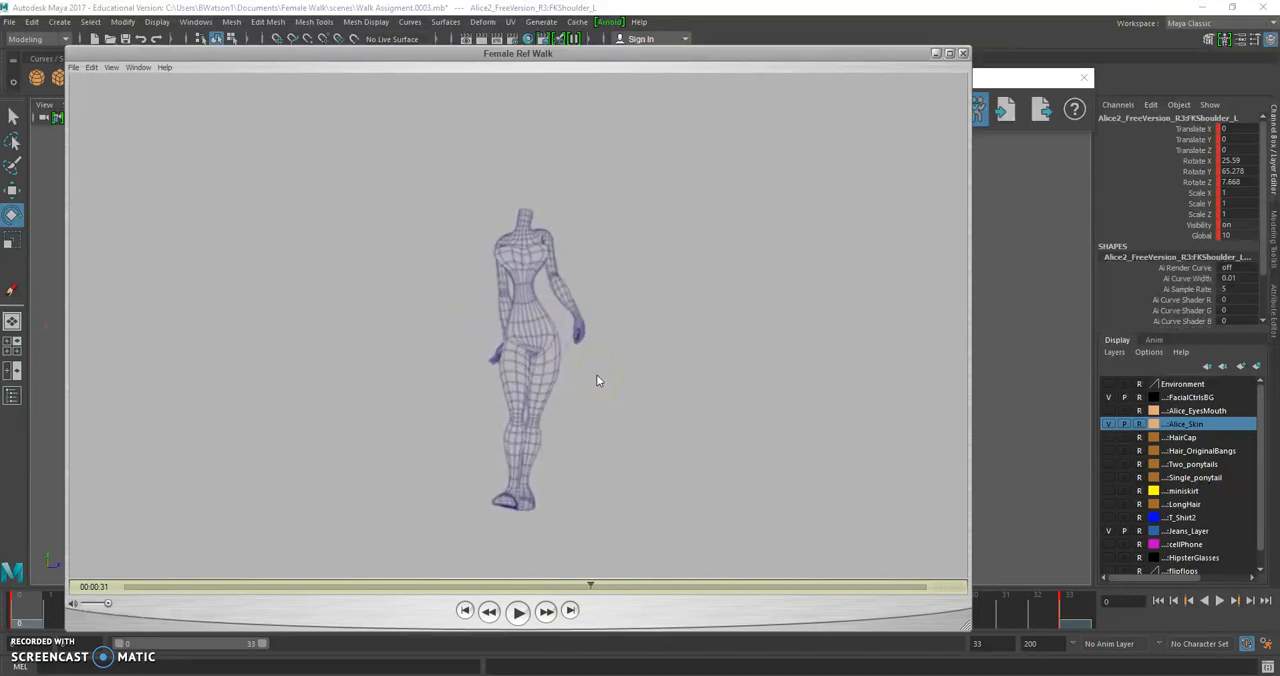
{"action": "key", "text": "Right"}
{"action": "key", "text": "Right"}
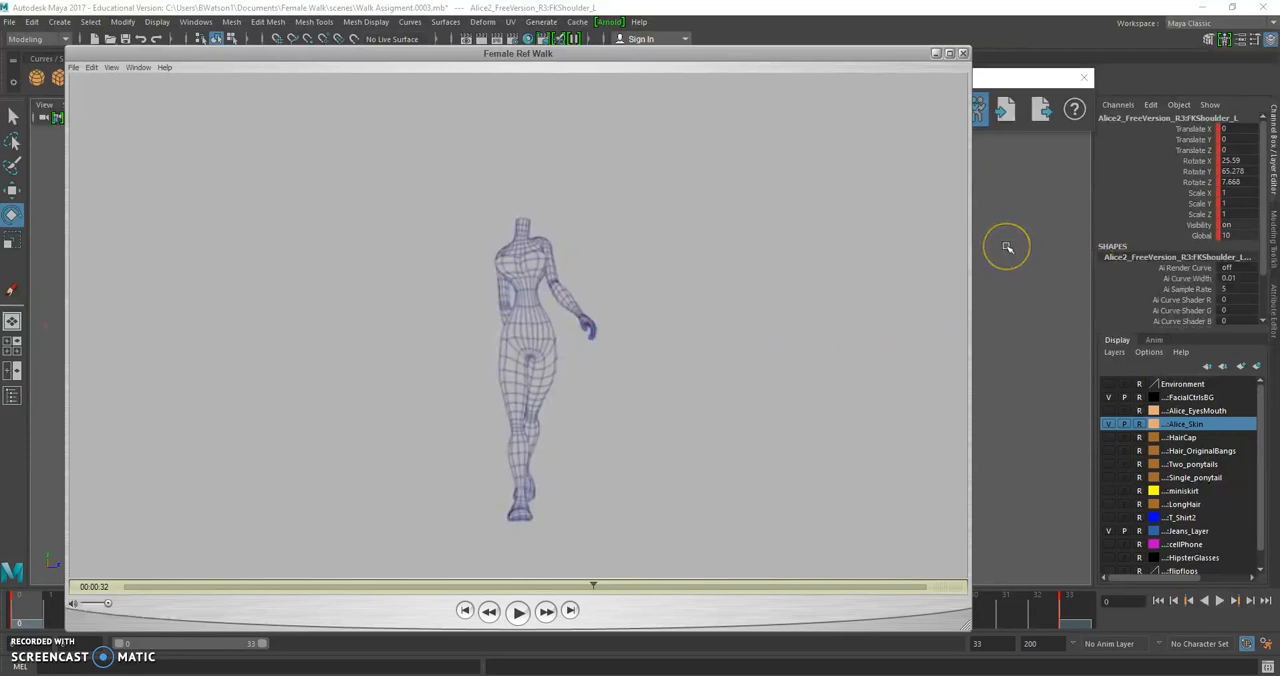
Return to Maya and examine the left hand pose at frame 7 from the side and front
{"action": "left_click", "coordinate": [1007, 247]}
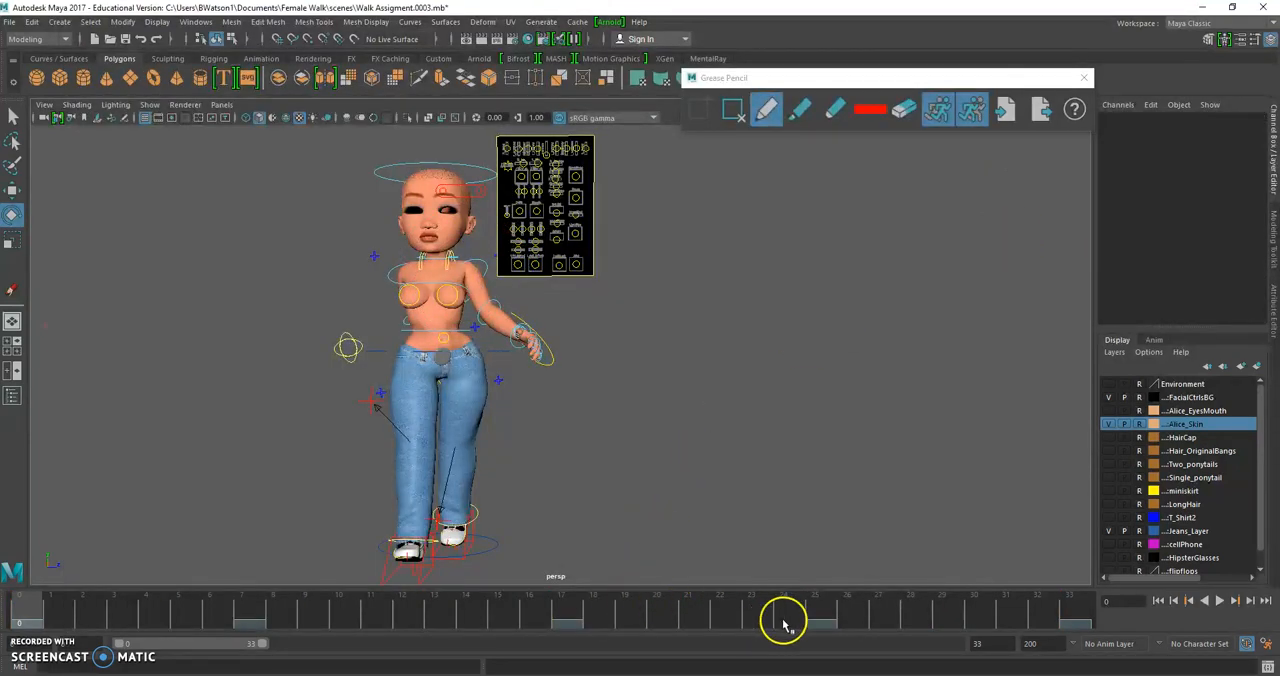
{"action": "left_click_drag", "start_coordinate": [577, 608], "coordinate": [247, 582]}
{"action": "scroll", "coordinate": [415, 431], "scroll_direction": "up", "scroll_amount": 4}
{"action": "left_click_drag", "start_coordinate": [430, 396], "coordinate": [557, 337], "text": "alt"}
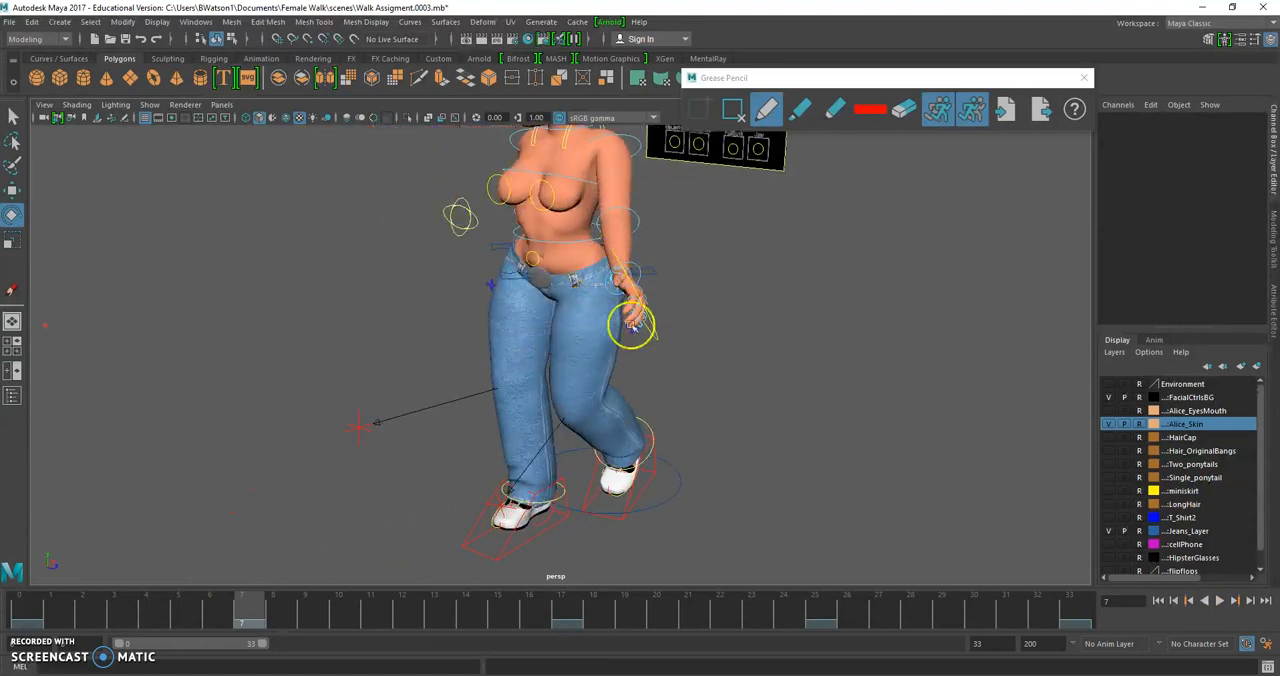
{"action": "left_click_drag", "start_coordinate": [431, 294], "coordinate": [501, 323], "text": "alt"}
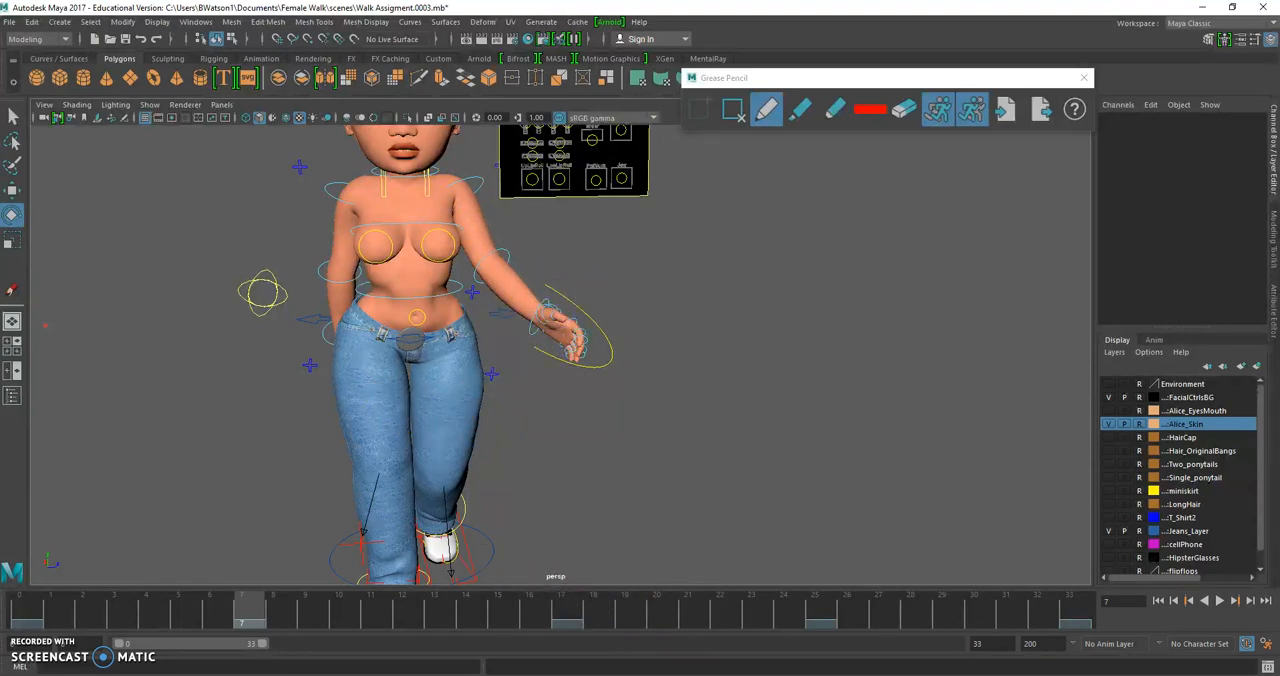
Step through the side-view walk in the Female Ref Walk video to study how the hands follow the arms
{"action": "key", "text": "alt+Tab"}
{"action": "left_click_drag", "start_coordinate": [589, 583], "coordinate": [745, 605]}
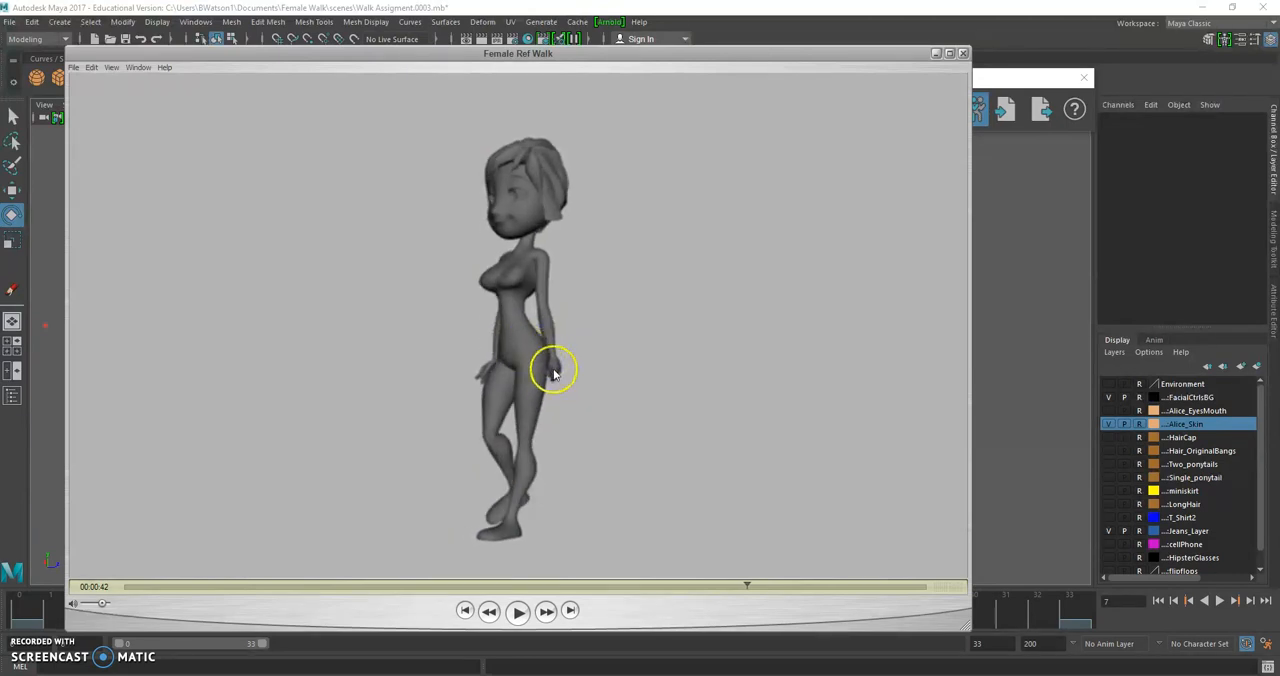
{"action": "key", "text": "Right"}
{"action": "key", "text": "Right"}
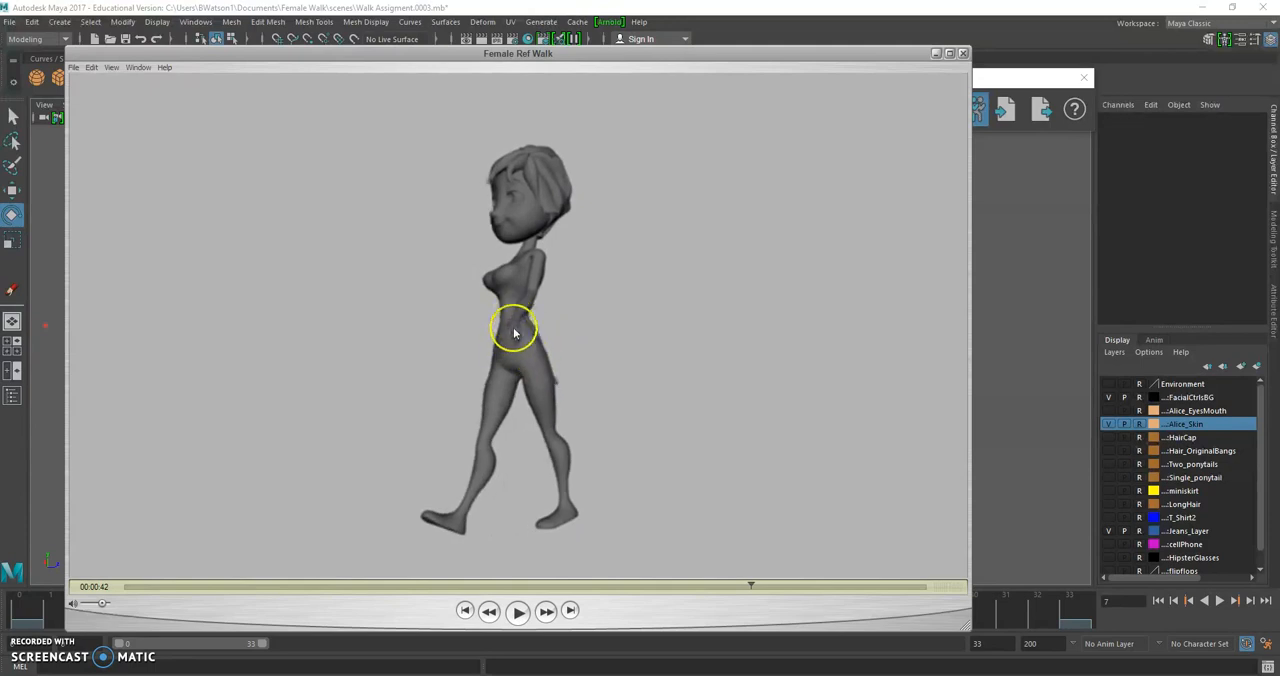
{"action": "key", "text": "Right"}
{"action": "key", "text": "Right"}
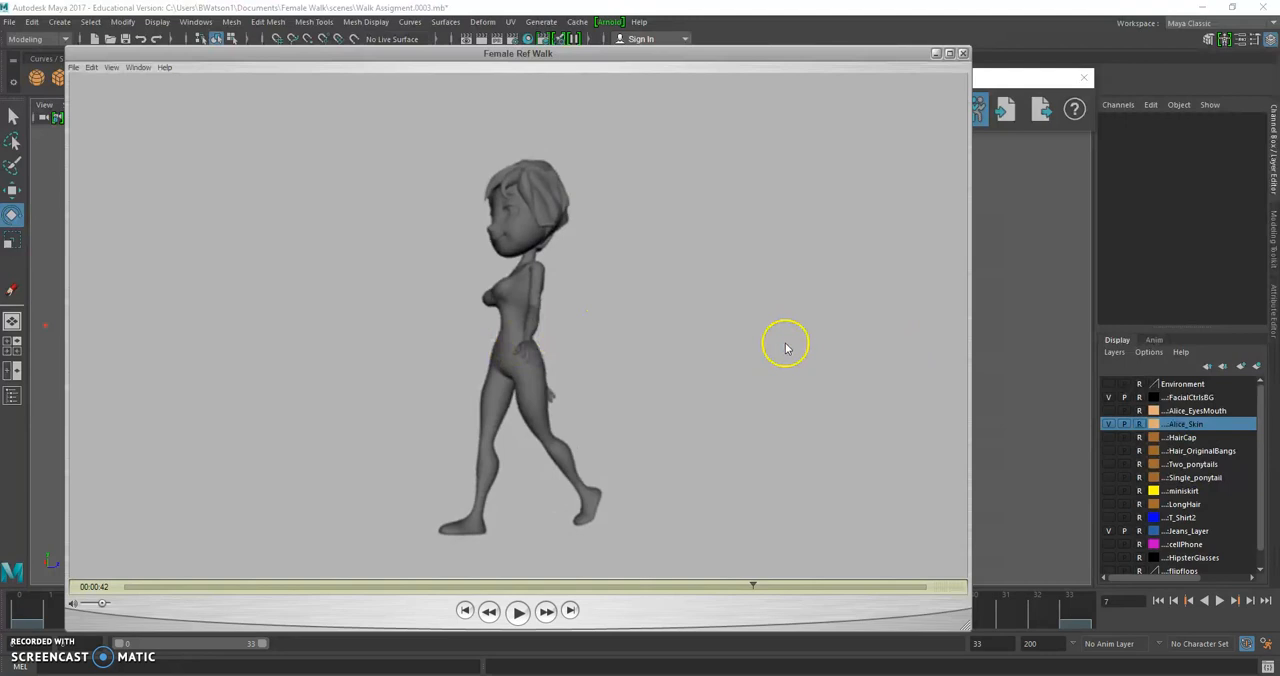
Back in Maya at frame 0, rotate the right wrist to about X -24.8, Y -49.4, Z -53.6
{"action": "left_click", "coordinate": [1014, 314]}
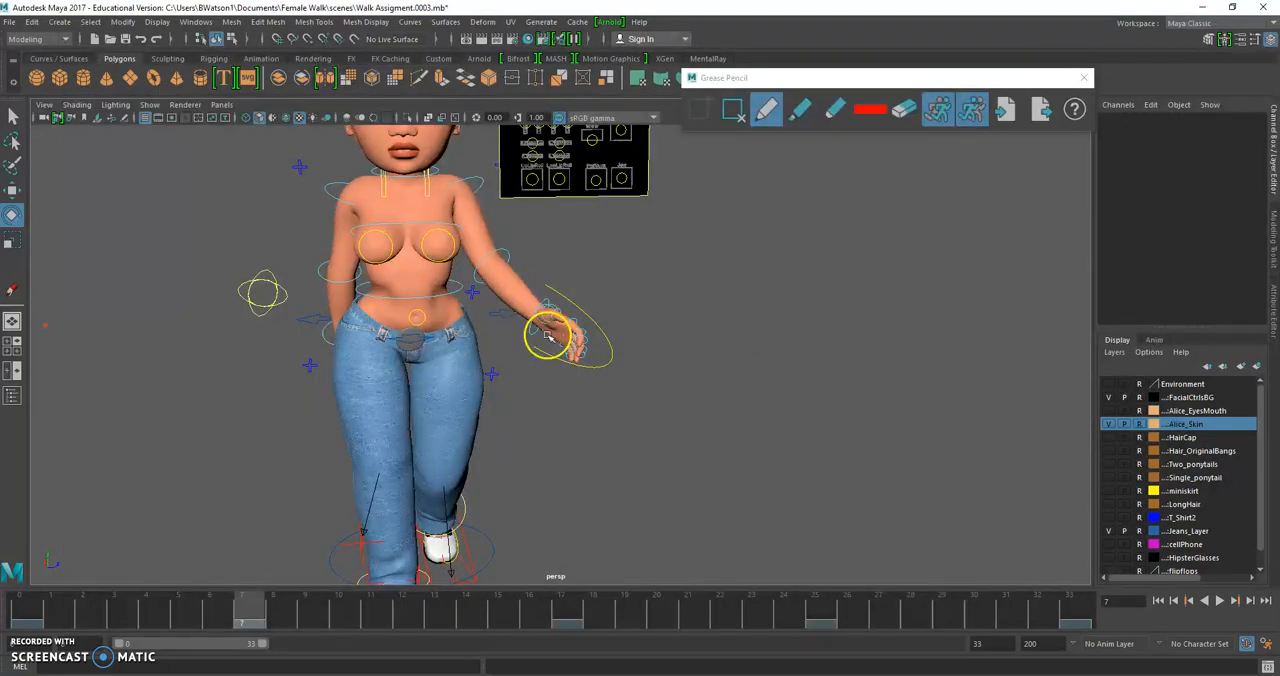
{"action": "left_click_drag", "start_coordinate": [100, 603], "coordinate": [18, 604]}
{"action": "left_click_drag", "start_coordinate": [223, 358], "coordinate": [375, 366], "text": "alt"}
{"action": "middle_click_drag", "start_coordinate": [266, 363], "coordinate": [480, 367], "text": "alt"}
{"action": "left_click_drag", "start_coordinate": [285, 369], "coordinate": [349, 371], "text": "alt"}
{"action": "middle_click_drag", "start_coordinate": [349, 371], "coordinate": [521, 337], "text": "alt"}
{"action": "scroll", "coordinate": [535, 382], "scroll_direction": "up", "scroll_amount": 3}
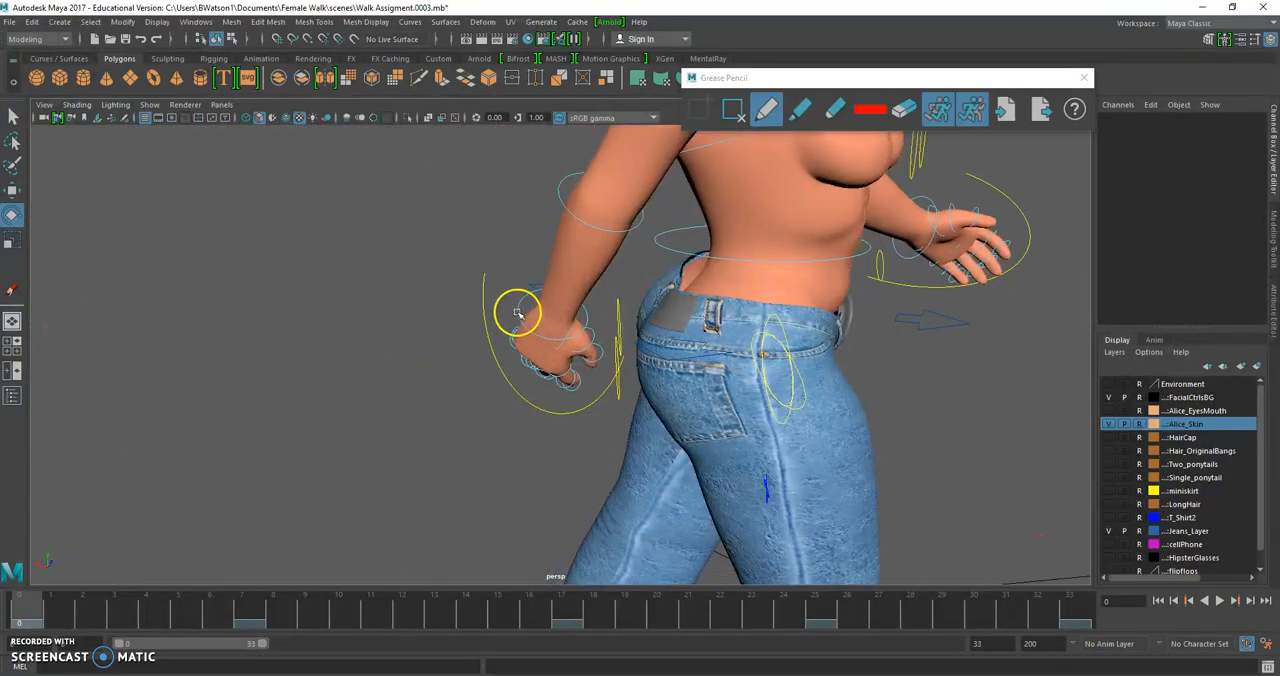
{"action": "left_click", "coordinate": [508, 357]}
{"action": "left_click_drag", "start_coordinate": [530, 326], "coordinate": [547, 278]}
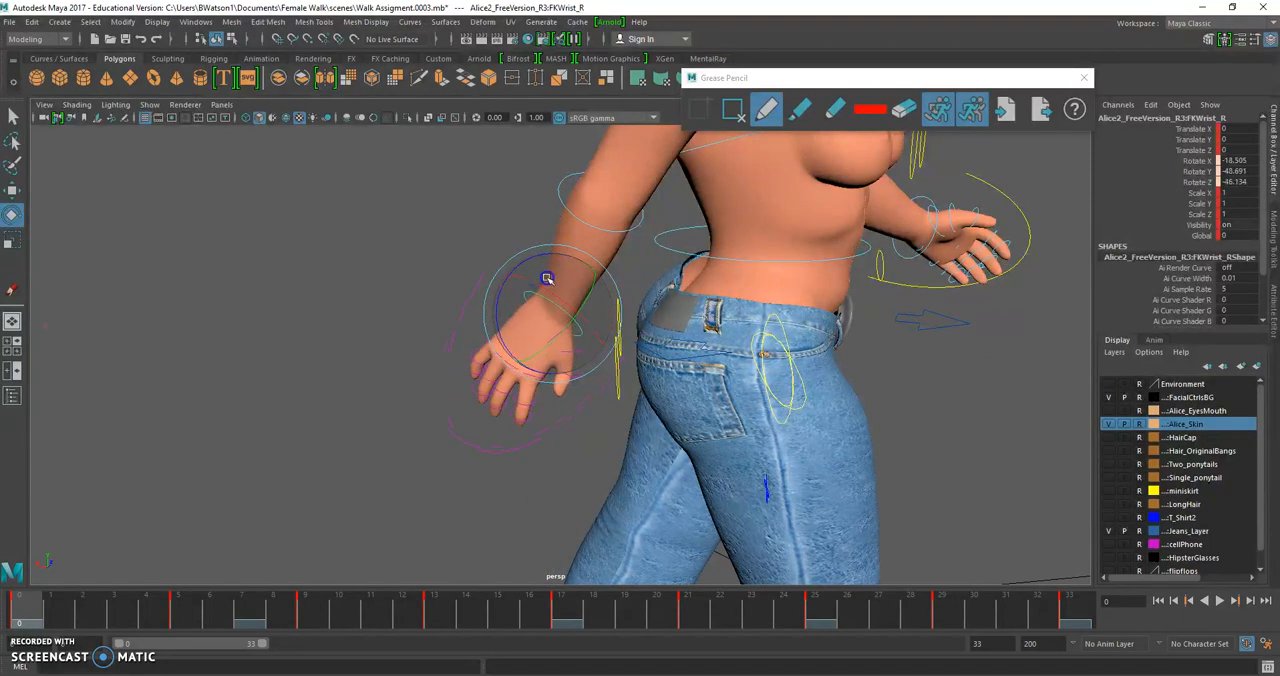
{"action": "left_click_drag", "start_coordinate": [462, 352], "coordinate": [408, 332], "text": "alt"}
{"action": "scroll", "coordinate": [484, 325], "scroll_direction": "down", "scroll_amount": 1}
{"action": "left_click_drag", "start_coordinate": [484, 325], "coordinate": [440, 370], "text": "alt"}
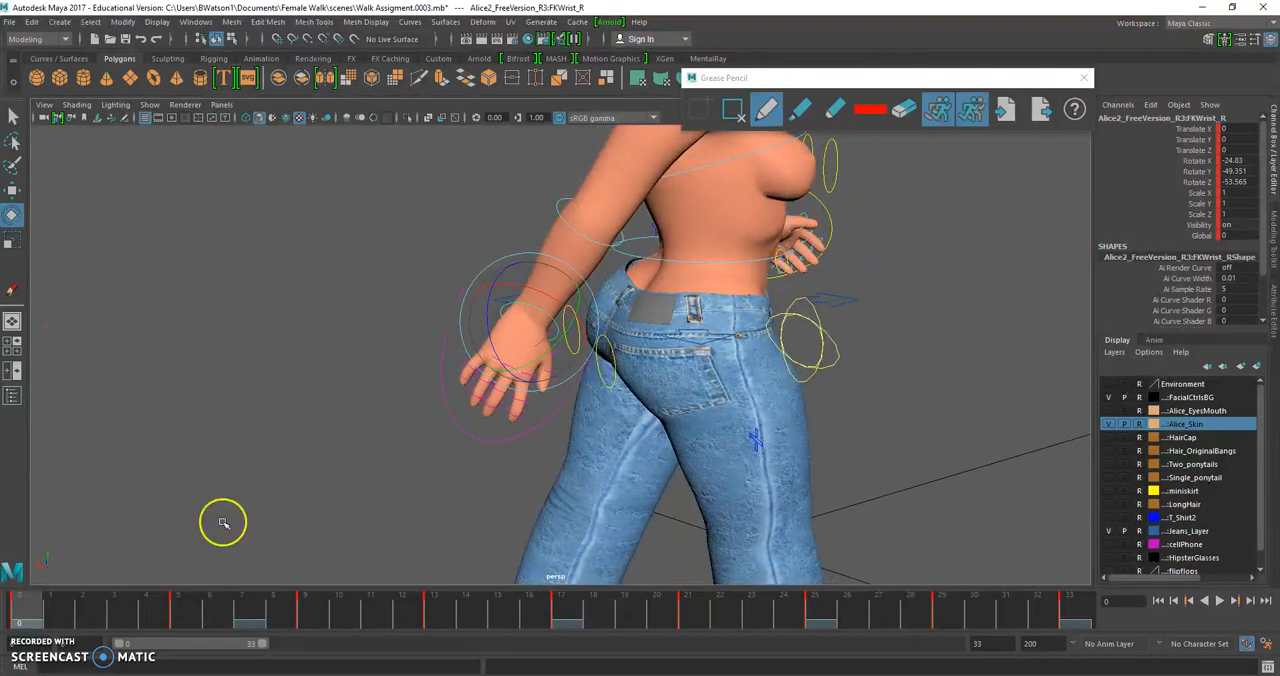
At frame 5, adjust the right shoulder's rotation to reposition the arm passing behind the hips
{"action": "left_click", "coordinate": [177, 612]}
{"action": "left_click_drag", "start_coordinate": [690, 322], "coordinate": [581, 328], "text": "alt"}
{"action": "left_click_drag", "start_coordinate": [599, 372], "coordinate": [725, 350]}
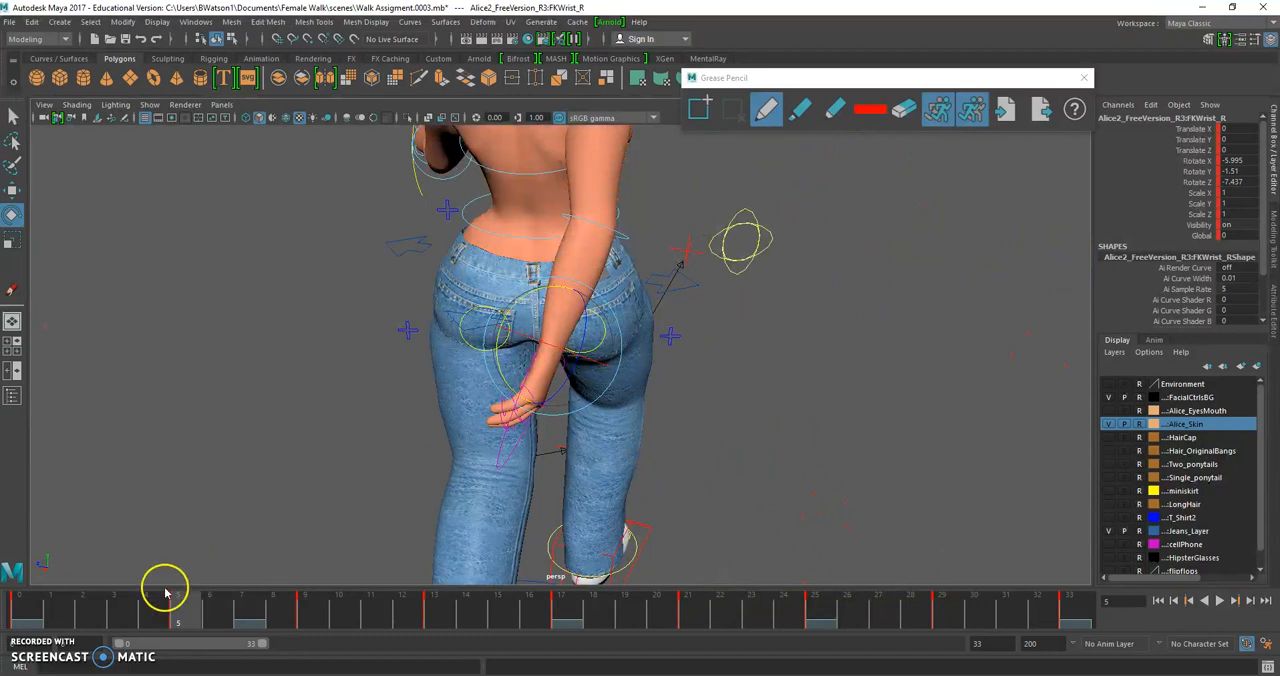
{"action": "left_click_drag", "start_coordinate": [137, 614], "coordinate": [178, 612]}
{"action": "left_click_drag", "start_coordinate": [586, 260], "coordinate": [571, 276], "text": "alt"}
{"action": "left_click", "coordinate": [570, 270]}
{"action": "left_click_drag", "start_coordinate": [583, 285], "coordinate": [600, 284]}
Review the right arm swing from the front at frames 9 and 13
{"action": "left_click_drag", "start_coordinate": [150, 607], "coordinate": [314, 608]}
{"action": "left_click_drag", "start_coordinate": [592, 386], "coordinate": [340, 380], "text": "alt"}
{"action": "scroll", "coordinate": [400, 350], "scroll_direction": "down", "scroll_amount": 4}
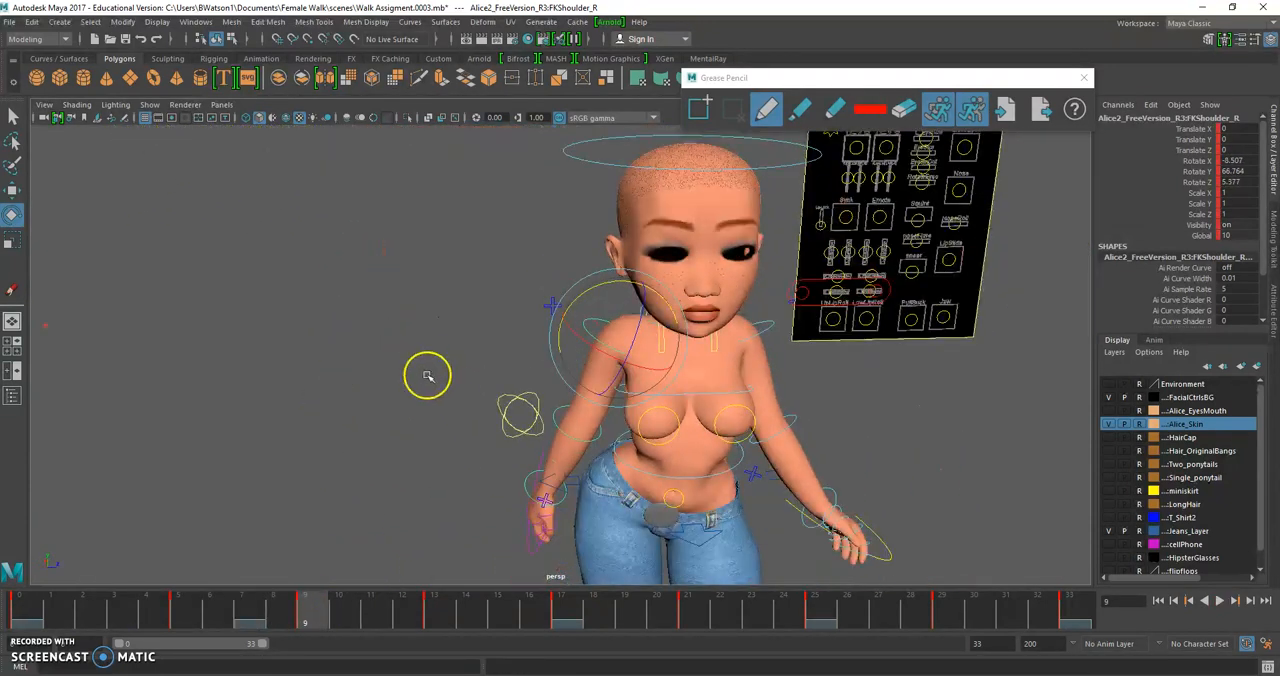
{"action": "middle_click_drag", "start_coordinate": [497, 513], "coordinate": [527, 374], "text": "alt"}
{"action": "middle_click_drag", "start_coordinate": [711, 549], "coordinate": [712, 483], "text": "alt"}
{"action": "right_click_drag", "start_coordinate": [712, 483], "coordinate": [610, 520], "text": "alt"}
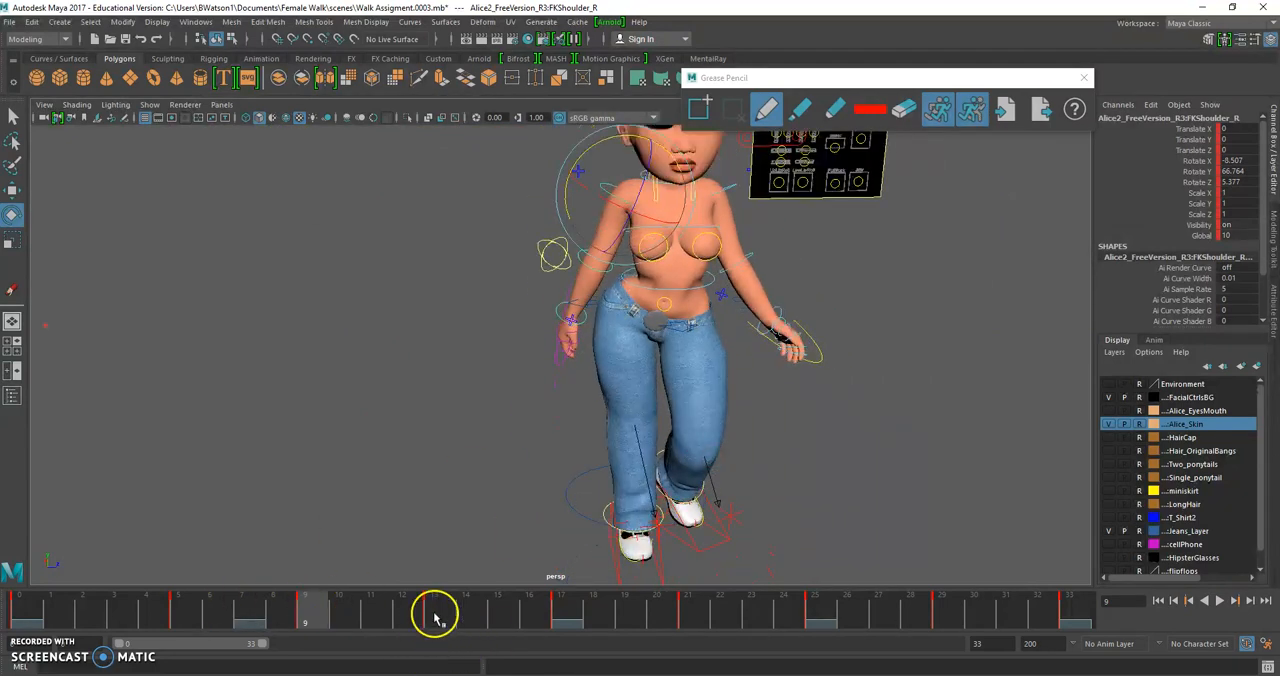
{"action": "left_click", "coordinate": [435, 617]}
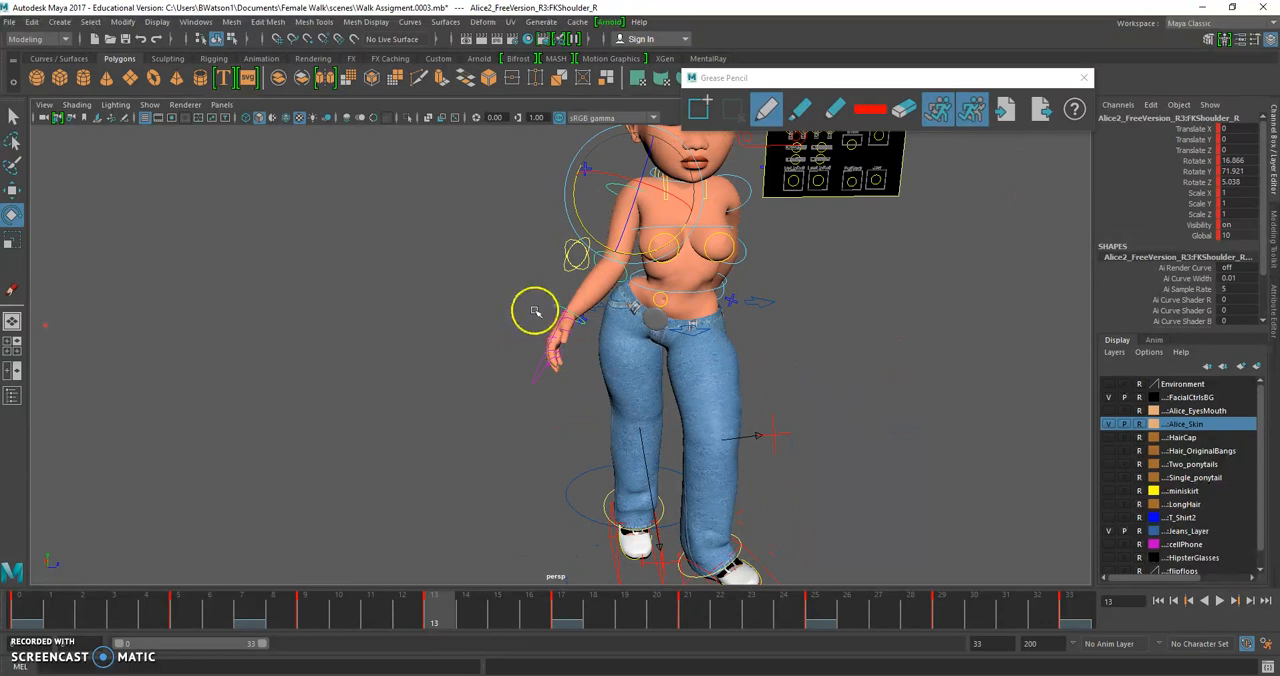
Go to frame 17 and examine the matching front and back hand poses in the Female Ref Walk video
{"action": "left_click", "coordinate": [560, 610]}
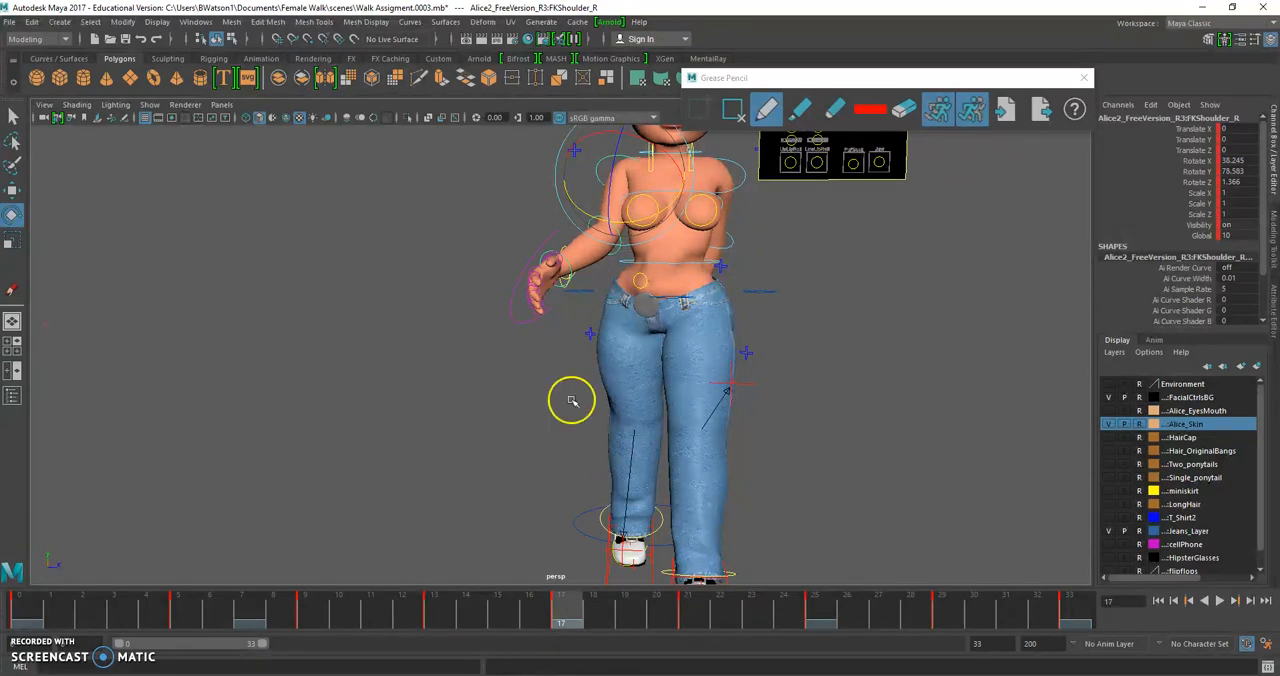
{"action": "left_click", "coordinate": [548, 270]}
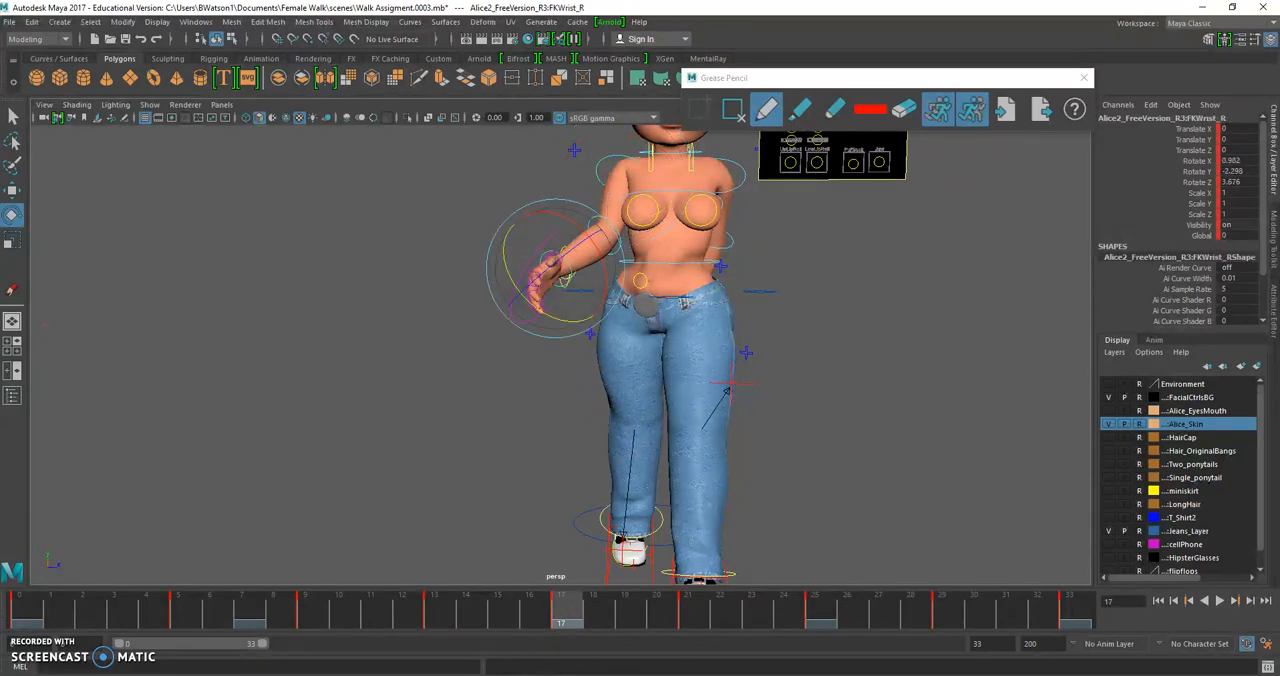
{"action": "key", "text": "alt+Tab"}
{"action": "left_click_drag", "start_coordinate": [753, 587], "coordinate": [664, 579]}
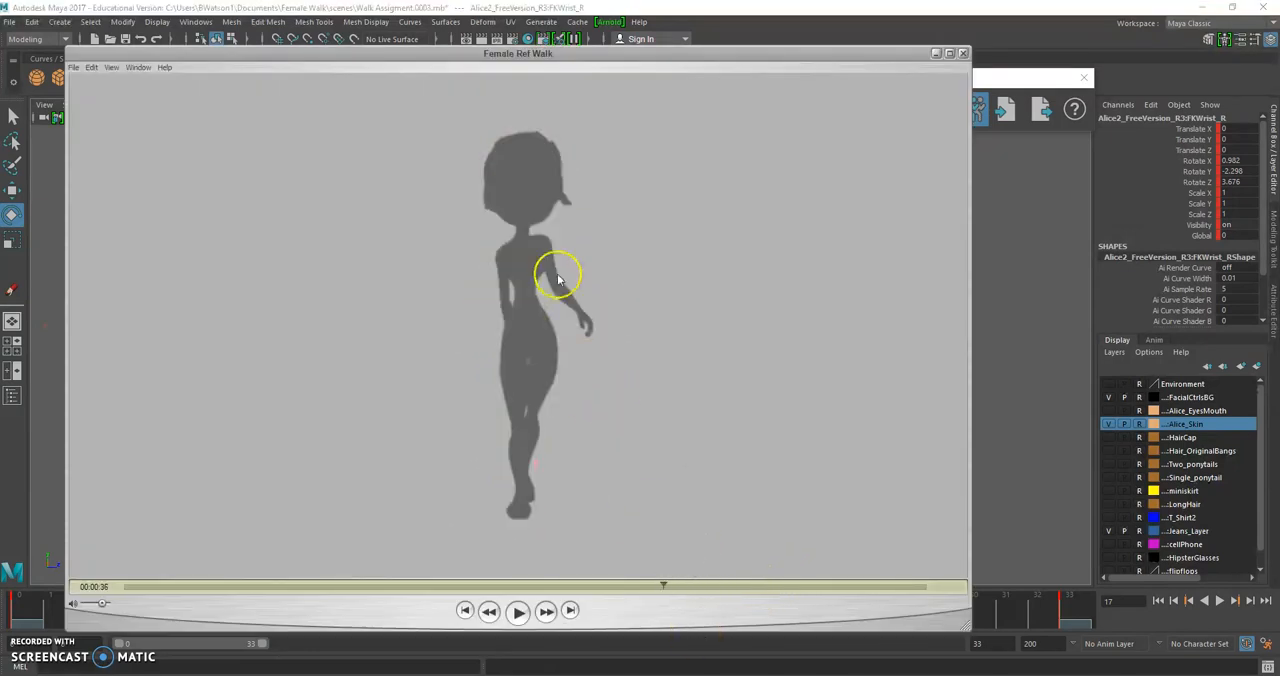
{"action": "key", "text": "Left"}
{"action": "key", "text": "Left"}
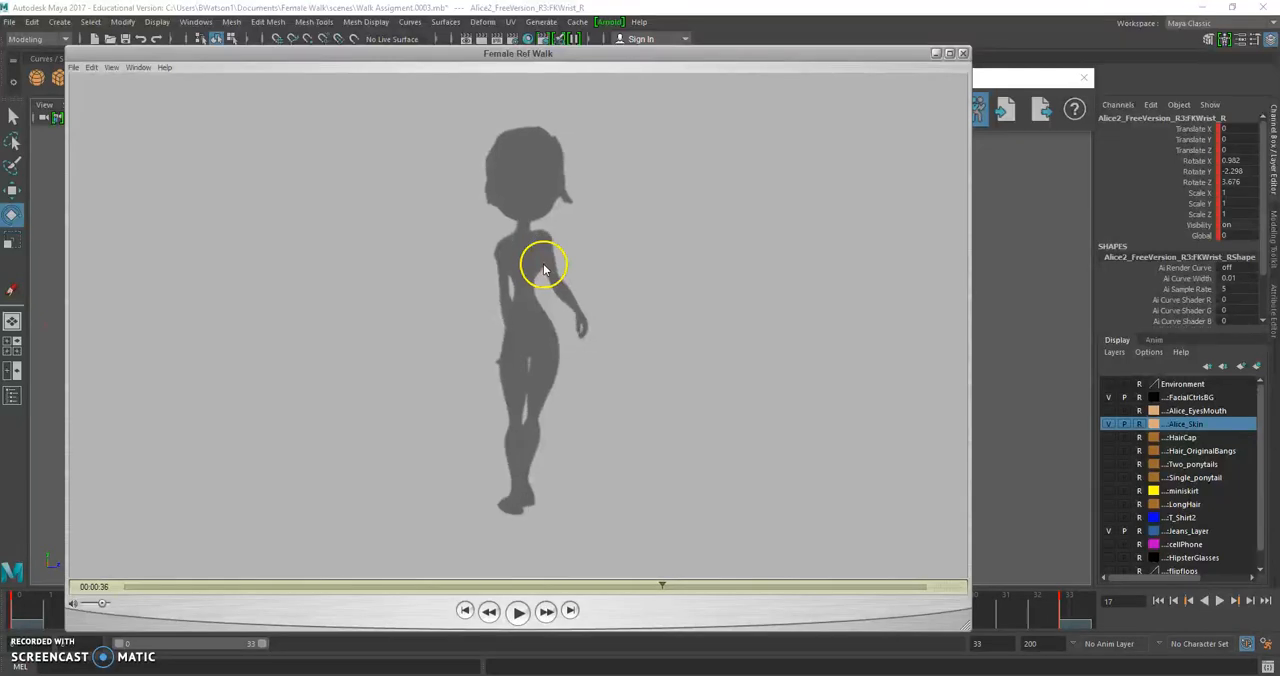
{"action": "left_click_drag", "start_coordinate": [660, 586], "coordinate": [596, 585]}
{"action": "key", "text": "Left"}
{"action": "key", "text": "Left"}
{"action": "key", "text": "Left"}
{"action": "key", "text": "Left"}
{"action": "key", "text": "Left"}
{"action": "key", "text": "Left"}
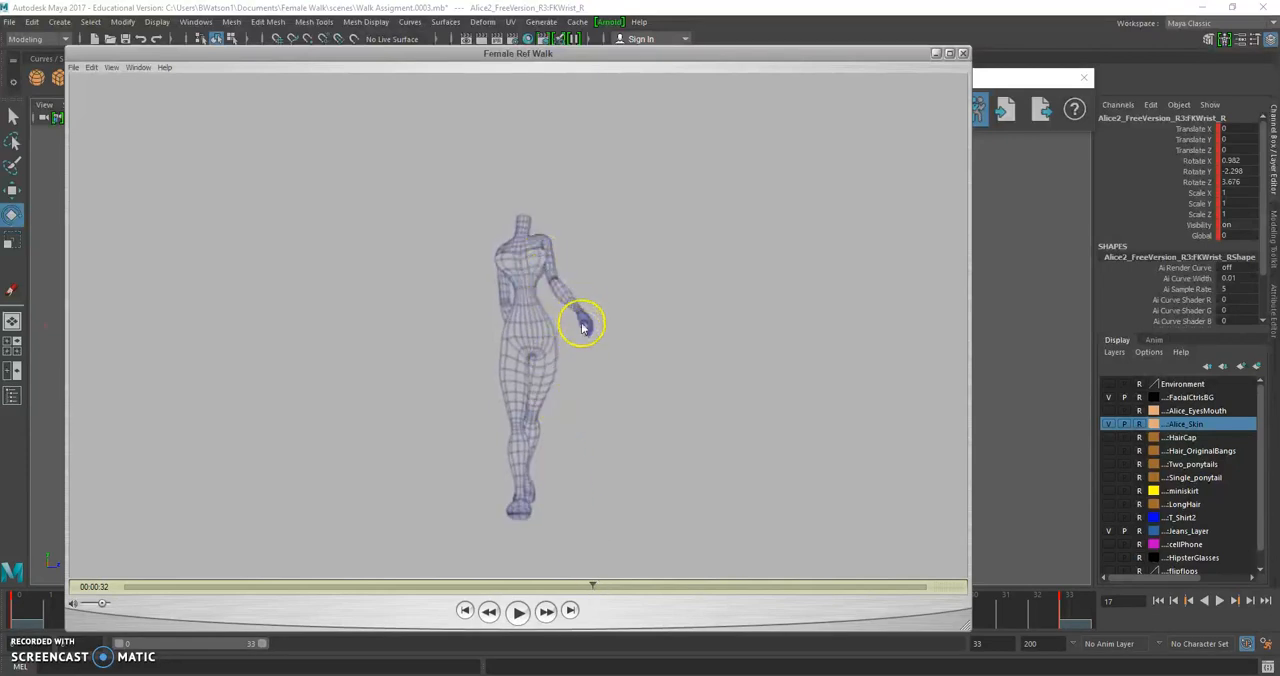
Back in Maya at frame 17, rotate the right wrist to about X -29.0, Y 17.5, Z 2.2
{"action": "left_click", "coordinate": [983, 360]}
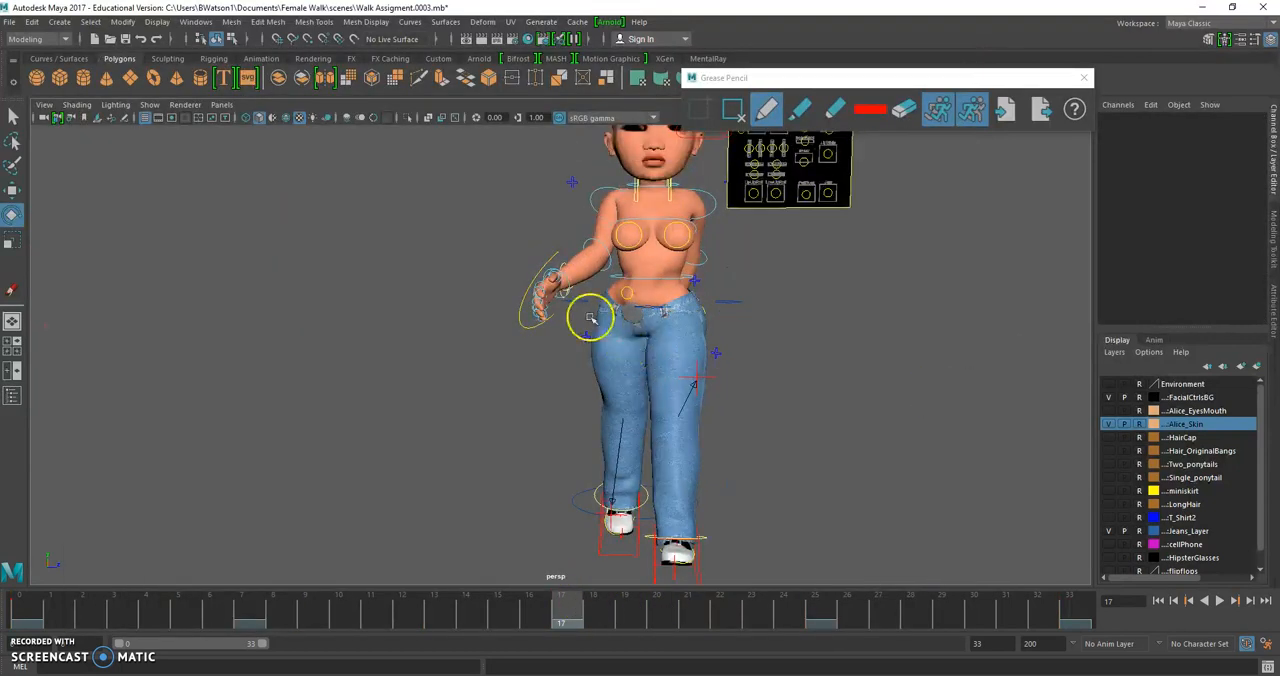
{"action": "left_click", "coordinate": [566, 284]}
{"action": "left_click_drag", "start_coordinate": [563, 236], "coordinate": [521, 283]}
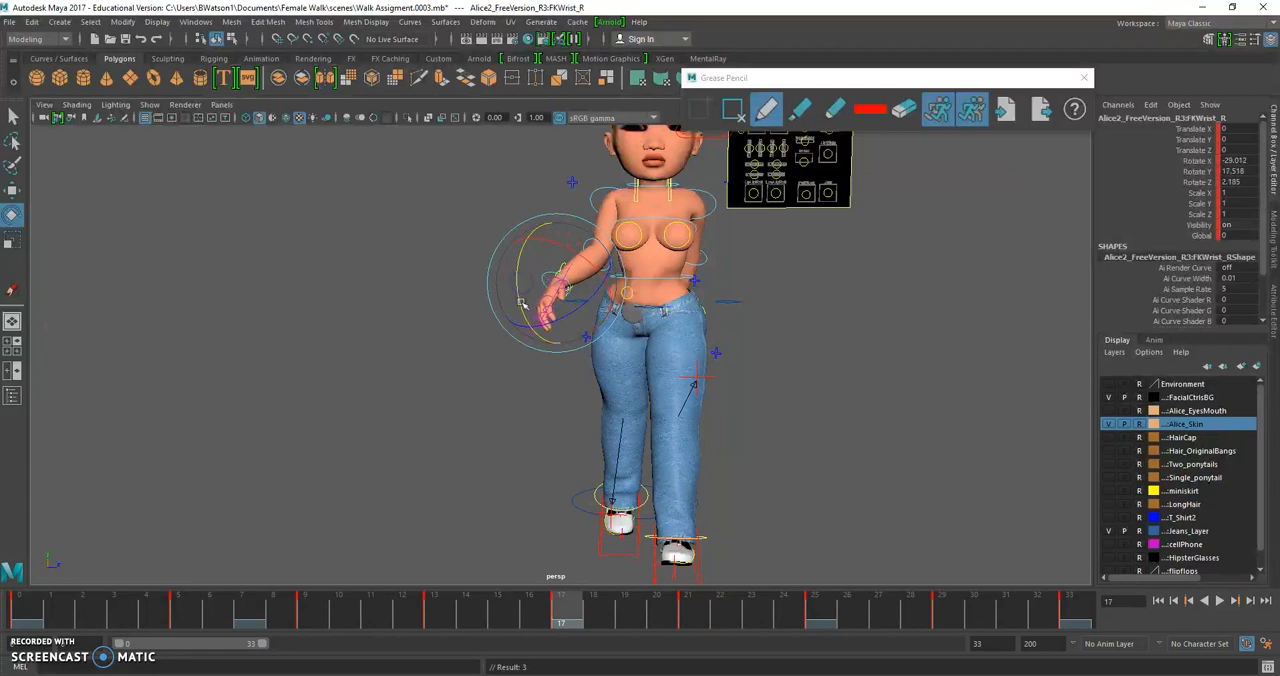
At frame 21, sketch the bent arm line and the hand's swing arc over the side view with the red Grease Pencil
{"action": "left_click", "coordinate": [683, 607]}
{"action": "left_click_drag", "start_coordinate": [415, 299], "coordinate": [574, 305], "text": "alt"}
{"action": "left_click_drag", "start_coordinate": [732, 288], "coordinate": [754, 300]}
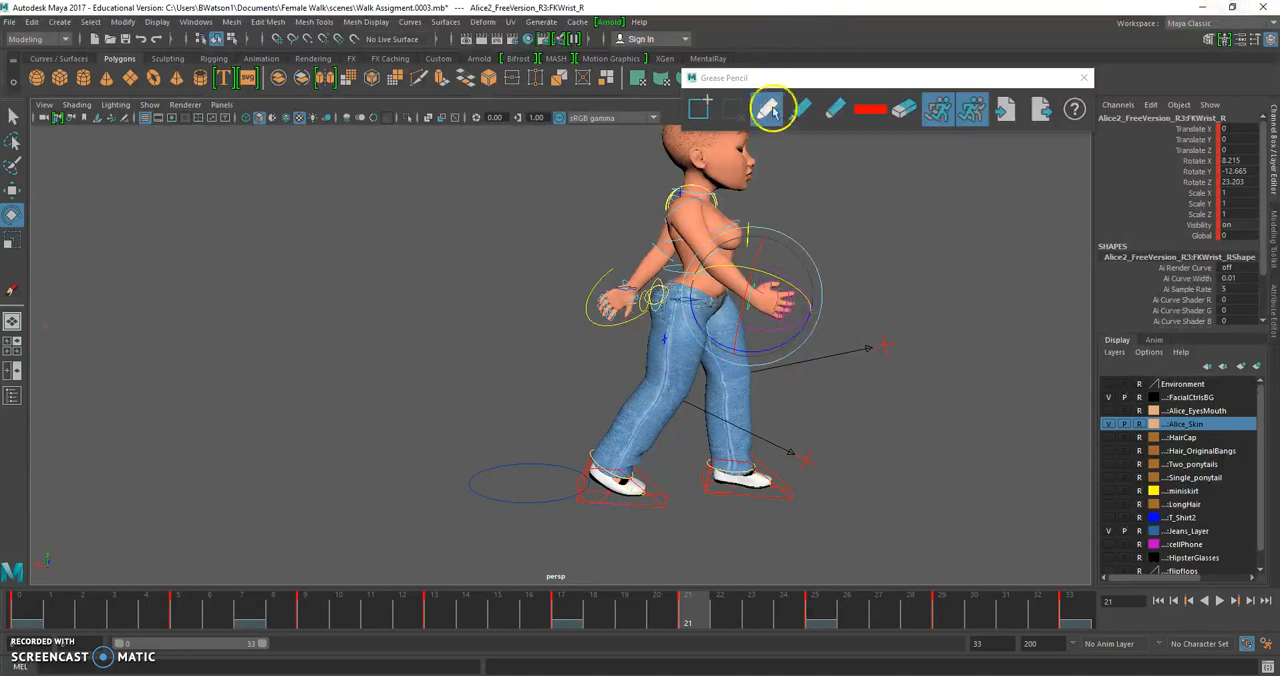
{"action": "left_click", "coordinate": [766, 108]}
{"action": "left_click", "coordinate": [893, 279]}
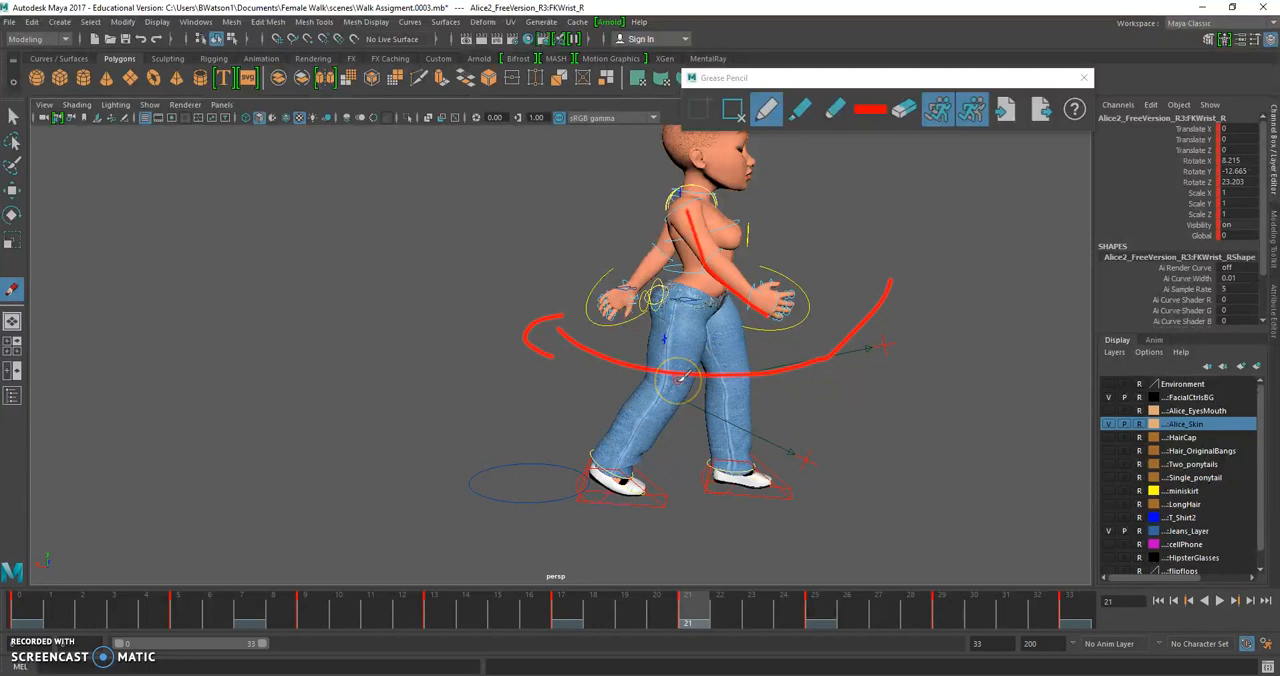
{"action": "left_click_drag", "start_coordinate": [626, 374], "coordinate": [590, 389], "text": "alt"}
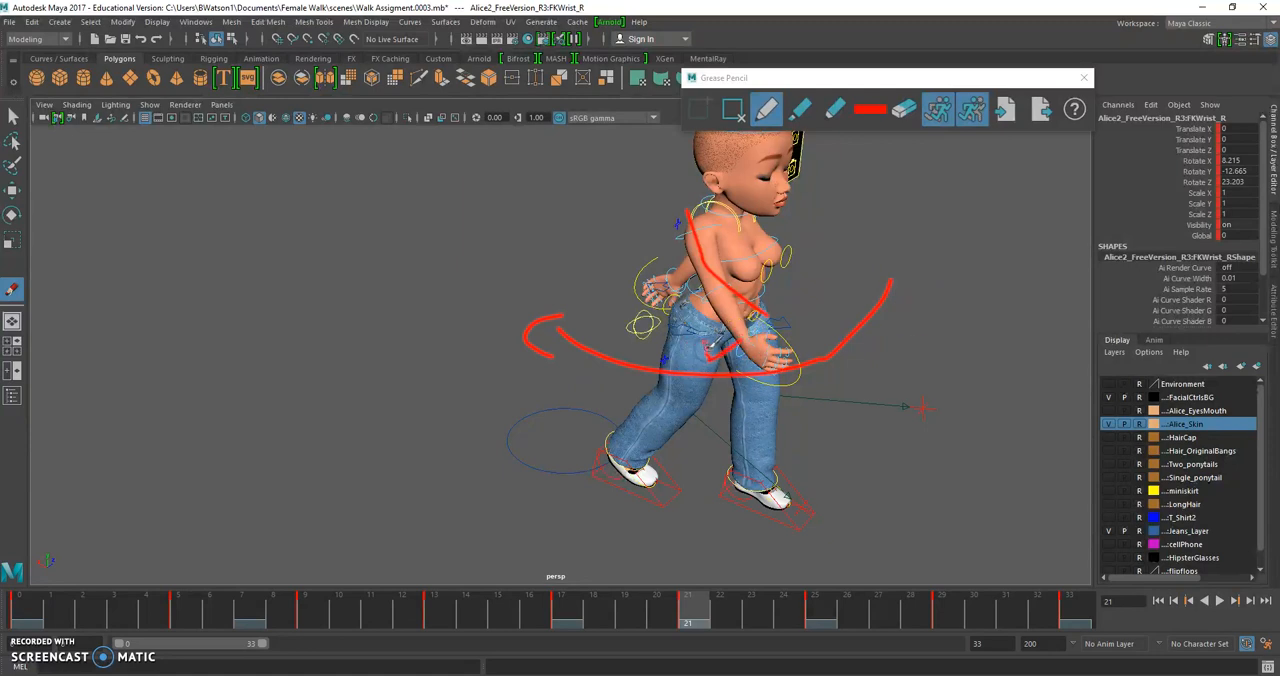
{"action": "right_click_drag", "start_coordinate": [709, 346], "coordinate": [680, 349]}
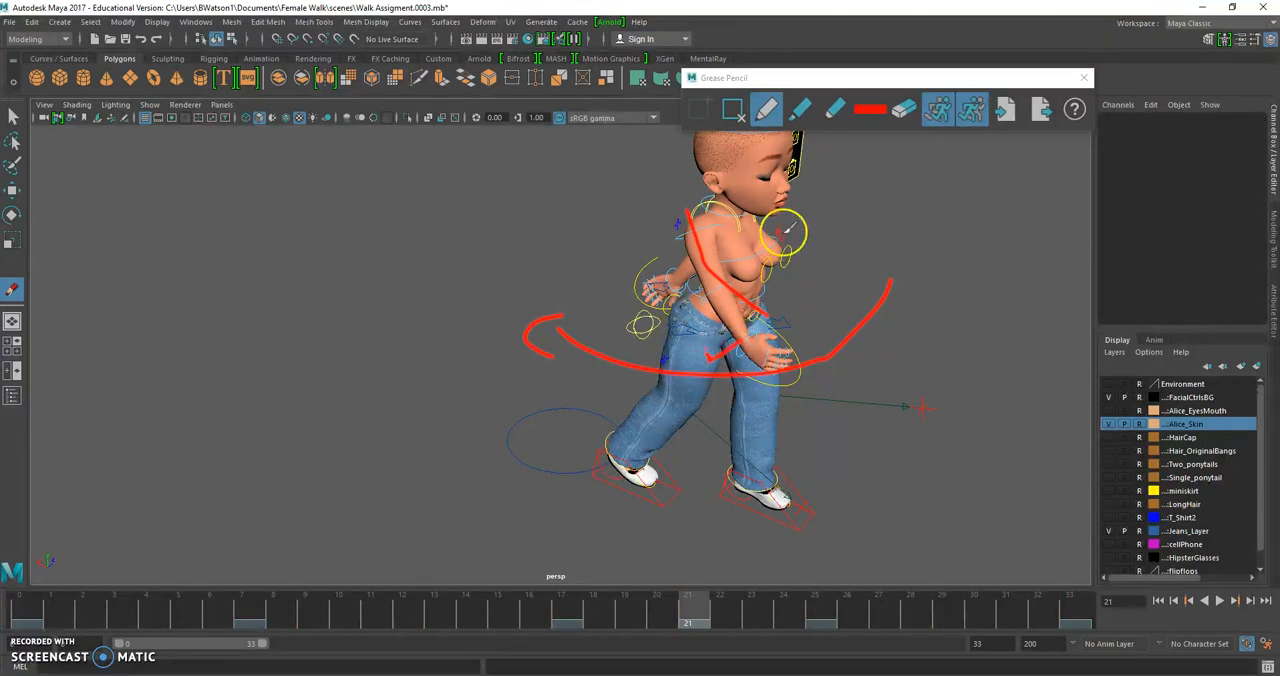
Erase the red Grease Pencil strokes drawn over the character at frame 21
{"action": "left_click", "coordinate": [903, 109]}
{"action": "left_click_drag", "start_coordinate": [818, 395], "coordinate": [695, 250]}
{"action": "left_click_drag", "start_coordinate": [726, 323], "coordinate": [608, 353]}
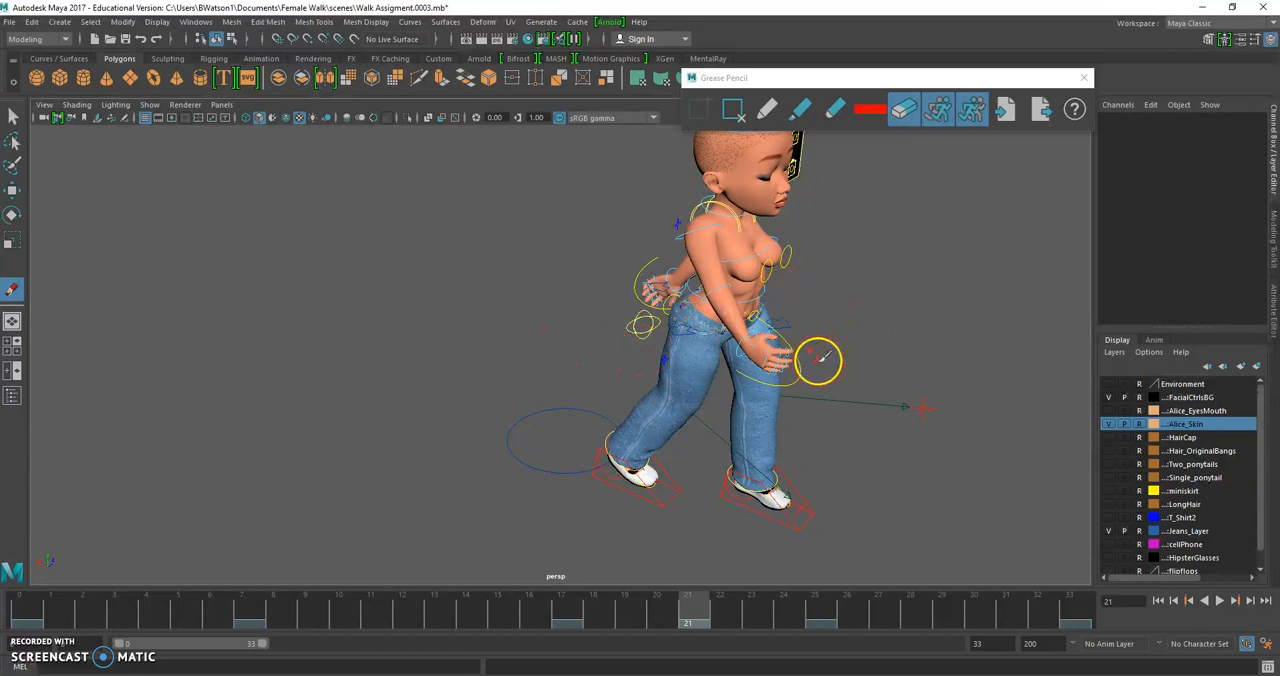
At frame 21, rotate the right wrist to about X -32.1, Y -36.6, Z -26.4 so the hand drags behind the arm
{"action": "key", "text": "w"}
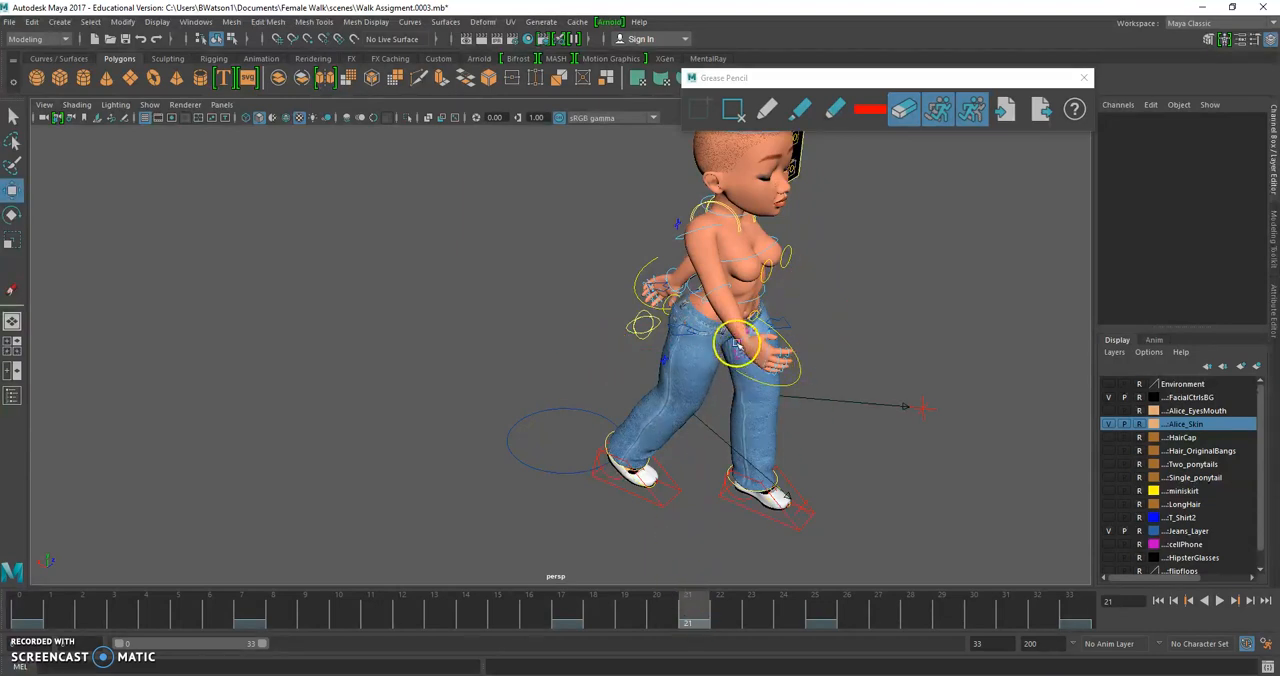
{"action": "left_click_drag", "start_coordinate": [737, 346], "coordinate": [688, 323]}
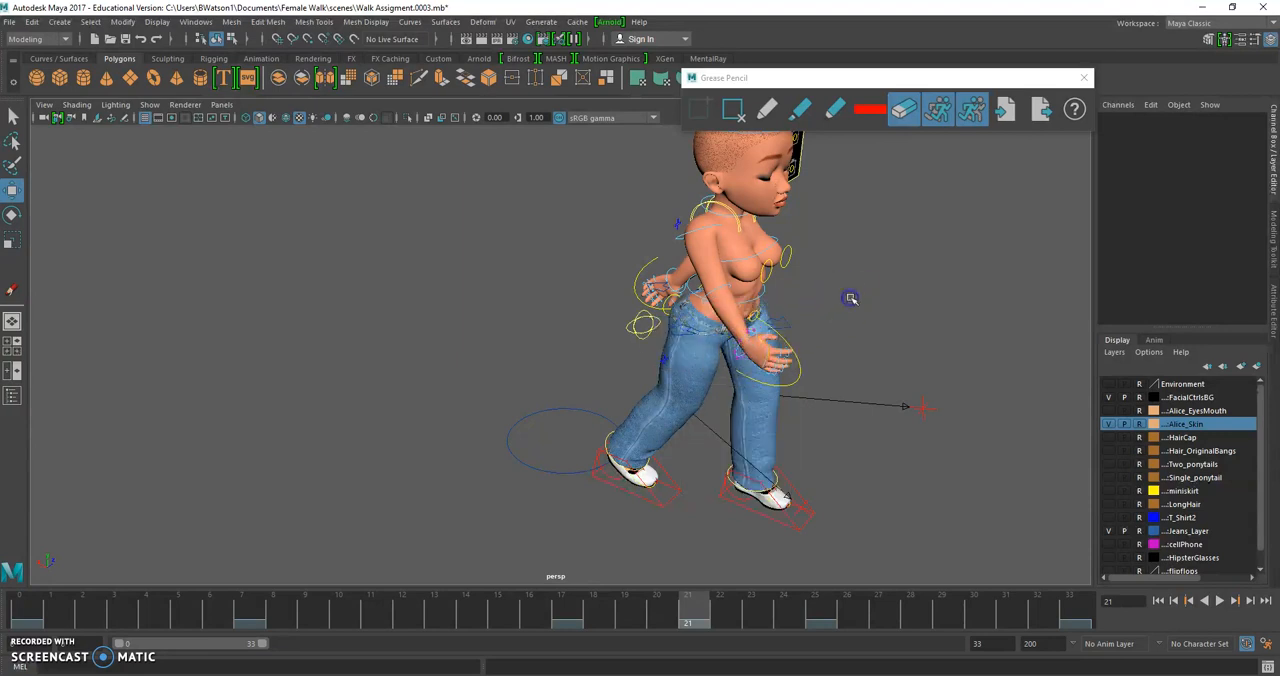
{"action": "right_click_drag", "start_coordinate": [851, 298], "coordinate": [914, 287]}
{"action": "scroll", "coordinate": [757, 357], "scroll_direction": "up", "scroll_amount": 3}
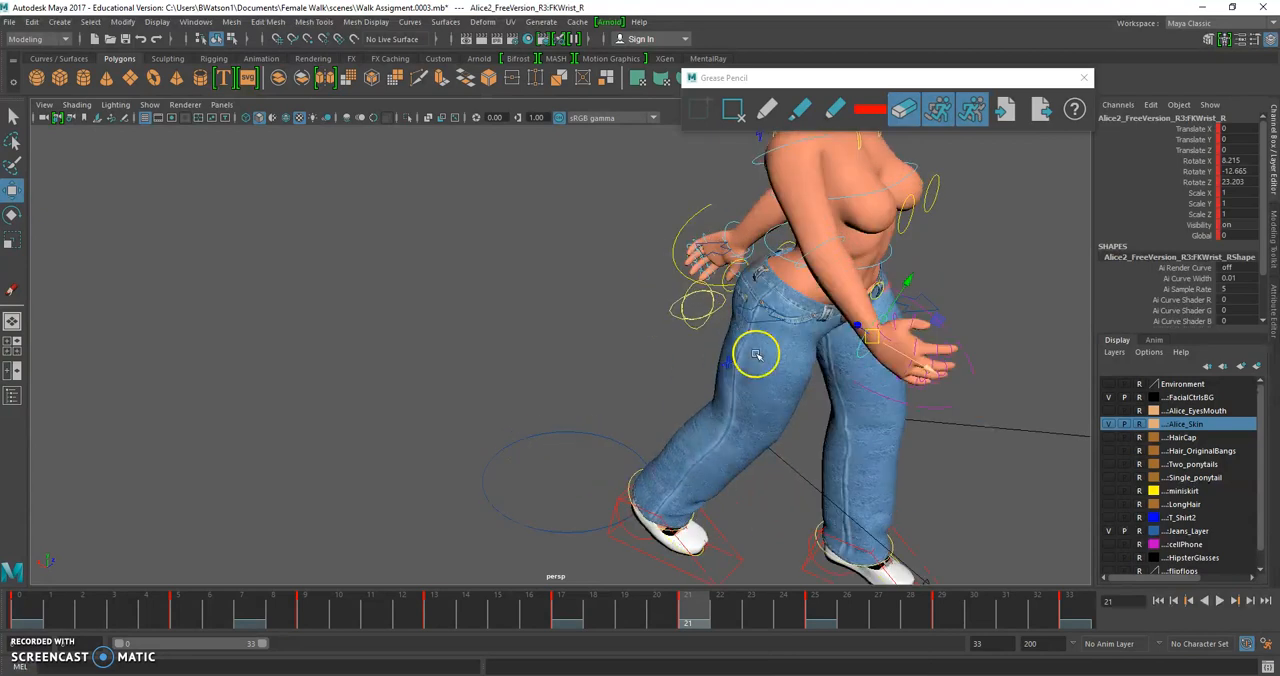
{"action": "left_click", "coordinate": [811, 603]}
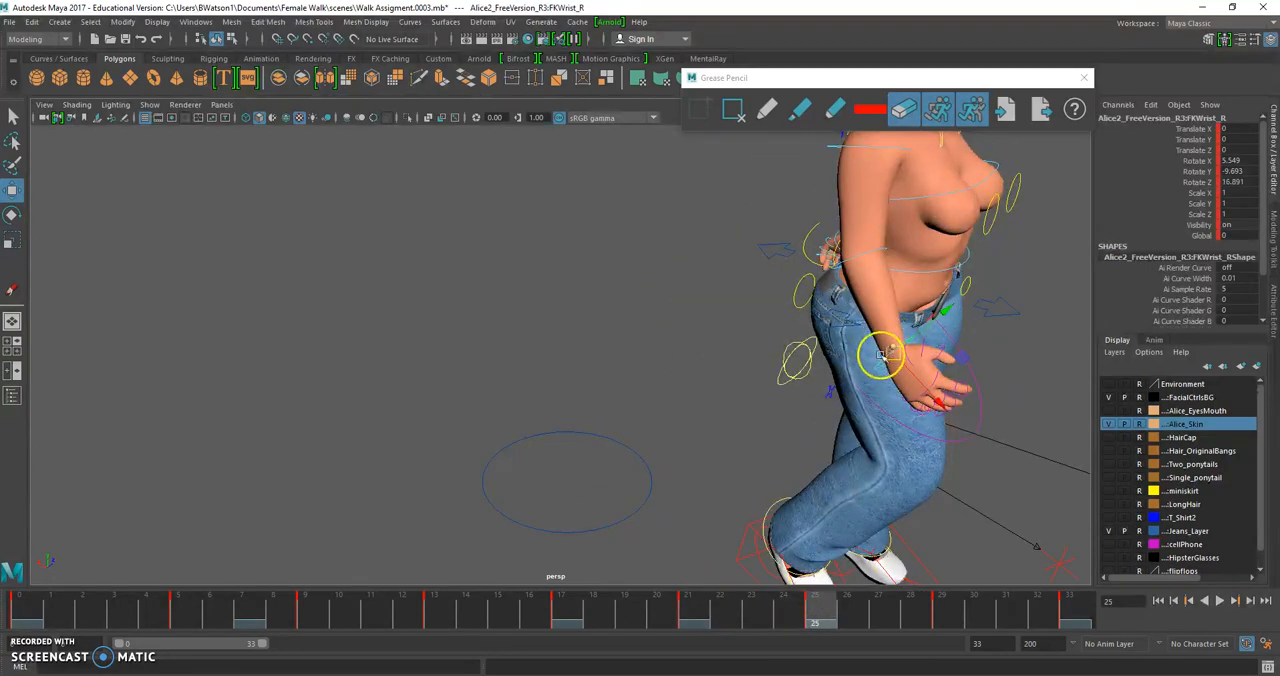
{"action": "left_click", "coordinate": [688, 604]}
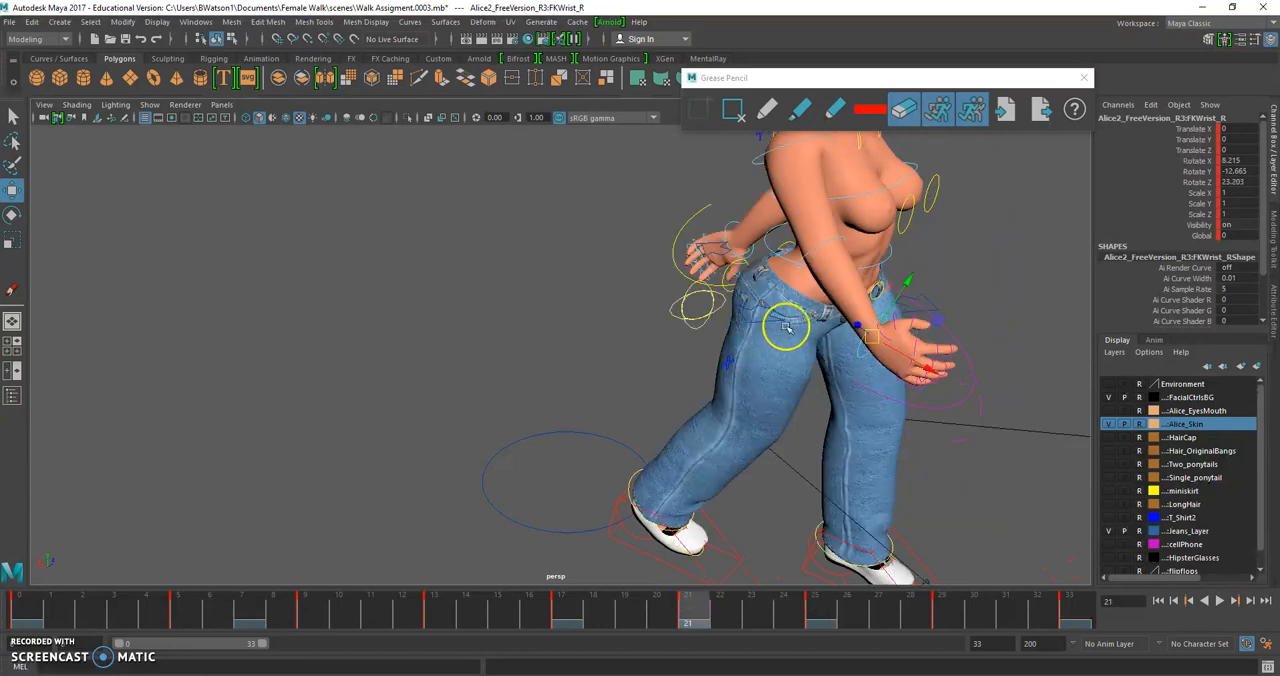
{"action": "key", "text": "e"}
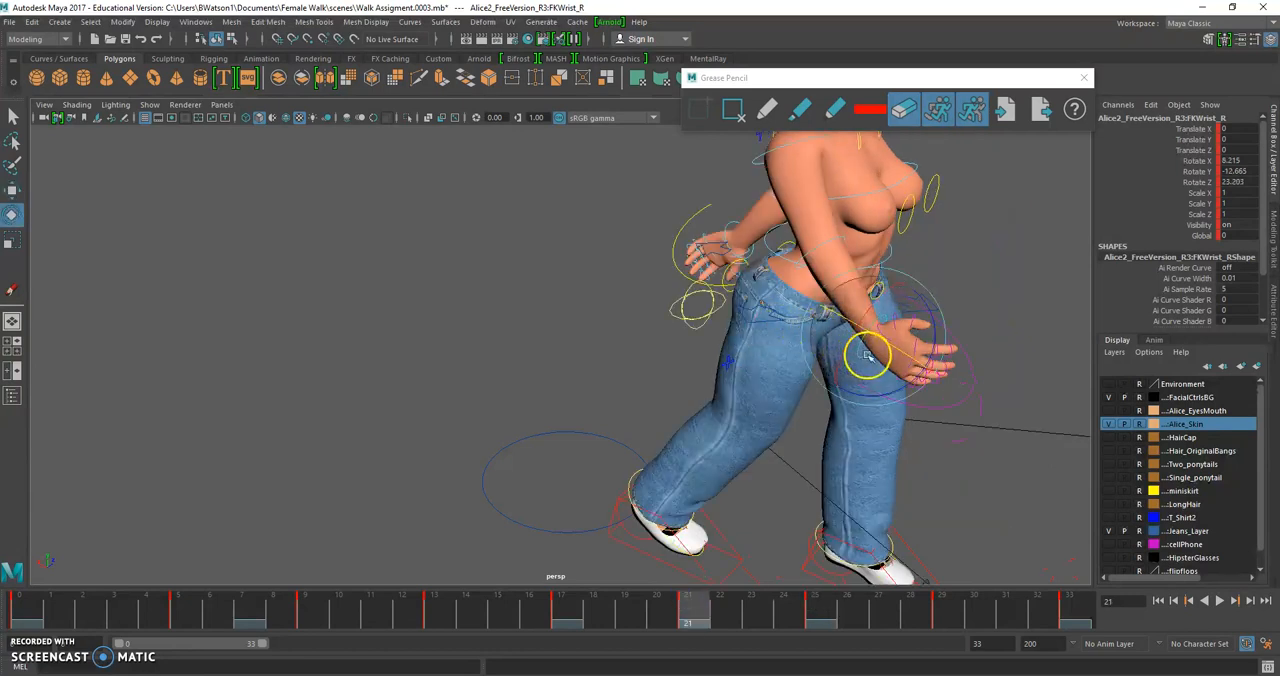
{"action": "left_click_drag", "start_coordinate": [862, 360], "coordinate": [881, 295]}
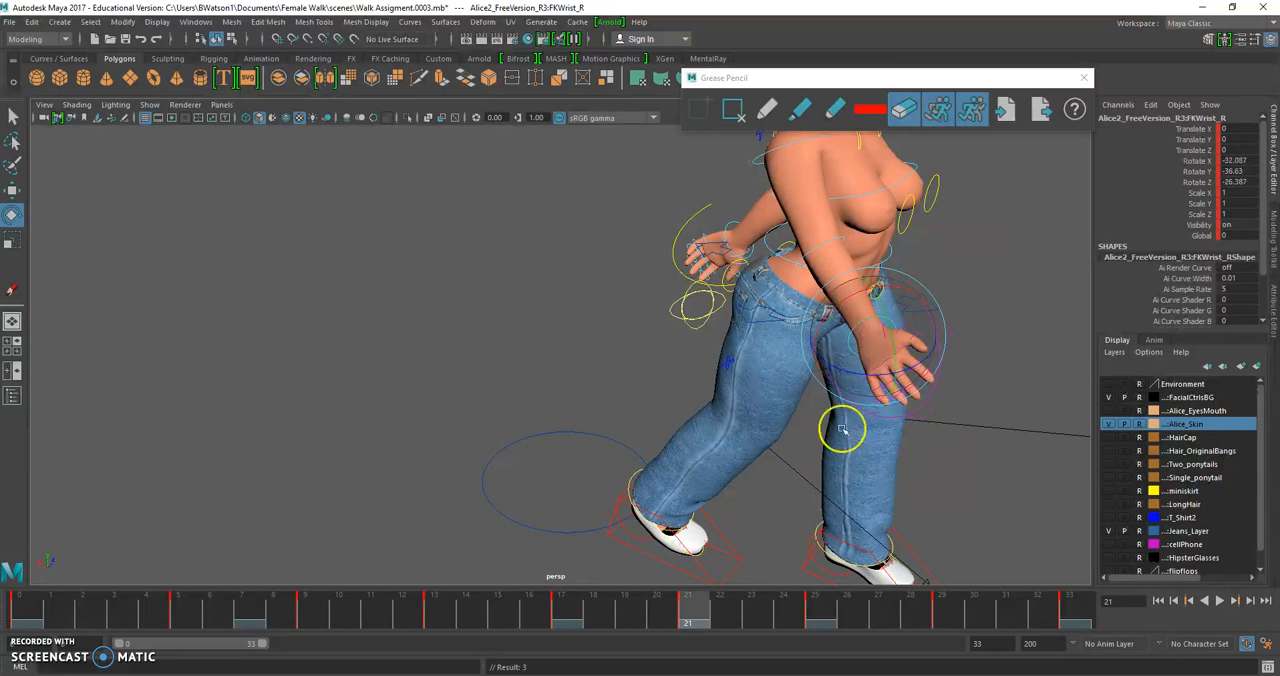
At frame 25, rotate the right wrist to about X -35.3, Y -36.9, Z -21.3
{"action": "left_click", "coordinate": [814, 609]}
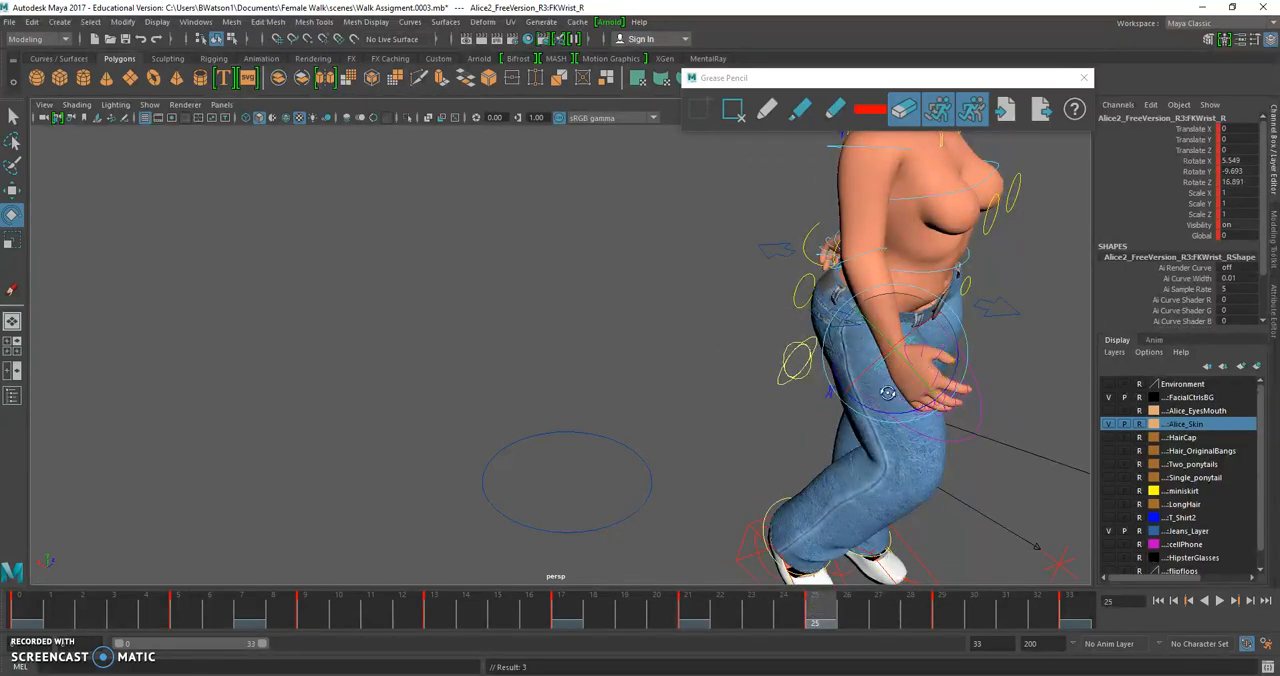
{"action": "left_click_drag", "start_coordinate": [887, 393], "coordinate": [600, 450], "text": "alt"}
{"action": "middle_click_drag", "start_coordinate": [600, 450], "coordinate": [669, 357], "text": "alt"}
{"action": "left_click_drag", "start_coordinate": [565, 352], "coordinate": [759, 367], "text": "alt"}
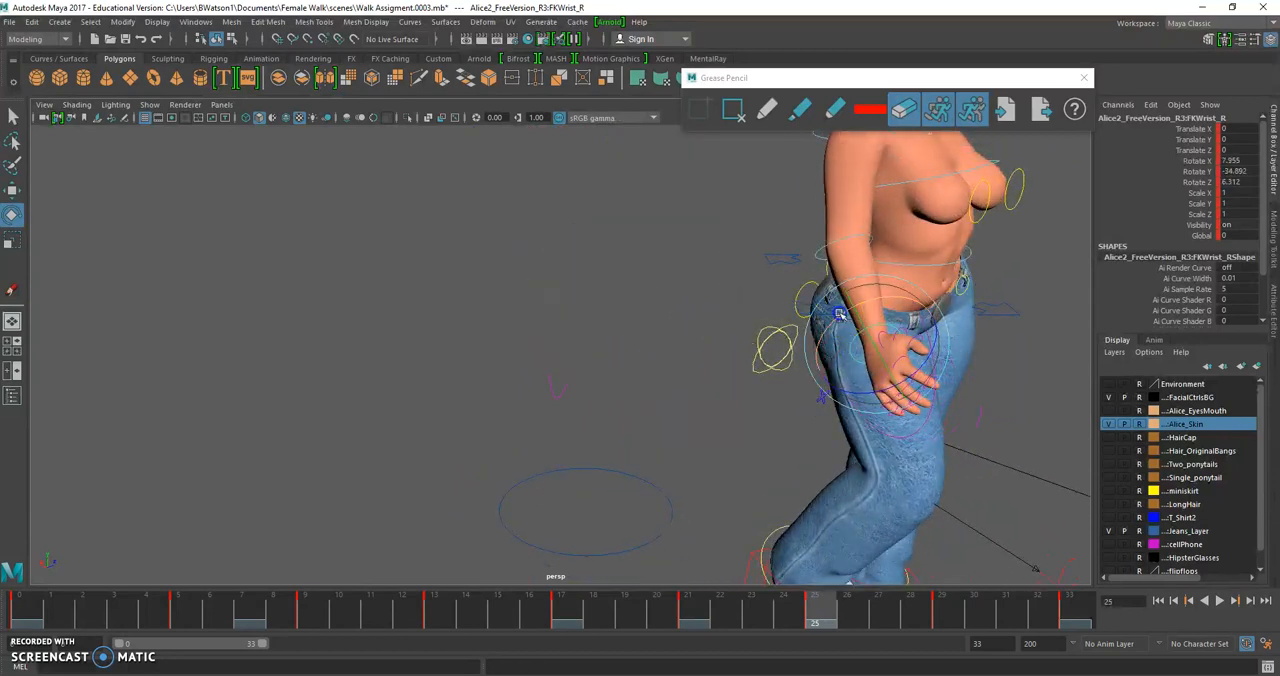
{"action": "left_click_drag", "start_coordinate": [865, 340], "coordinate": [820, 360], "text": "alt"}
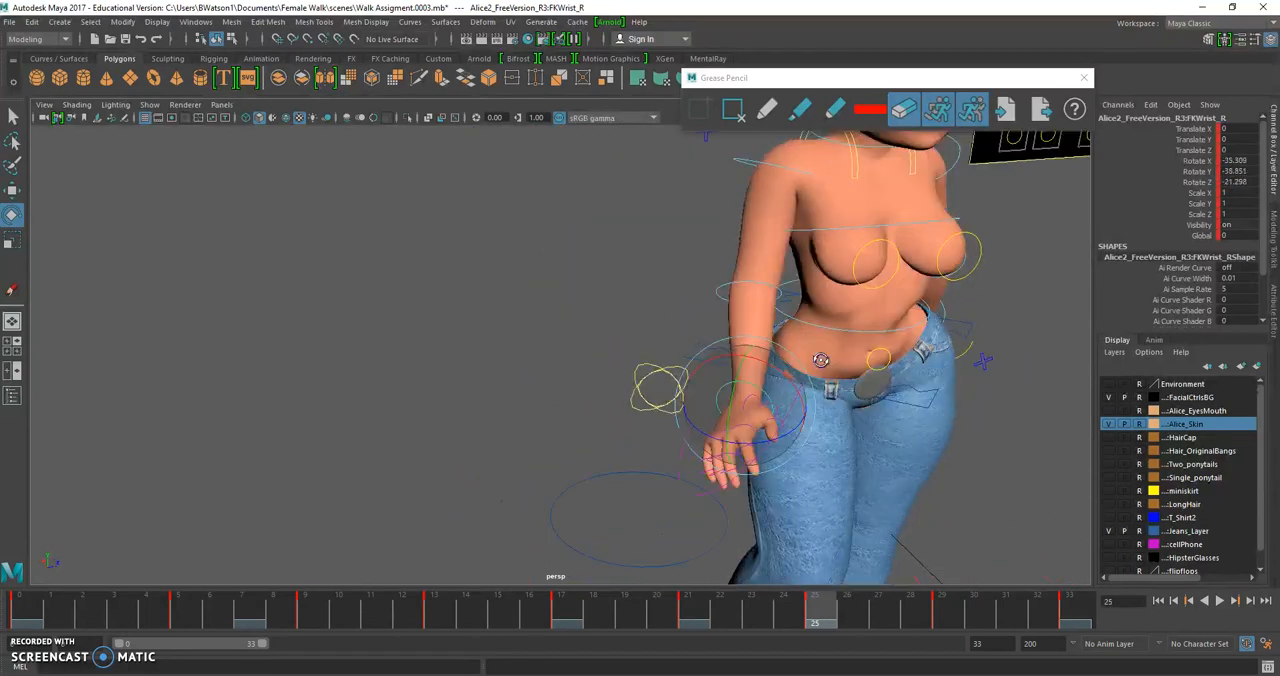
Adjust the right wrist's rotation at frame 29, and at frame 33 rotate it to about X -75.0, Y -66.9, Z -104.2
{"action": "left_click", "coordinate": [938, 610]}
{"action": "left_click_drag", "start_coordinate": [780, 513], "coordinate": [766, 436], "text": "alt"}
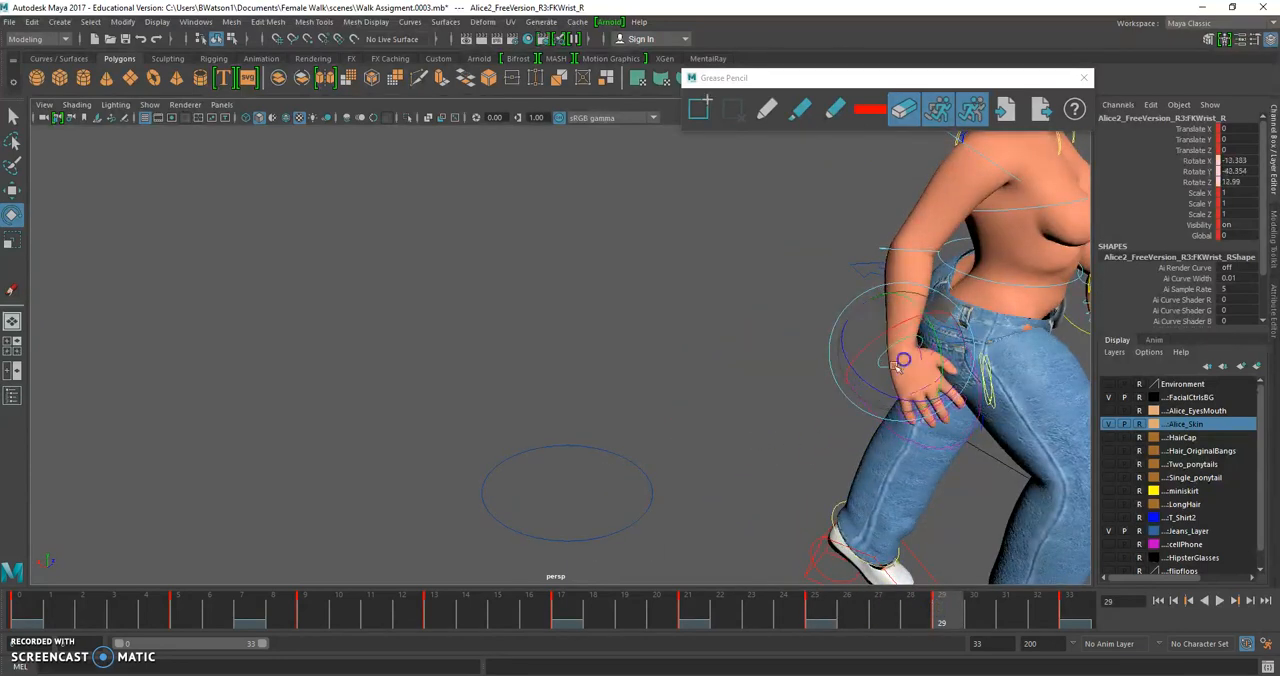
{"action": "left_click", "coordinate": [1066, 600]}
{"action": "left_click", "coordinate": [868, 333]}
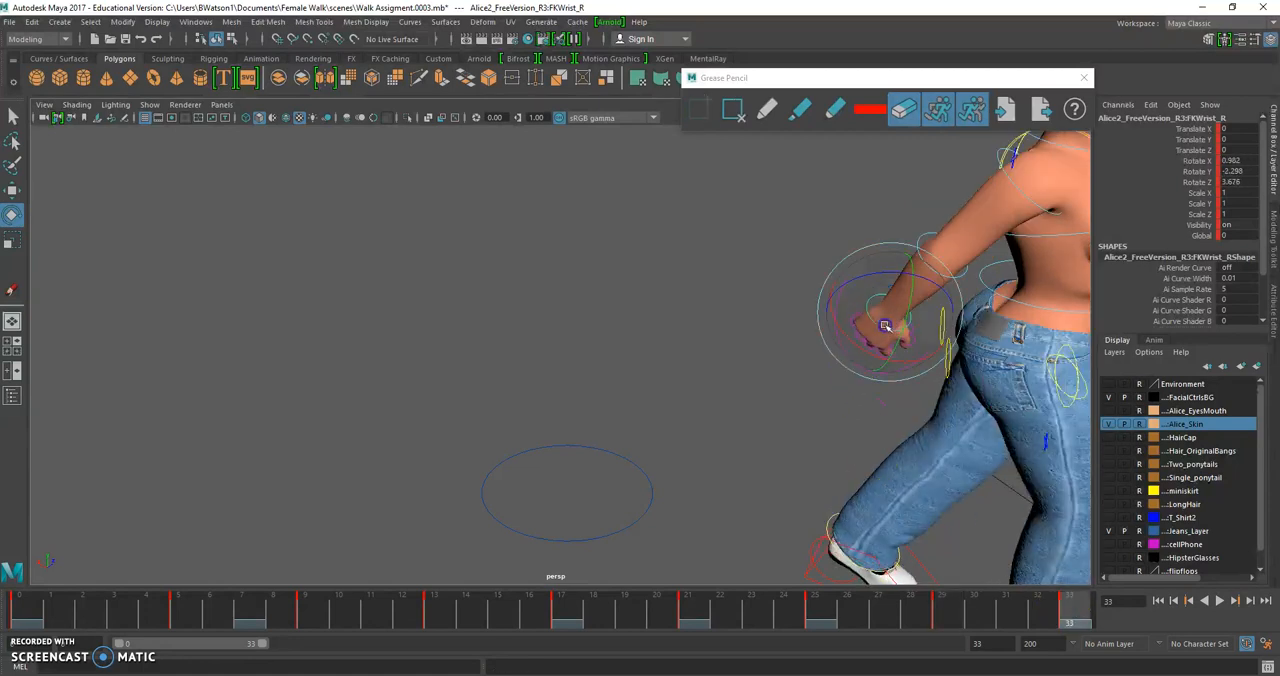
{"action": "left_click_drag", "start_coordinate": [873, 328], "coordinate": [806, 380]}
{"action": "scroll", "coordinate": [914, 287], "scroll_direction": "down", "scroll_amount": 3}
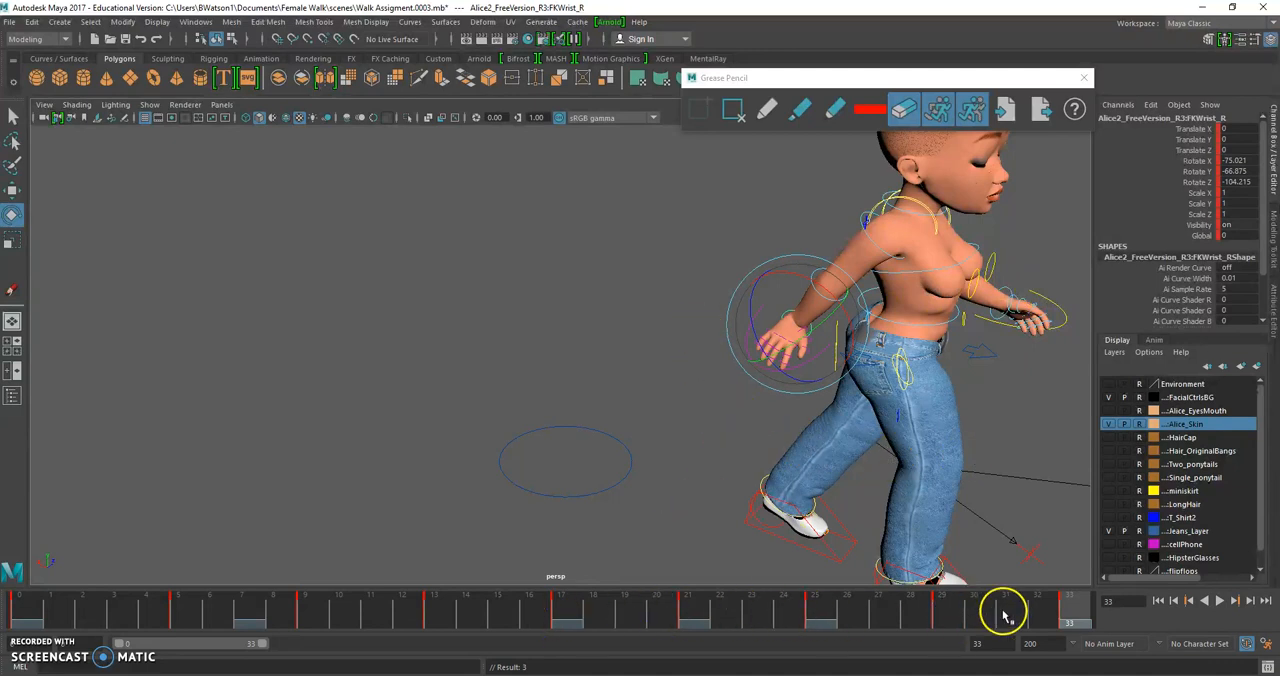
Play back and scrub the walk to review the right hand's motion from the front and the side
{"action": "key", "text": "alt+v"}
{"action": "left_click", "coordinate": [500, 598]}
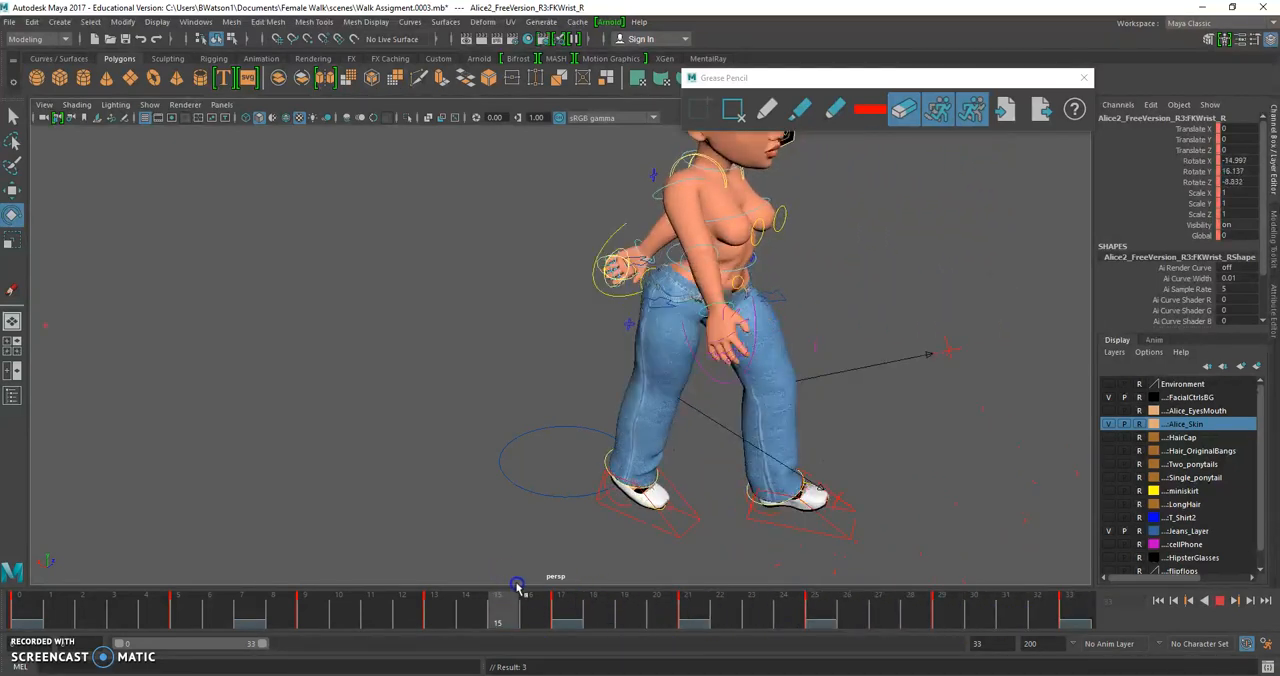
{"action": "left_click_drag", "start_coordinate": [757, 371], "coordinate": [635, 272], "text": "alt"}
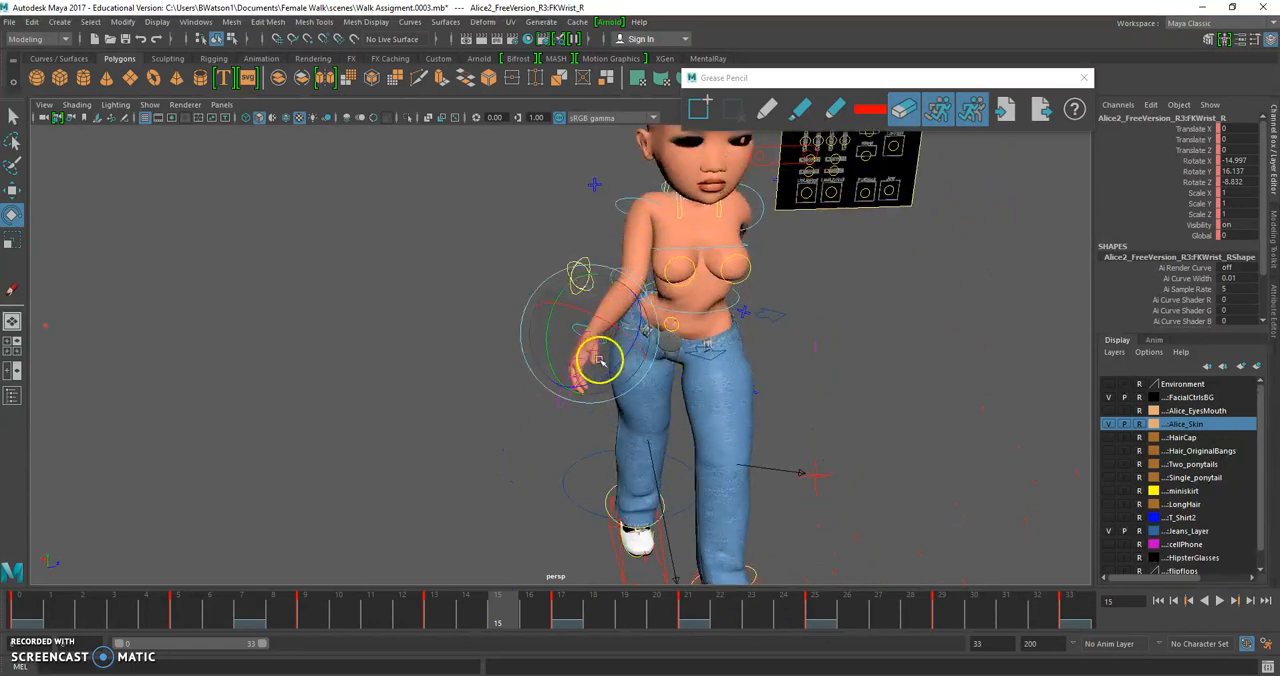
{"action": "left_click_drag", "start_coordinate": [615, 605], "coordinate": [1090, 648]}
{"action": "left_click_drag", "start_coordinate": [1268, 662], "coordinate": [4, 550]}
{"action": "left_click_drag", "start_coordinate": [698, 257], "coordinate": [710, 278], "text": "alt"}
{"action": "right_click_drag", "start_coordinate": [710, 278], "coordinate": [746, 354], "text": "alt"}
{"action": "middle_click_drag", "start_coordinate": [780, 356], "coordinate": [632, 300], "text": "alt"}
{"action": "left_click_drag", "start_coordinate": [632, 300], "coordinate": [556, 132], "text": "alt"}
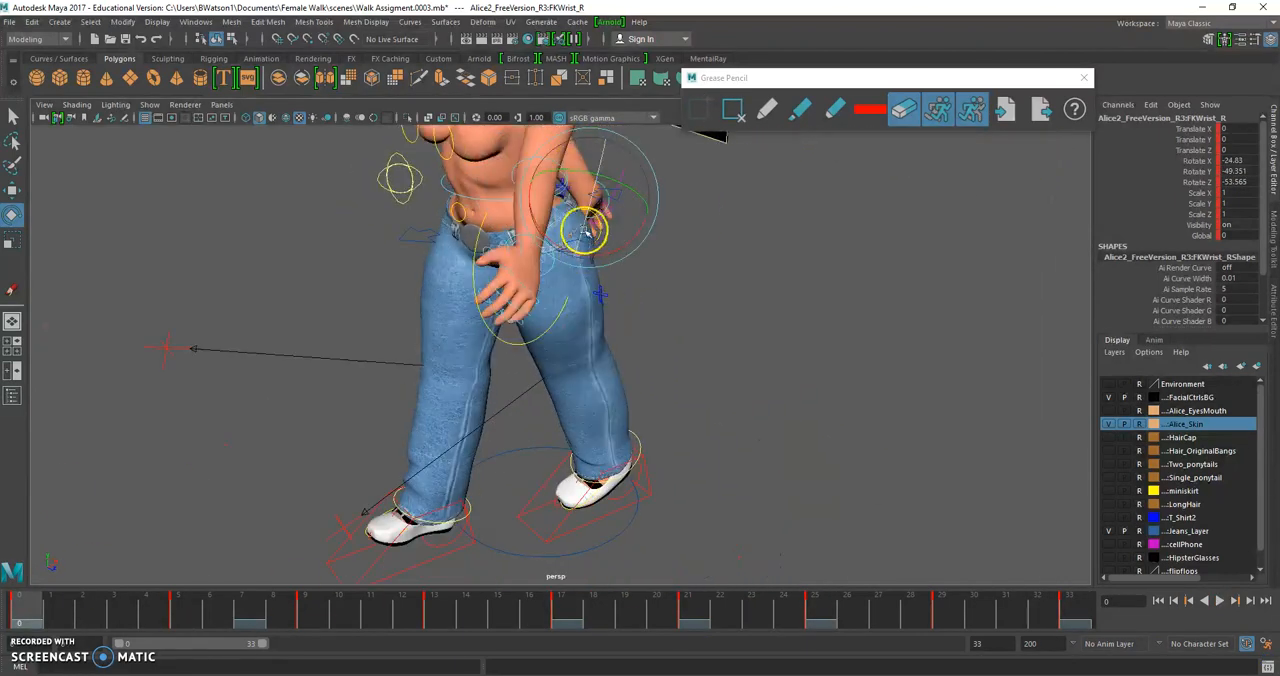
{"action": "left_click_drag", "start_coordinate": [585, 231], "coordinate": [491, 334], "text": "alt"}
{"action": "right_click_drag", "start_coordinate": [491, 334], "coordinate": [430, 300], "text": "alt"}
{"action": "left_click_drag", "start_coordinate": [430, 300], "coordinate": [500, 340], "text": "alt"}
Try to rotate the left wrist at frame 0, and undo that rotation
{"action": "left_click_drag", "start_coordinate": [80, 612], "coordinate": [36, 629]}
{"action": "scroll", "coordinate": [78, 503], "scroll_direction": "up", "scroll_amount": 2}
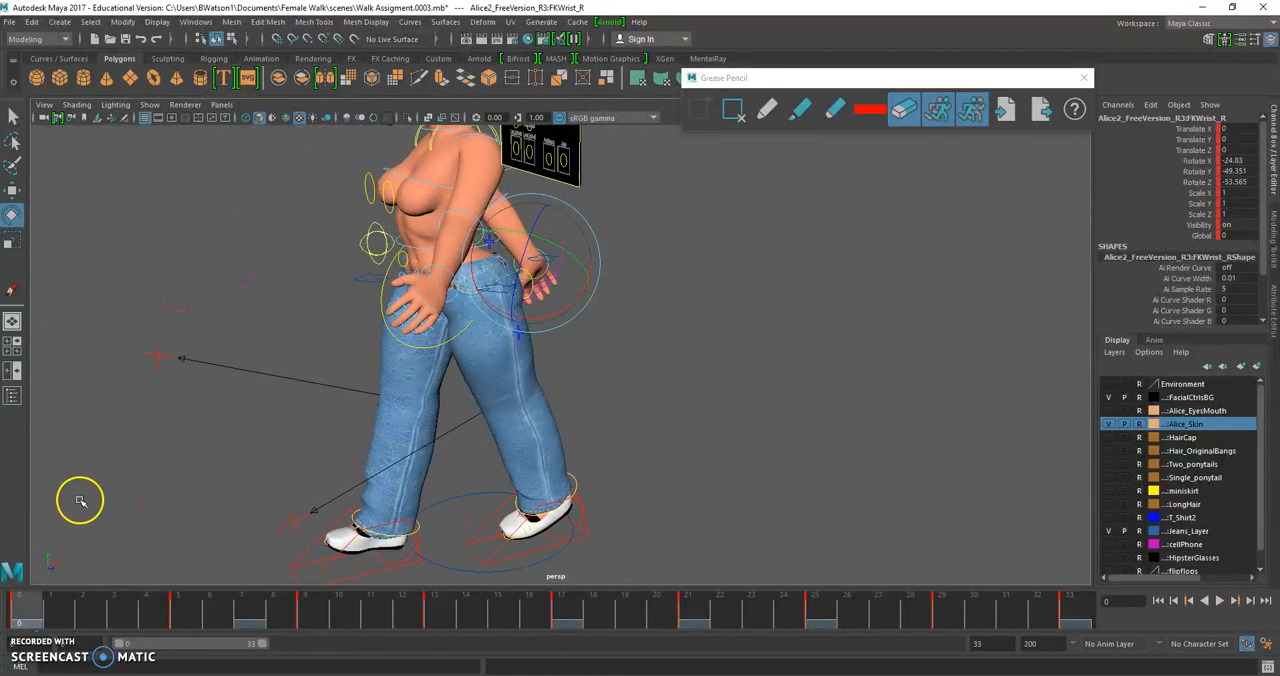
{"action": "scroll", "coordinate": [205, 435], "scroll_direction": "up", "scroll_amount": 3}
{"action": "left_click", "coordinate": [390, 248]}
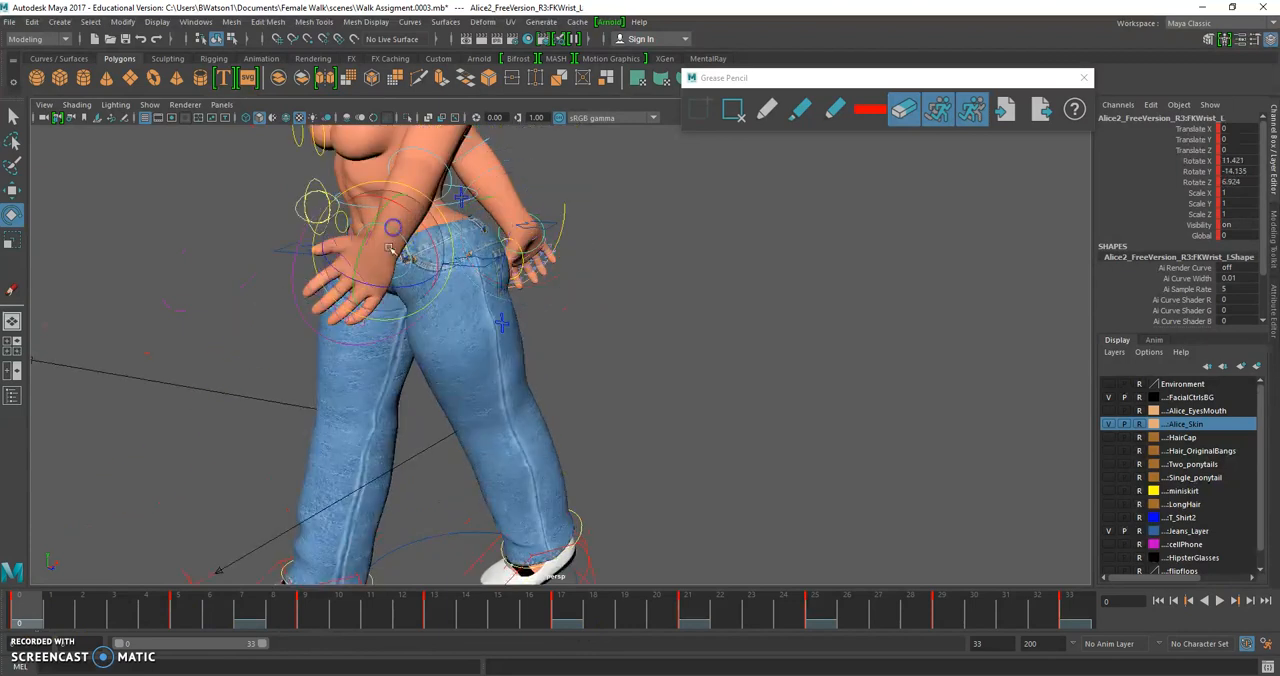
{"action": "left_click_drag", "start_coordinate": [385, 259], "coordinate": [408, 245]}
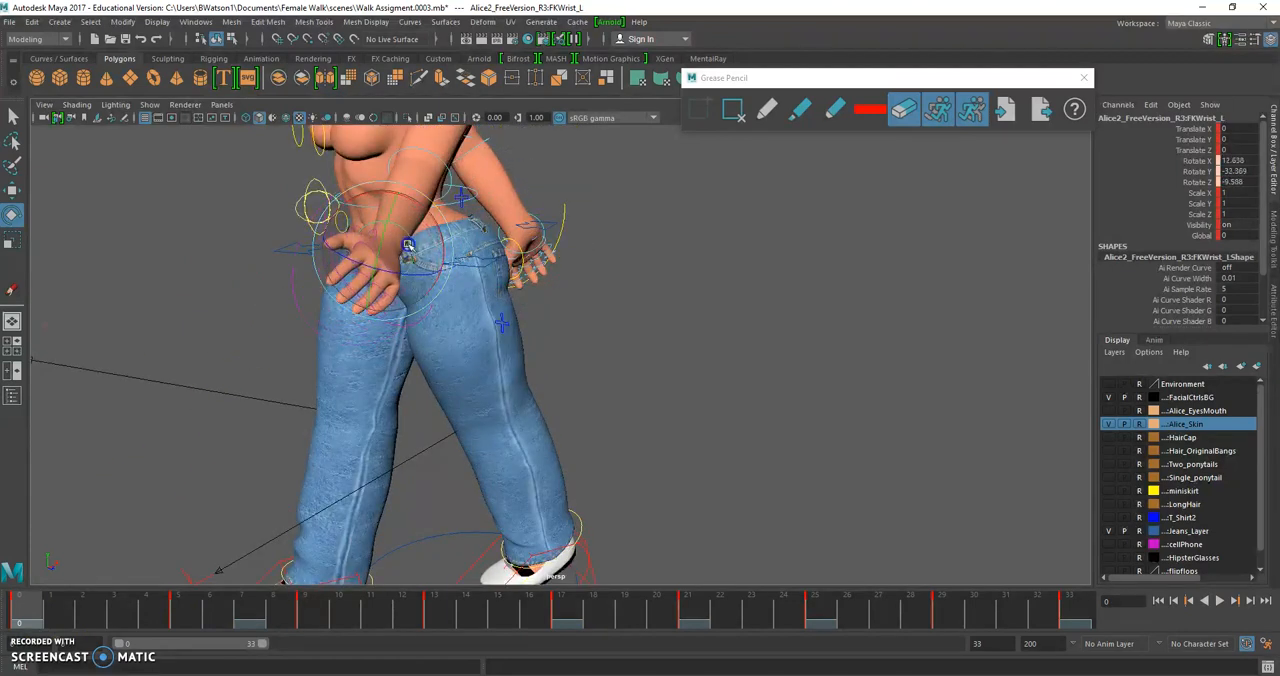
{"action": "key", "text": "ctrl+z"}
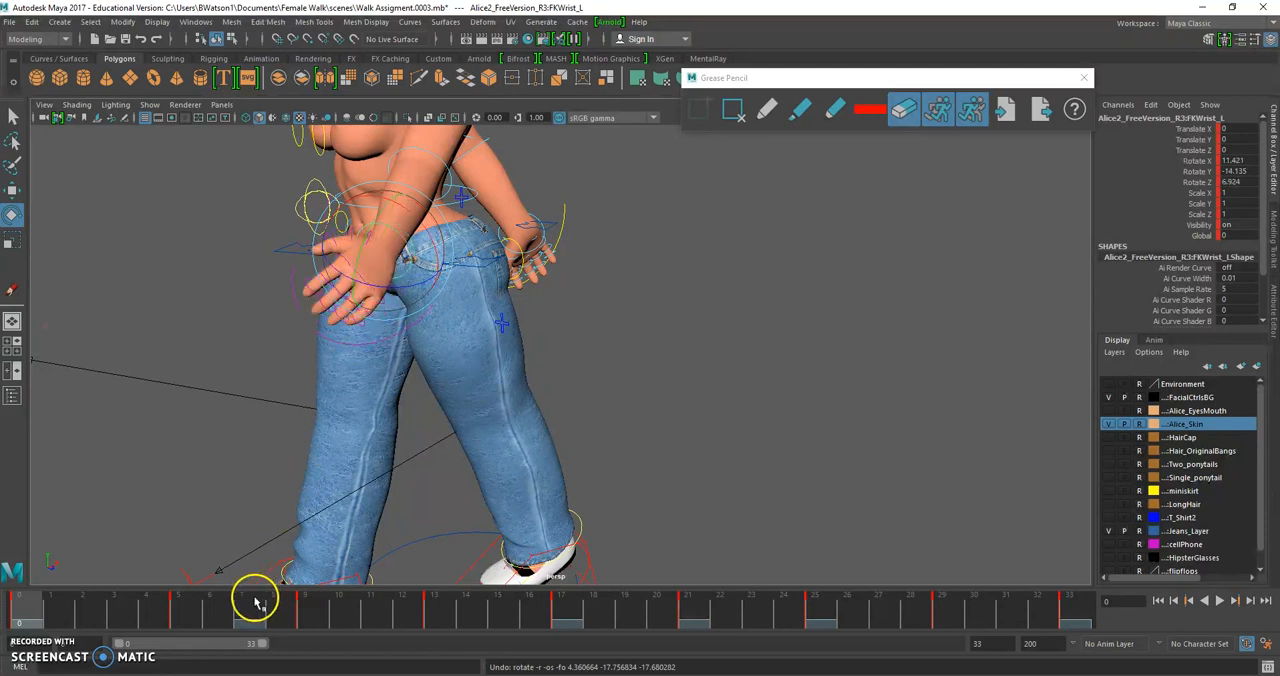
At frame 9, rotate the left wrist to about X 10.0, Y -41.6, Z -58.6
{"action": "left_click", "coordinate": [179, 610]}
{"action": "left_click_drag", "start_coordinate": [148, 607], "coordinate": [302, 627]}
{"action": "left_click_drag", "start_coordinate": [352, 354], "coordinate": [337, 307]}
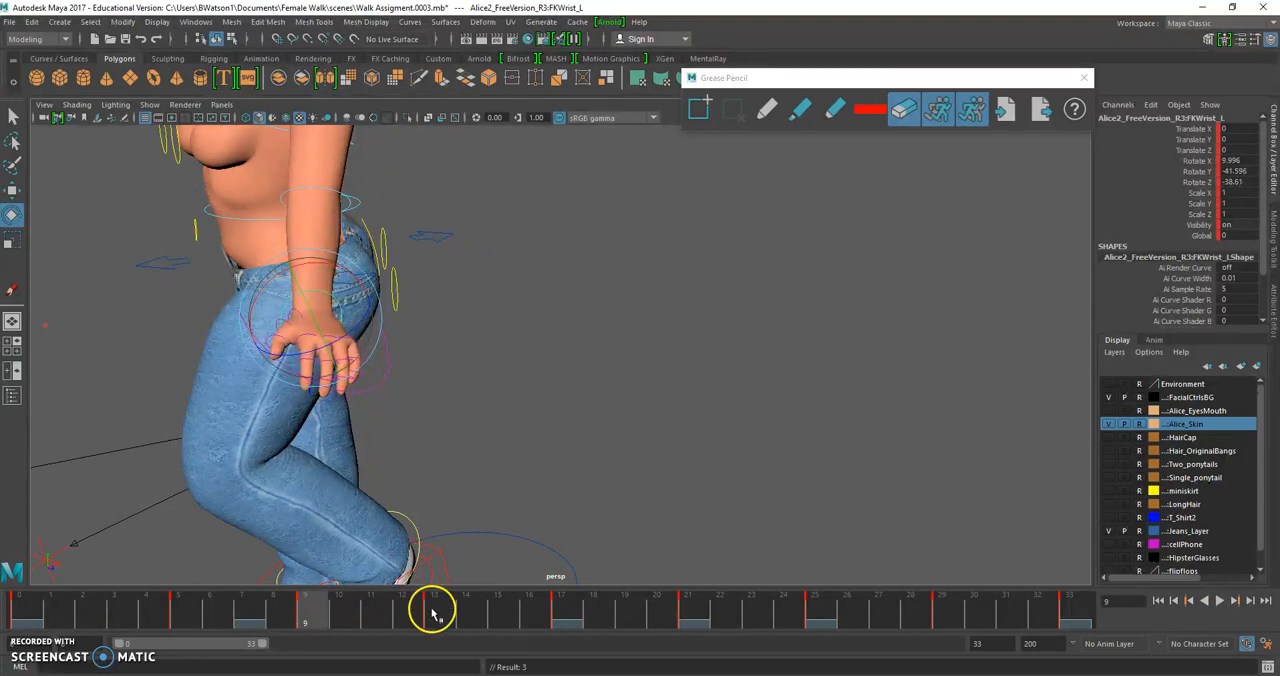
Rotate the left wrist at frame 13, and at frame 17 pose it at about X -34.3, Y -67.7, Z -83.7
{"action": "left_click", "coordinate": [431, 607]}
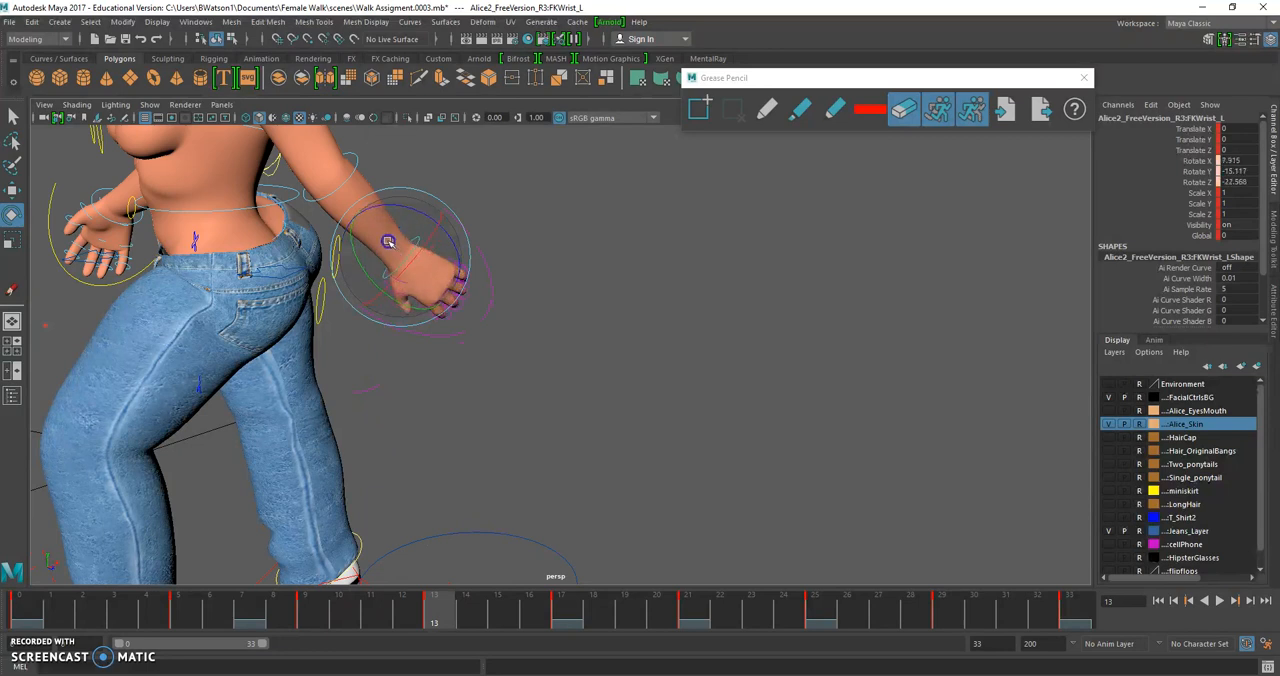
{"action": "left_click_drag", "start_coordinate": [388, 249], "coordinate": [336, 236]}
{"action": "left_click", "coordinate": [559, 606]}
{"action": "scroll", "coordinate": [338, 240], "scroll_direction": "down", "scroll_amount": 4}
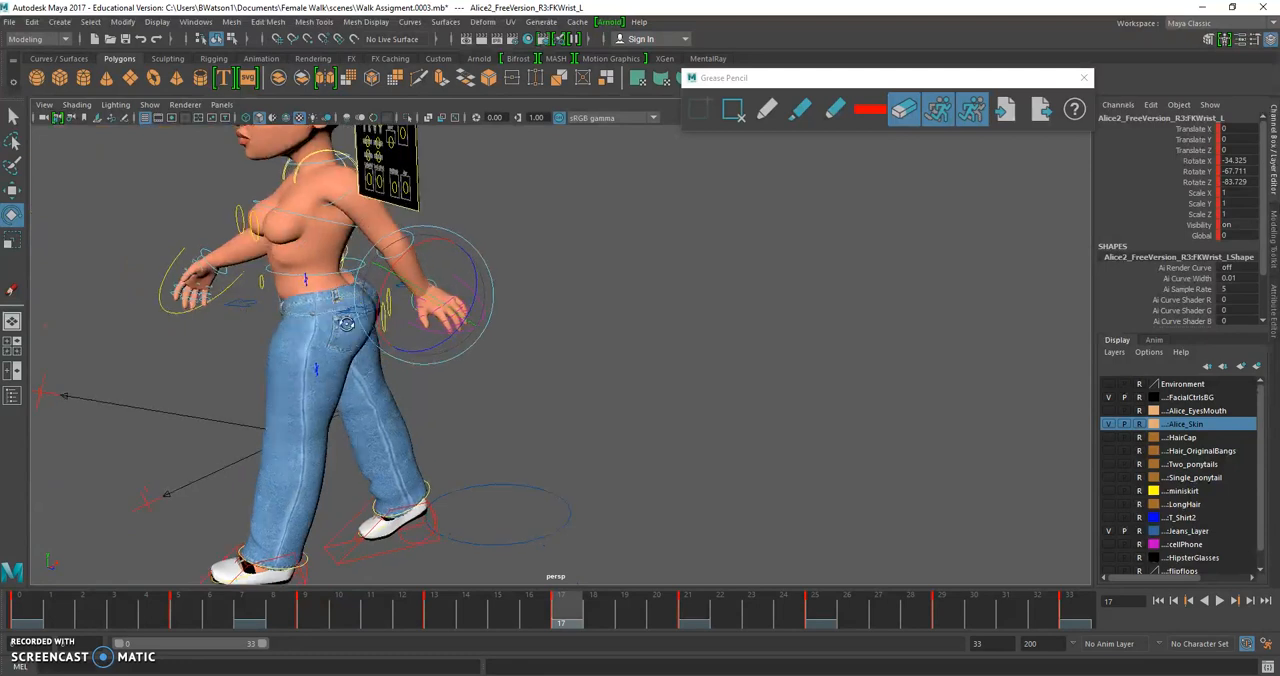
Return to frame 0, deselect the left wrist control, and play back the walk from the front to review both hands' motion up close
{"action": "left_click_drag", "start_coordinate": [349, 316], "coordinate": [427, 311], "text": "alt"}
{"action": "left_click_drag", "start_coordinate": [620, 609], "coordinate": [12, 521]}
{"action": "scroll", "coordinate": [289, 400], "scroll_direction": "down", "scroll_amount": 5}
{"action": "left_click_drag", "start_coordinate": [292, 399], "coordinate": [351, 383], "text": "alt"}
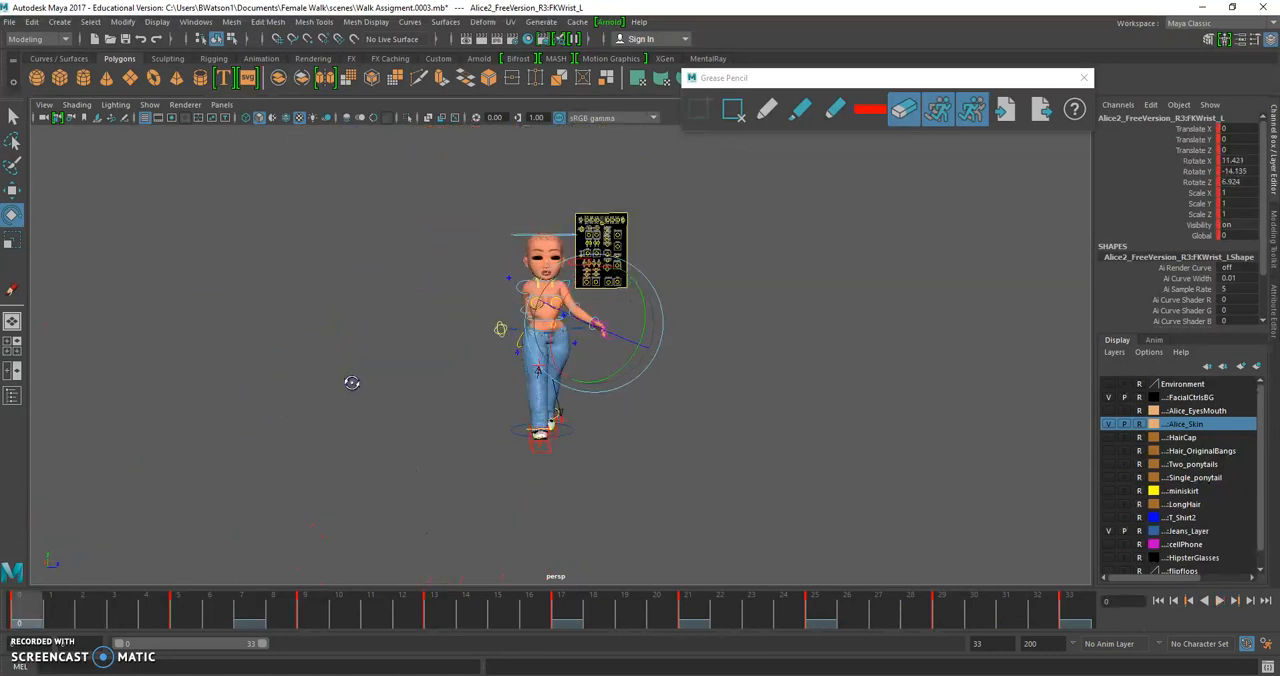
{"action": "left_click", "coordinate": [798, 401]}
{"action": "scroll", "coordinate": [643, 397], "scroll_direction": "up", "scroll_amount": 3}
{"action": "left_click_drag", "start_coordinate": [641, 399], "coordinate": [614, 401], "text": "alt"}
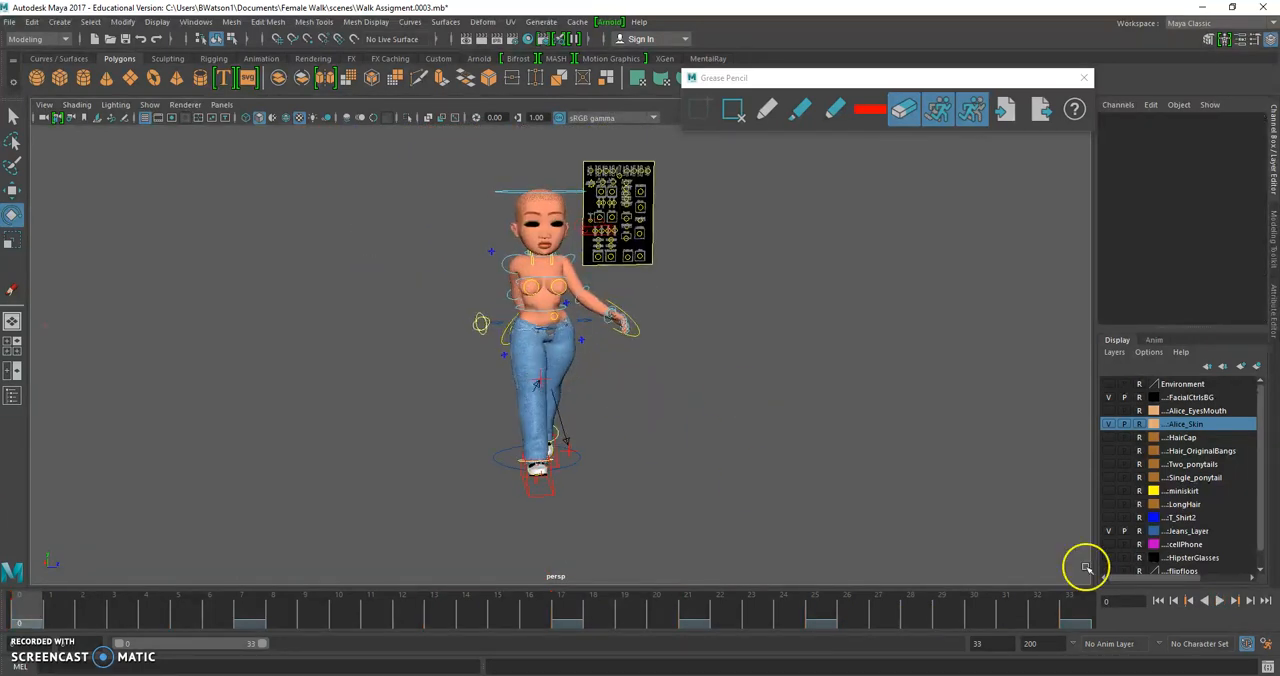
{"action": "left_click", "coordinate": [1220, 601]}
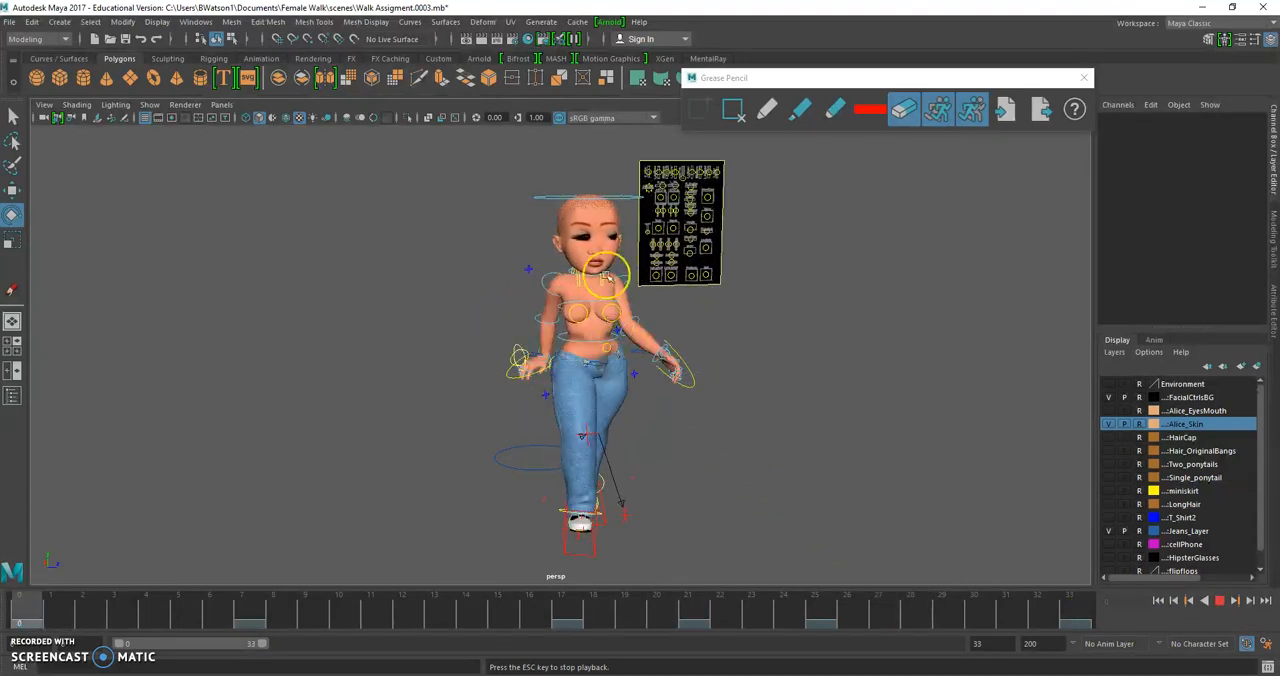
{"action": "scroll", "coordinate": [565, 300], "scroll_direction": "up", "scroll_amount": 3}
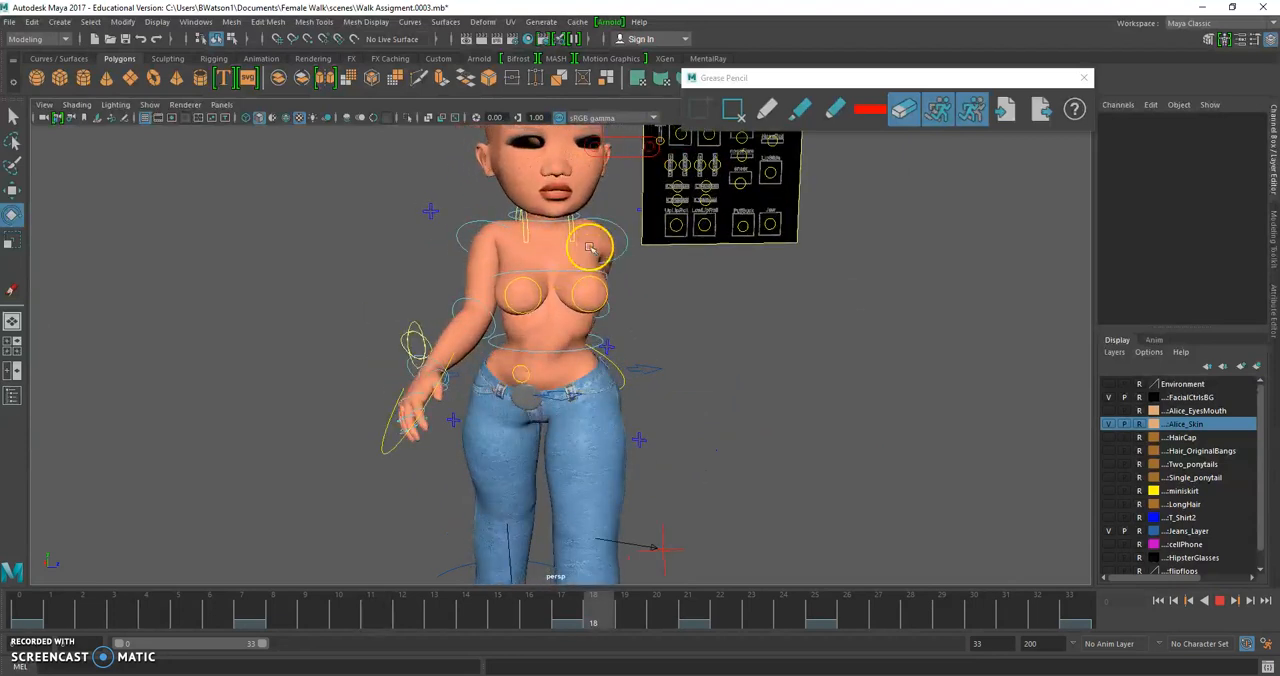
{"action": "left_click", "coordinate": [1219, 600]}
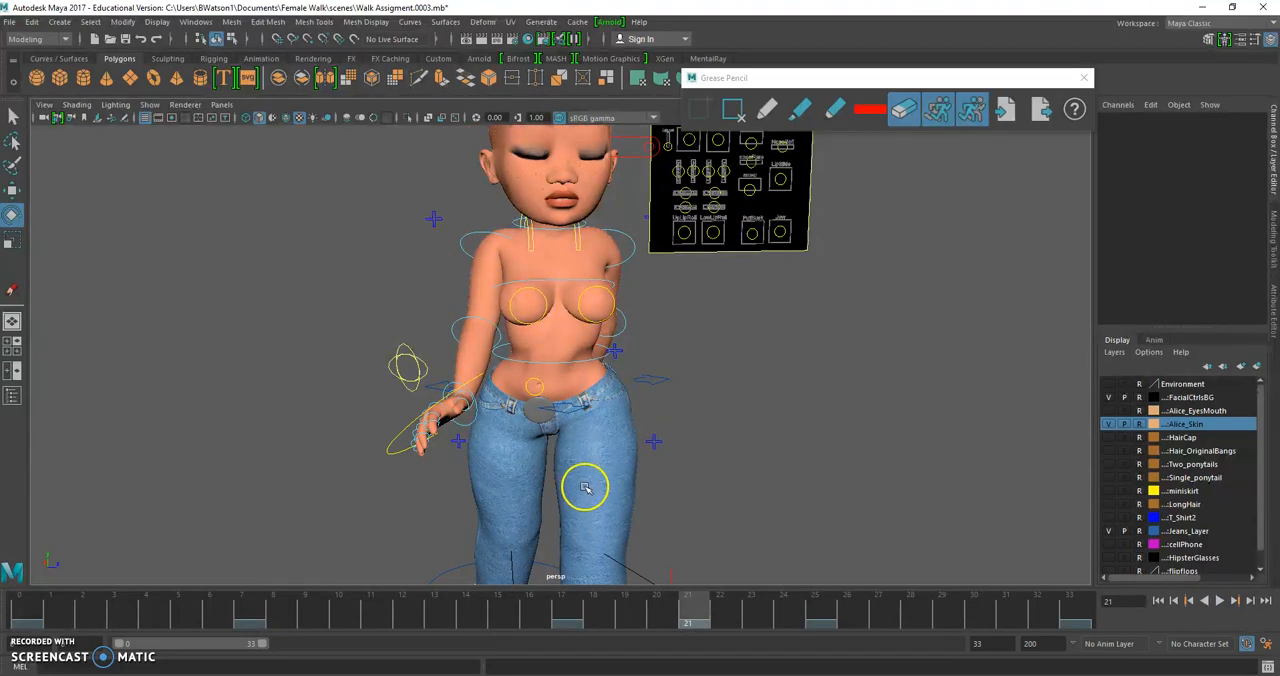
{"action": "mouse_move", "coordinate": [700, 675]}
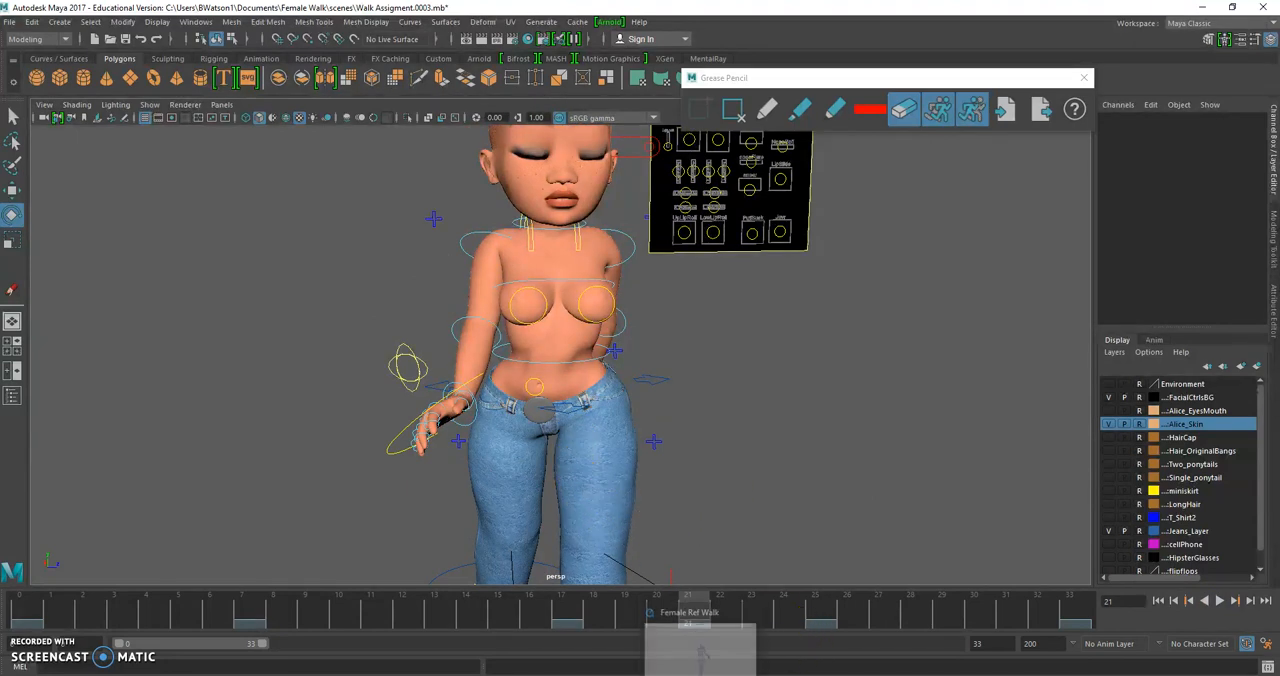